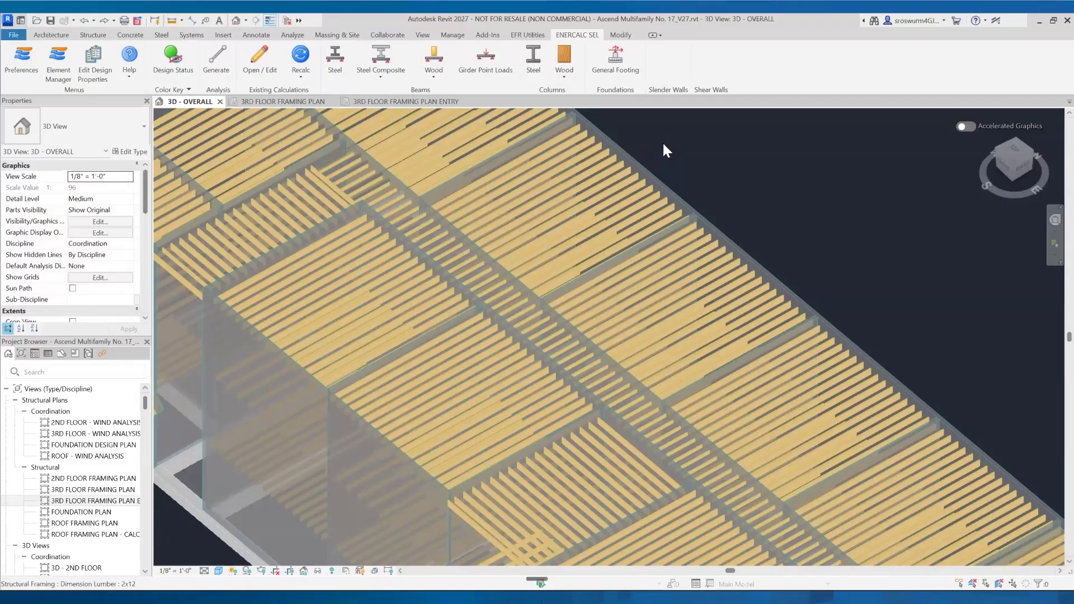
- Examine the NDS version year options for material properties in the active model's preferences
left_click(14, 61)
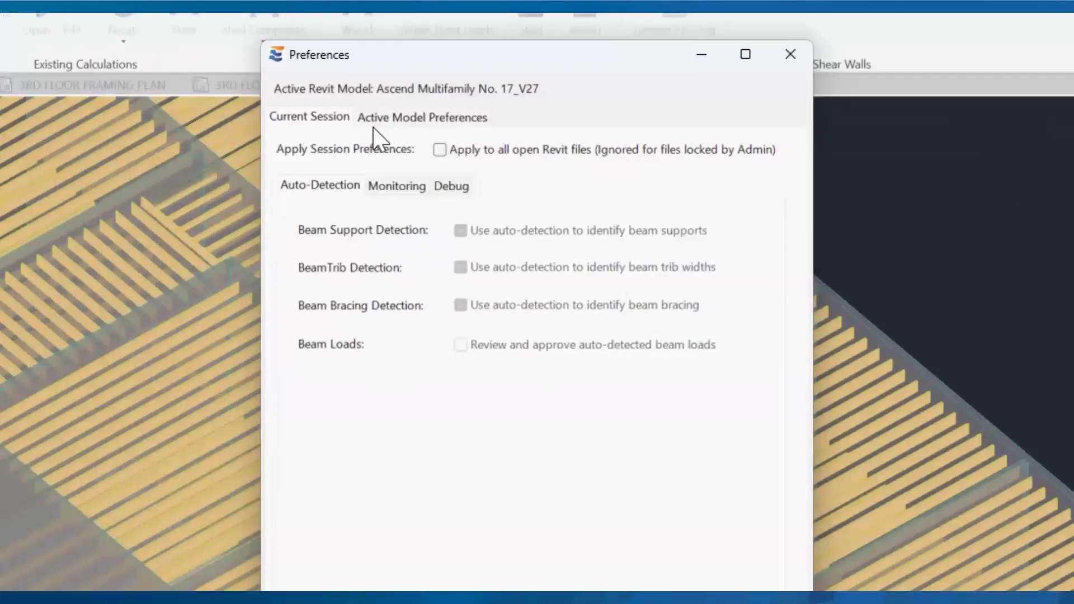
left_click(442, 121)
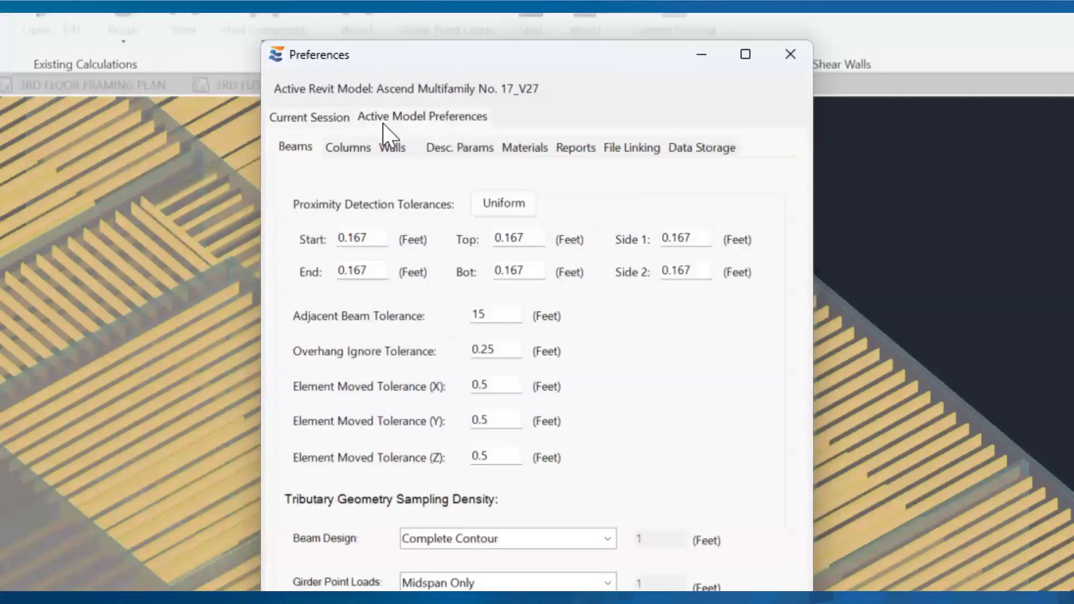
left_click(512, 148)
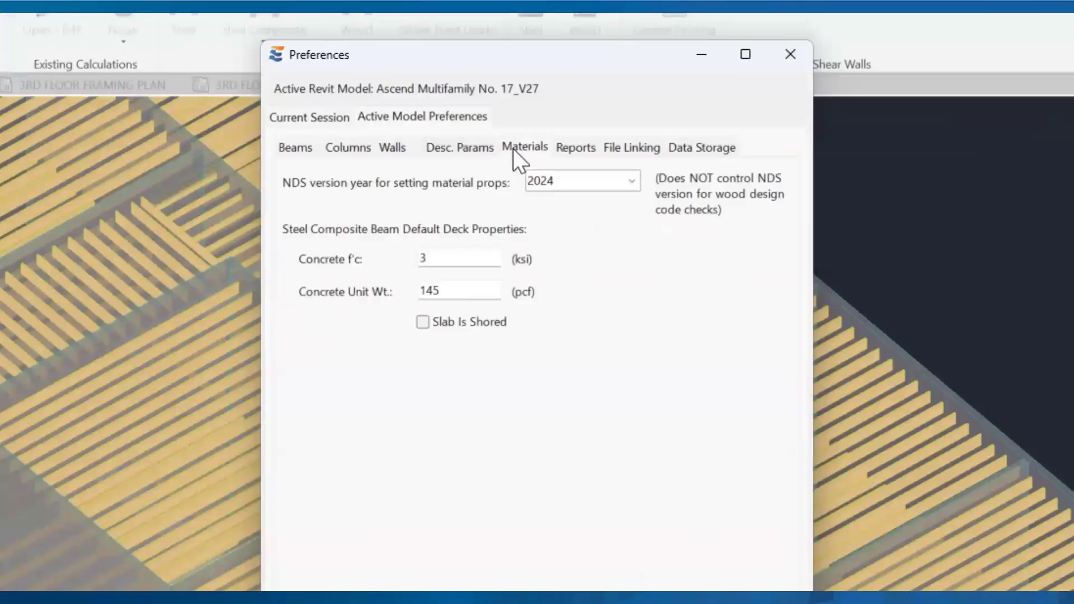
left_click(632, 181)
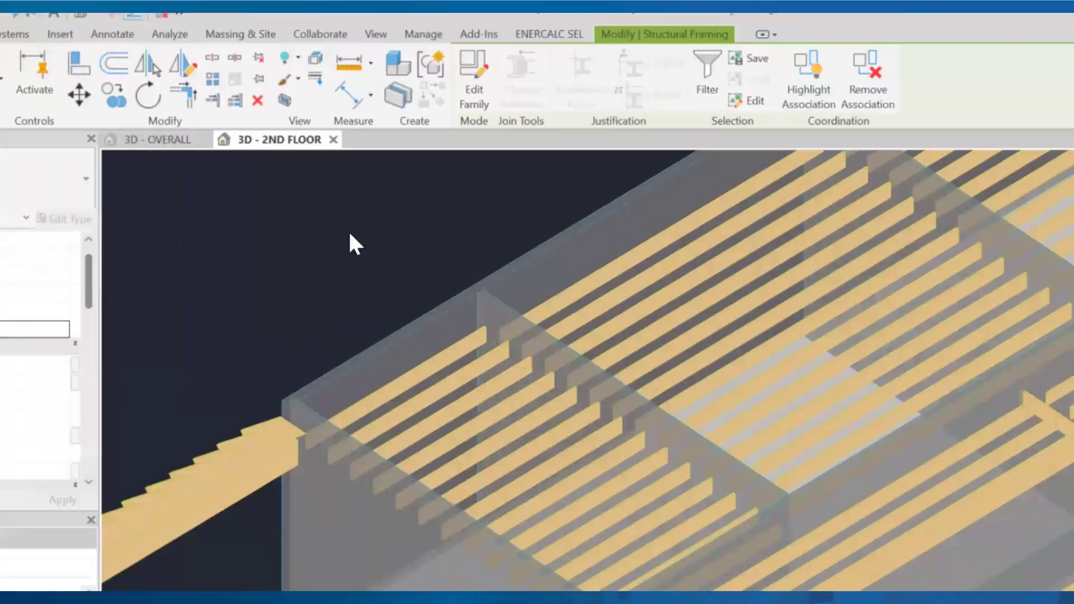
- Open the wood definitions in Design Properties and Rules and enlarge the window to show the full table
left_click(532, 34)
left_click(378, 112)
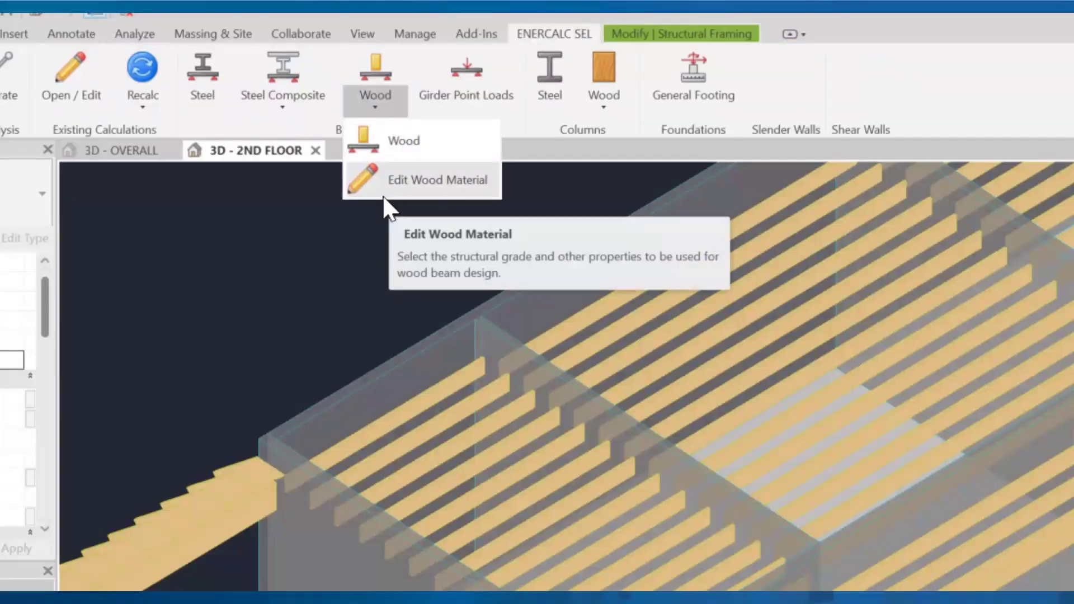
left_click(600, 112)
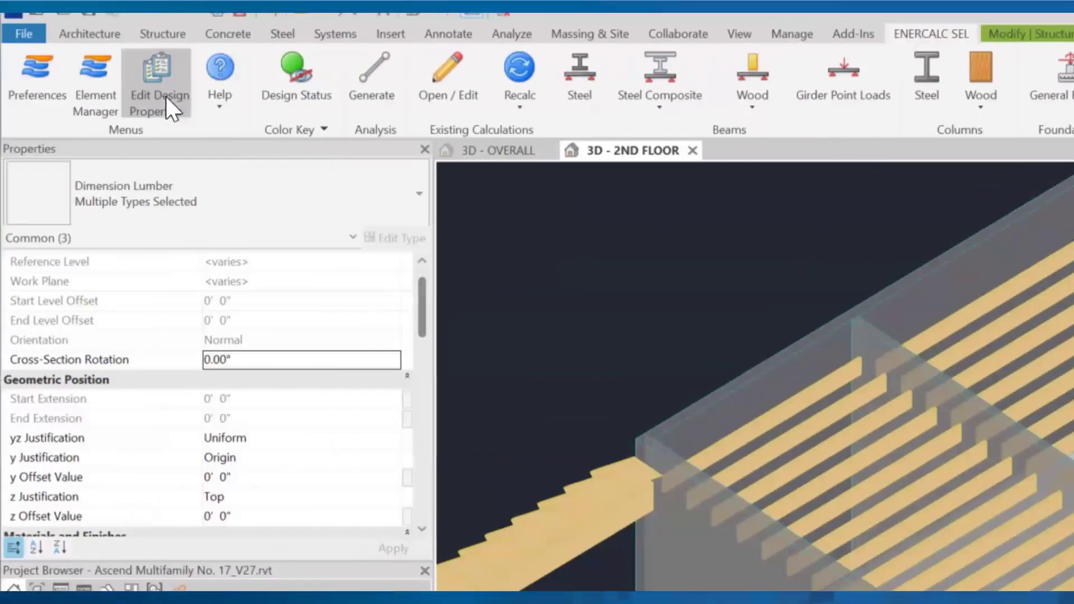
left_click(166, 96)
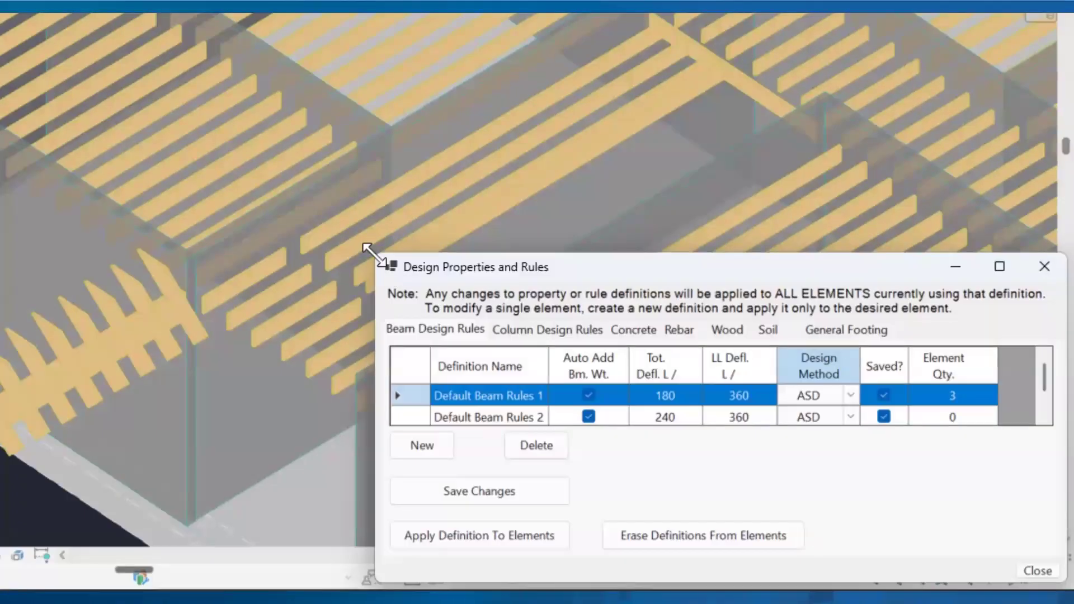
left_click_drag(366, 247, 143, 193)
left_click(496, 275)
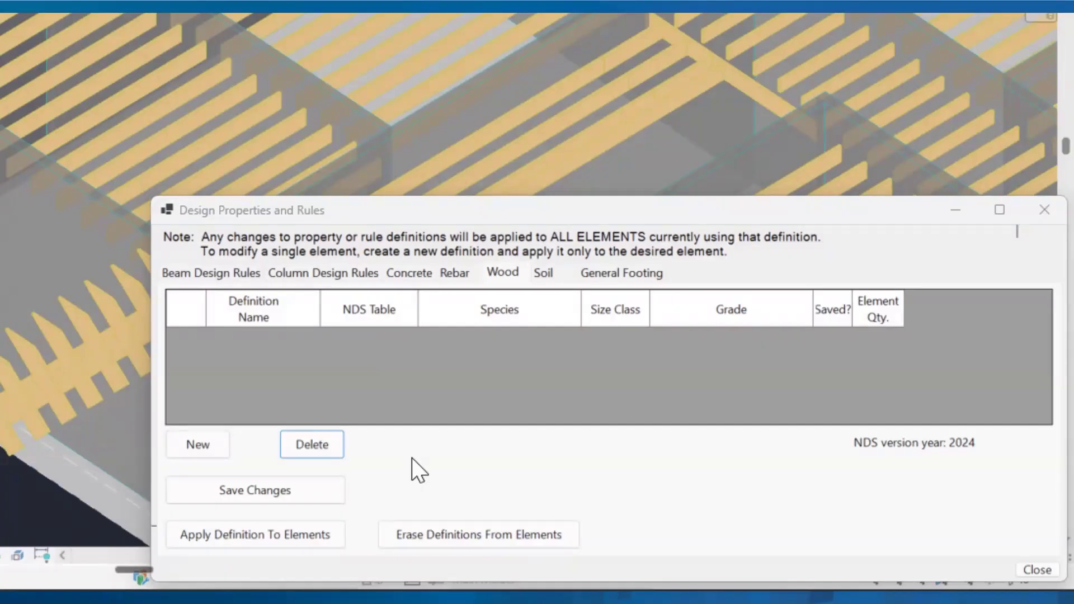
- Create a wood definition named "2nd Floor Joists" using NDS Table 4A and the species Douglas Fir-Larch
left_click(211, 453)
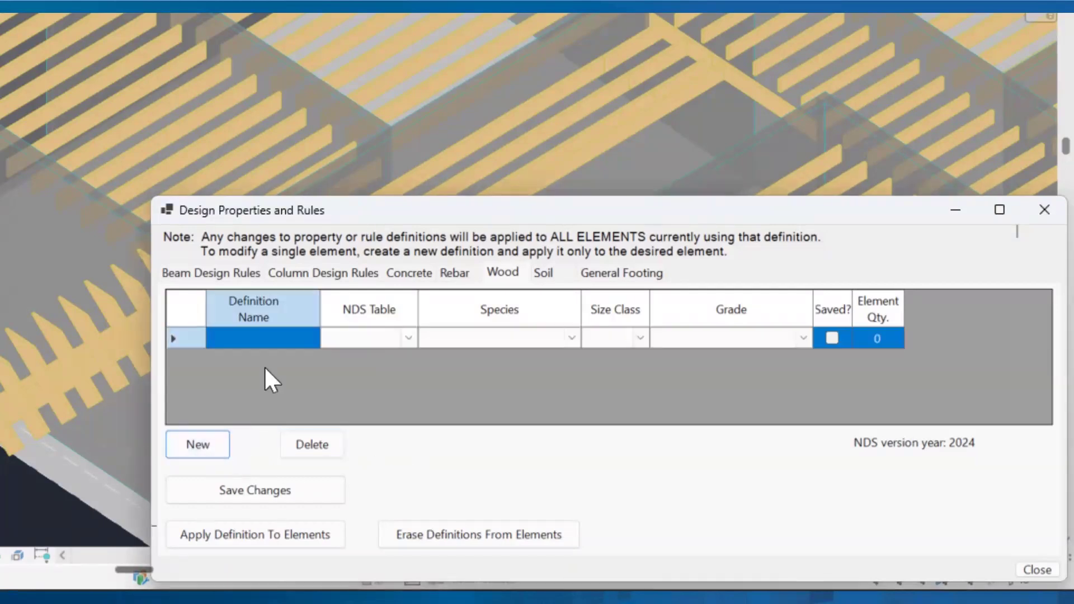
type("2nd Floor Joists")
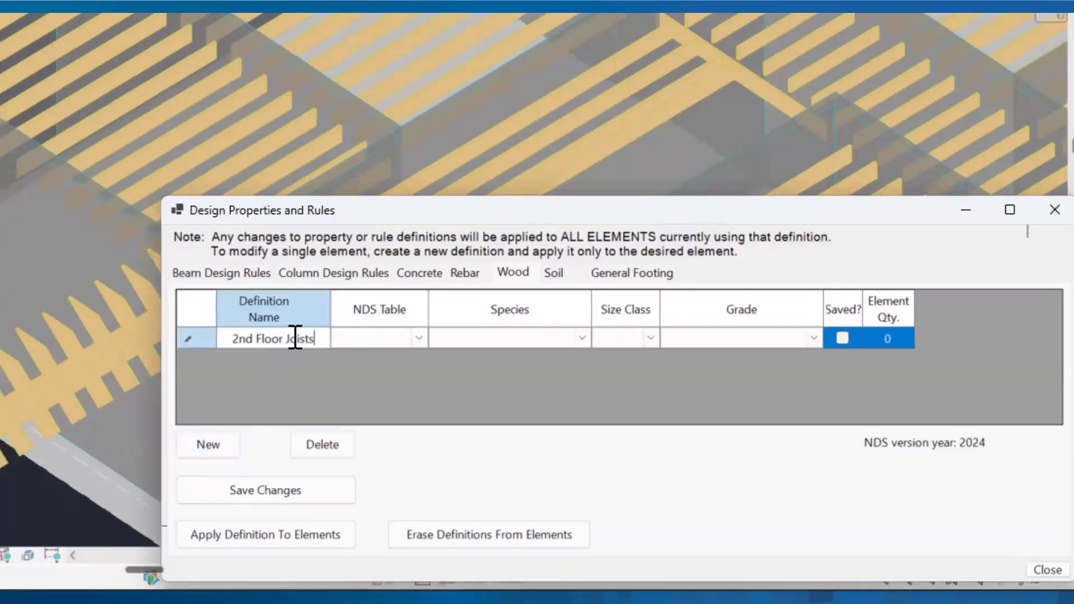
left_click(387, 341)
left_click(385, 358)
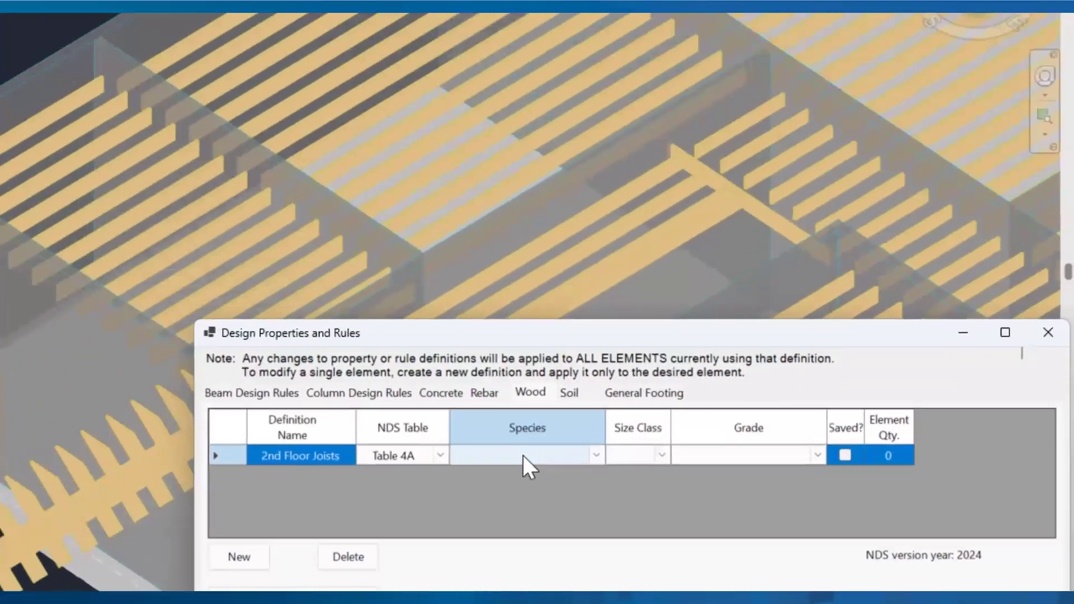
left_click(506, 348)
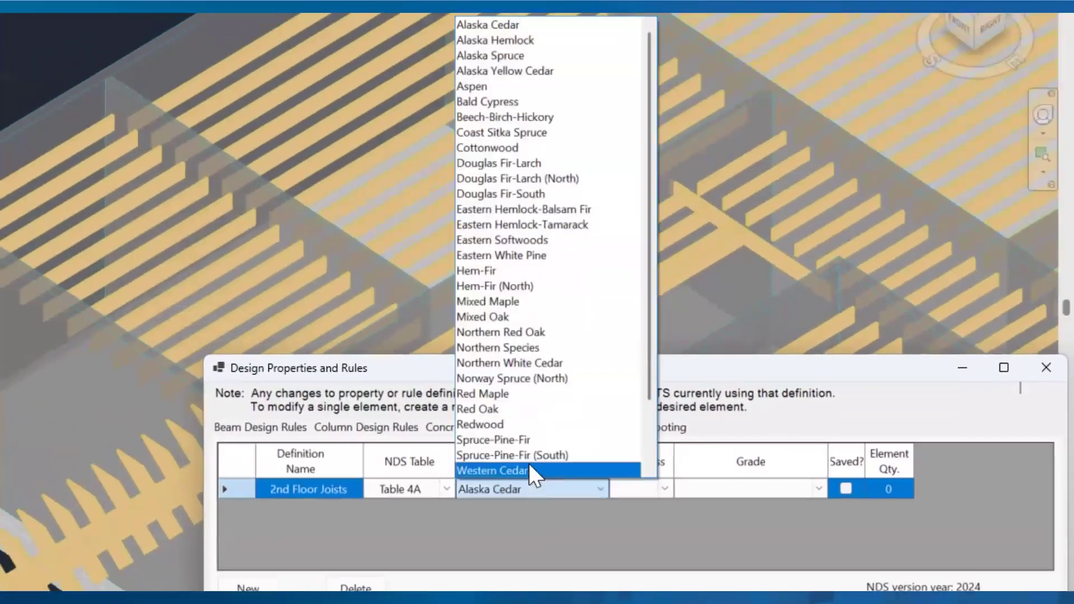
left_click(549, 165)
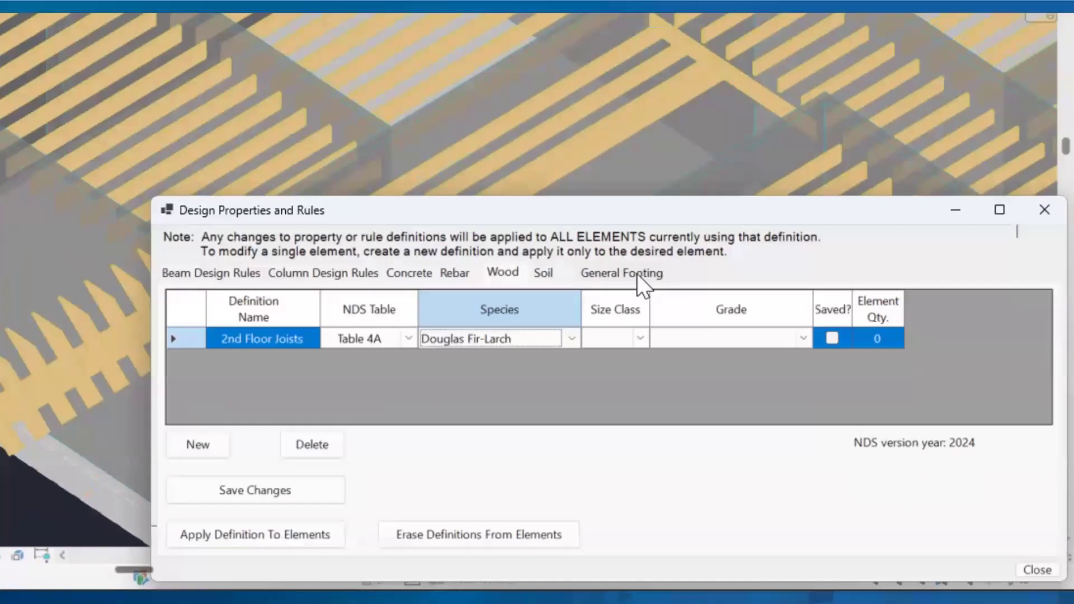
- Give the 2nd Floor Joists definition the 2" & wider size class and grade No.2, and save the changes
left_click(654, 459)
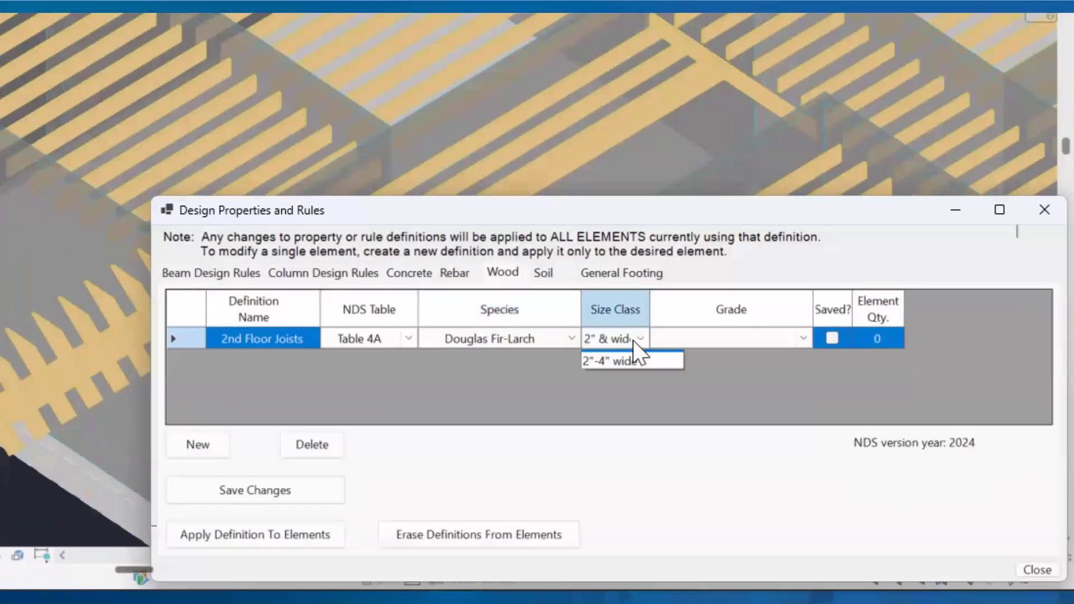
left_click(638, 359)
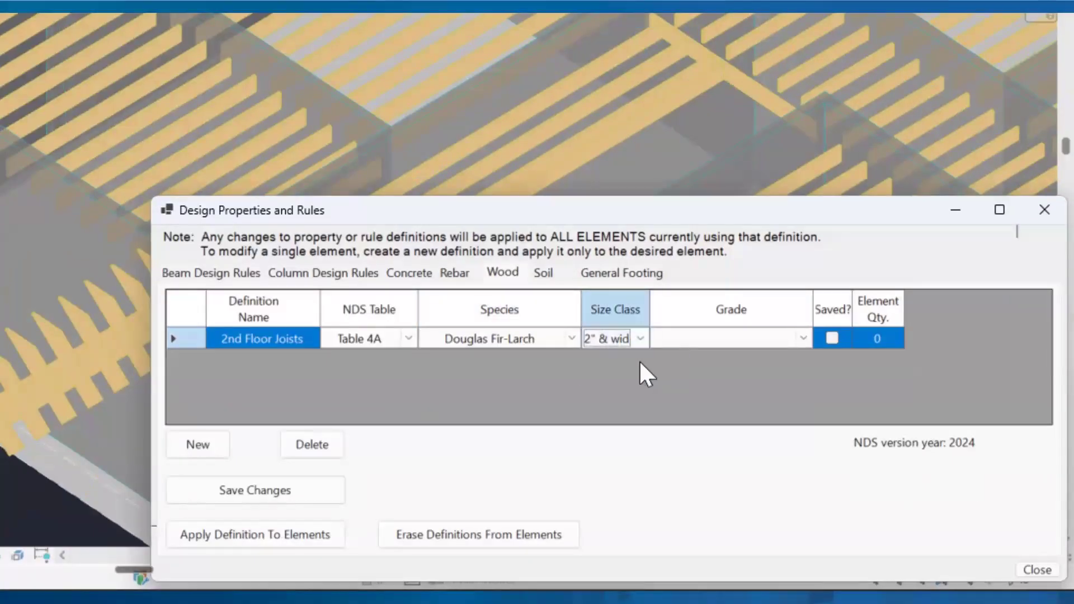
left_click(694, 338)
left_click(695, 337)
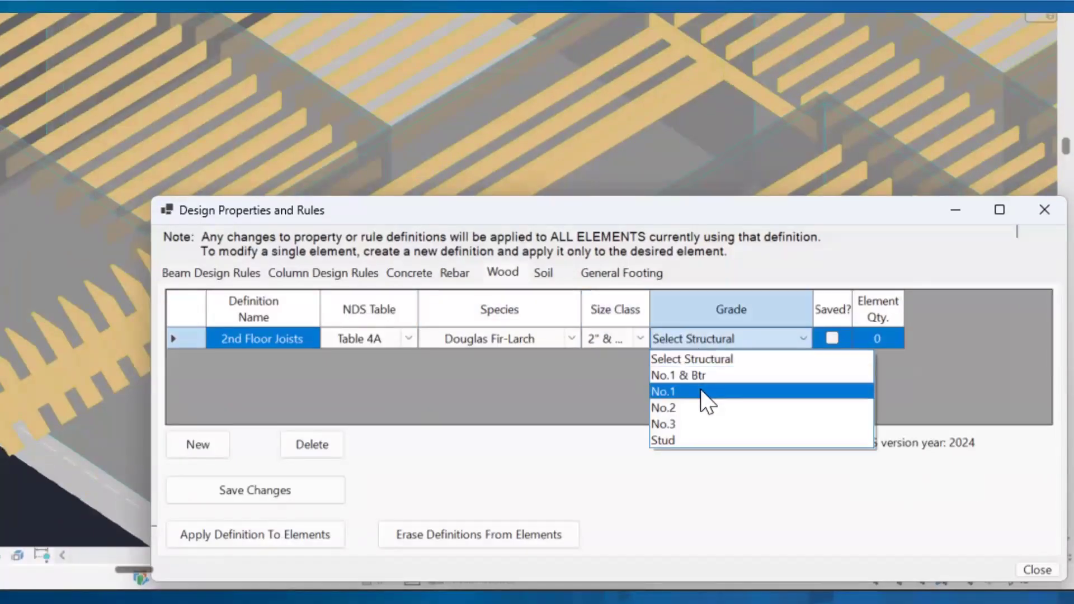
left_click(700, 407)
left_click(281, 496)
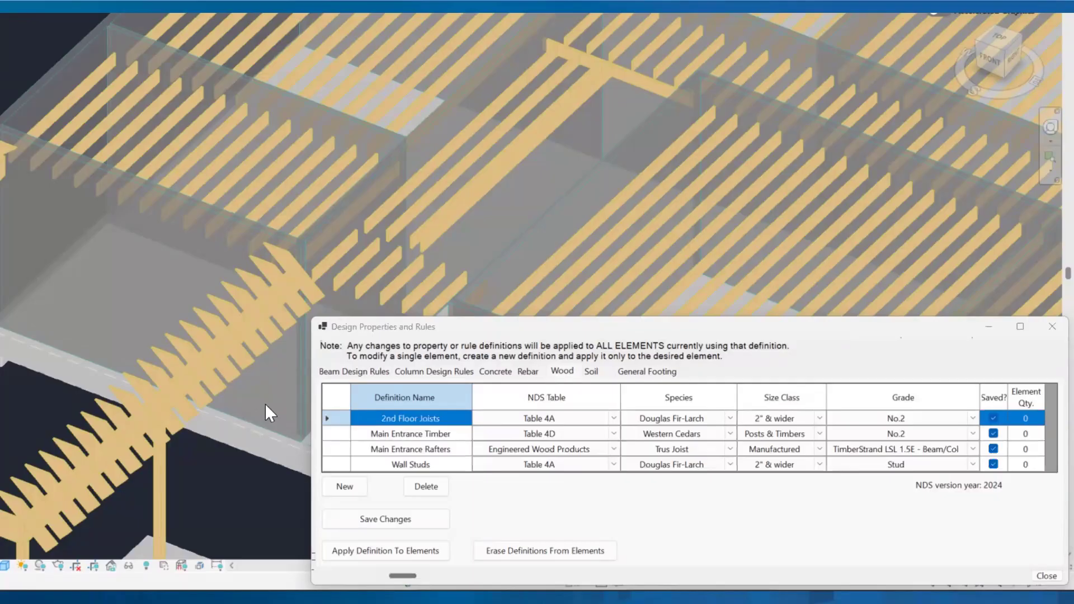
- Apply the 2nd Floor Joists definition to all the joists in the second-floor corner bay above the main entrance
middle_click_drag(266, 405, 314, 515, "shift")
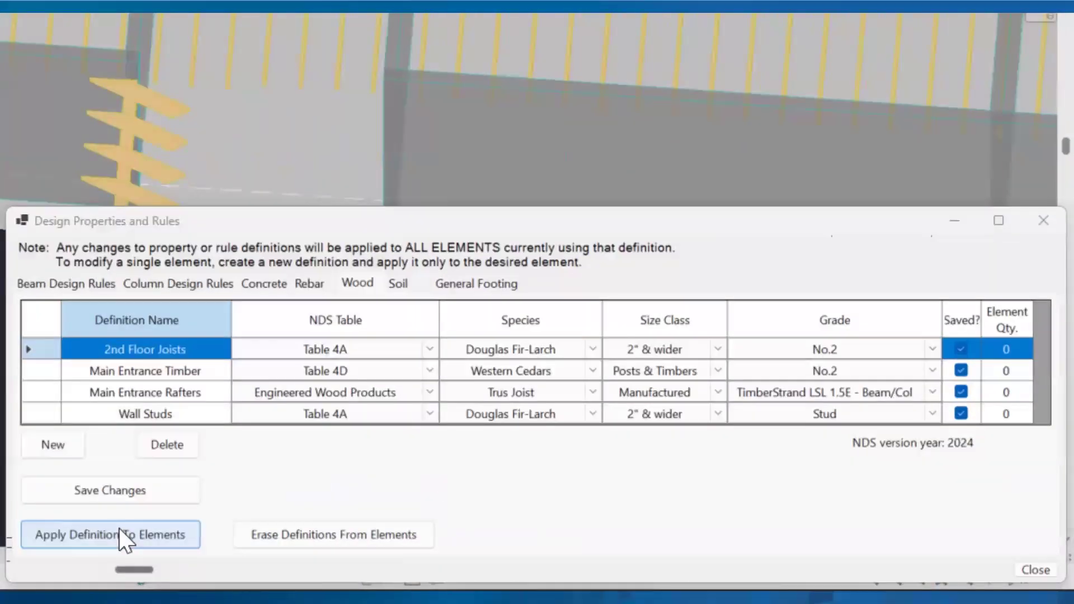
left_click(119, 528)
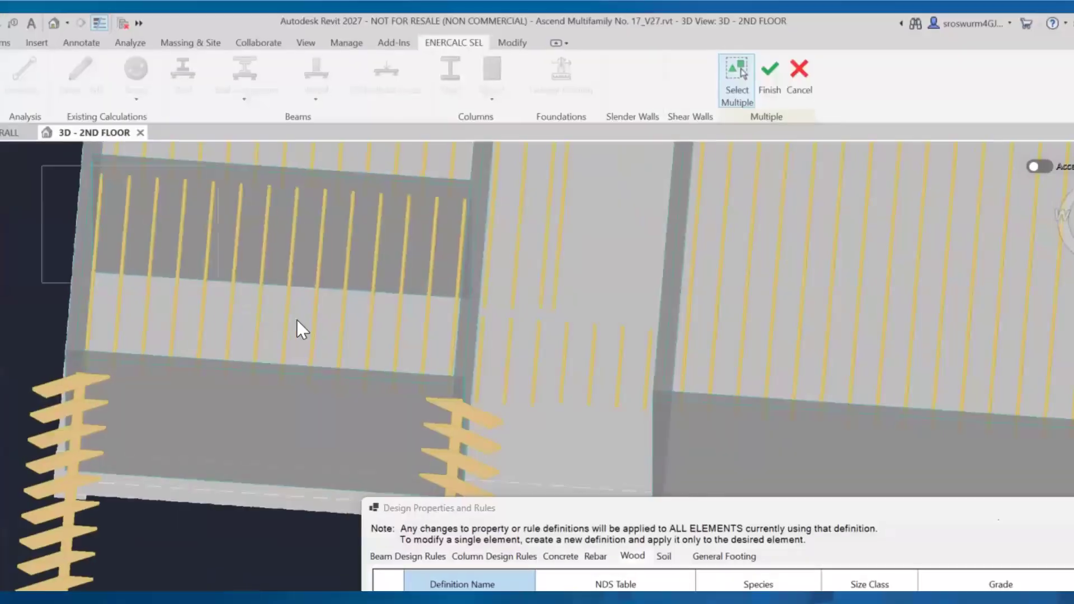
left_click_drag(297, 321, 487, 385)
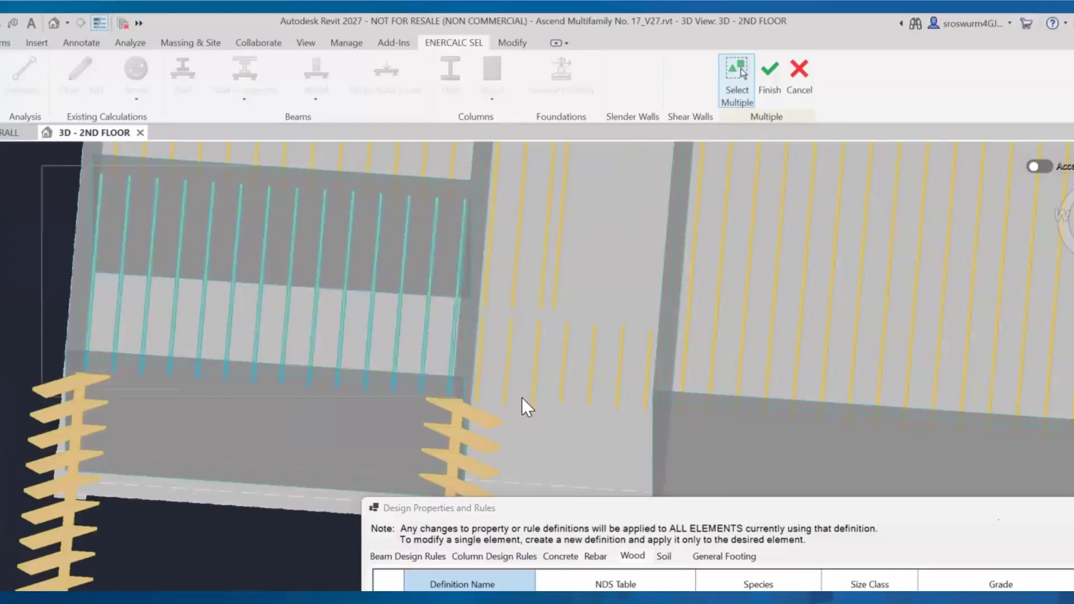
middle_click_drag(521, 398, 420, 314, "shift")
left_click(770, 76)
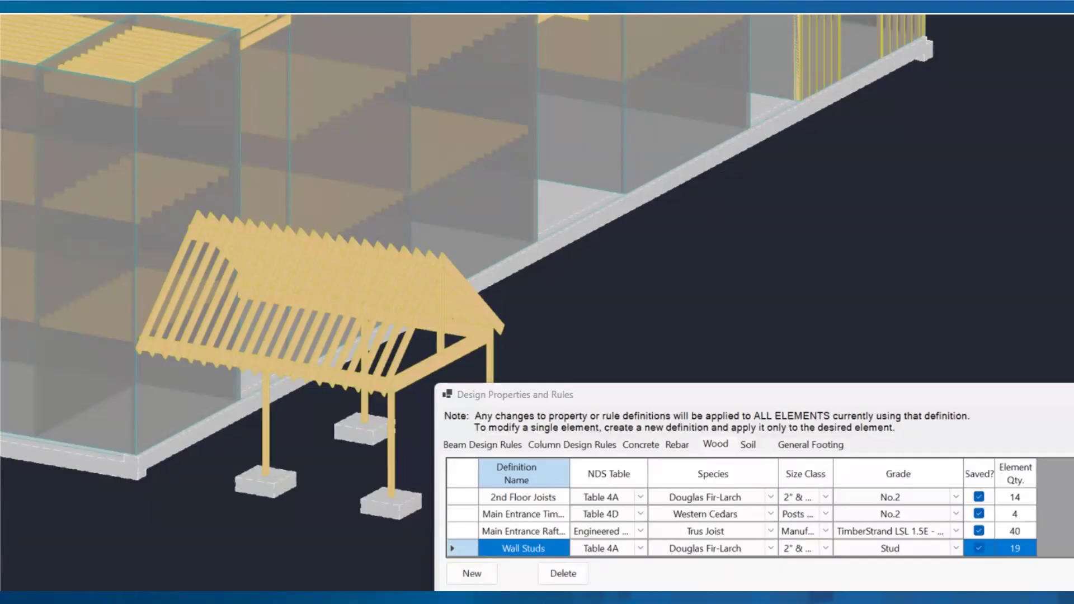
- Examine which model elements use the 2nd Floor Joists, Main Entrance Timber, Main Entrance Rafters and Wall Studs definitions
left_click(454, 497)
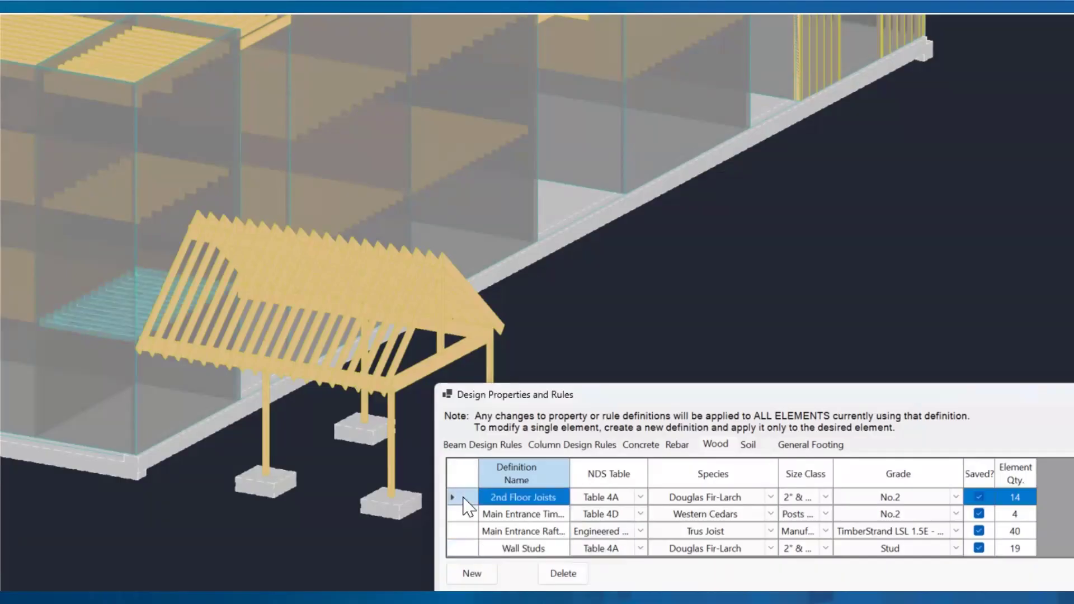
middle_click_drag(28, 369, 120, 419)
scroll(104, 319, "up", 3)
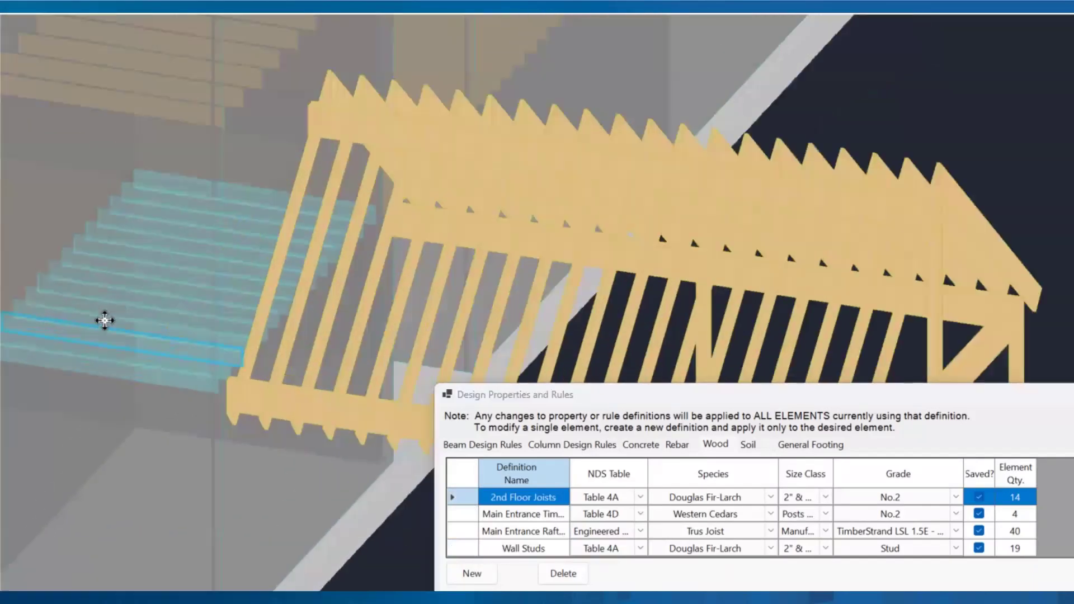
scroll(127, 336, "down", 2)
left_click(454, 514)
middle_click_drag(305, 498, 447, 545)
left_click(509, 533)
left_click(514, 546)
middle_click_drag(882, 197, 465, 578)
middle_click_drag(563, 163, 605, 256)
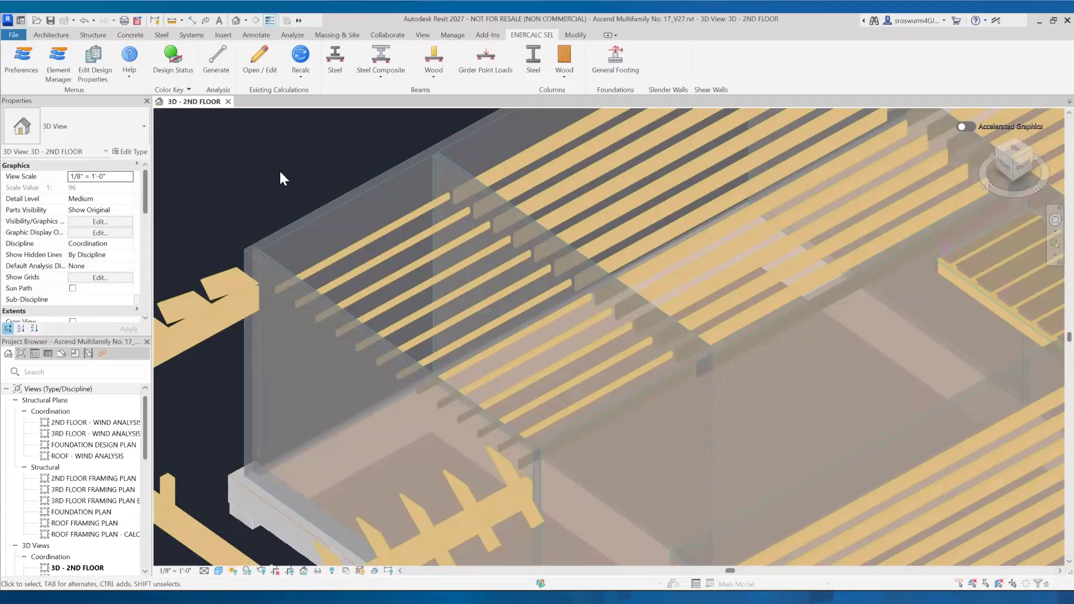
- Start a wood beam design for the corner bay's outermost joist, confirming the two detected wall supports and the suggested tributary selection
left_click(400, 227)
middle_click_drag(420, 266, 442, 319, "shift")
left_click(341, 164)
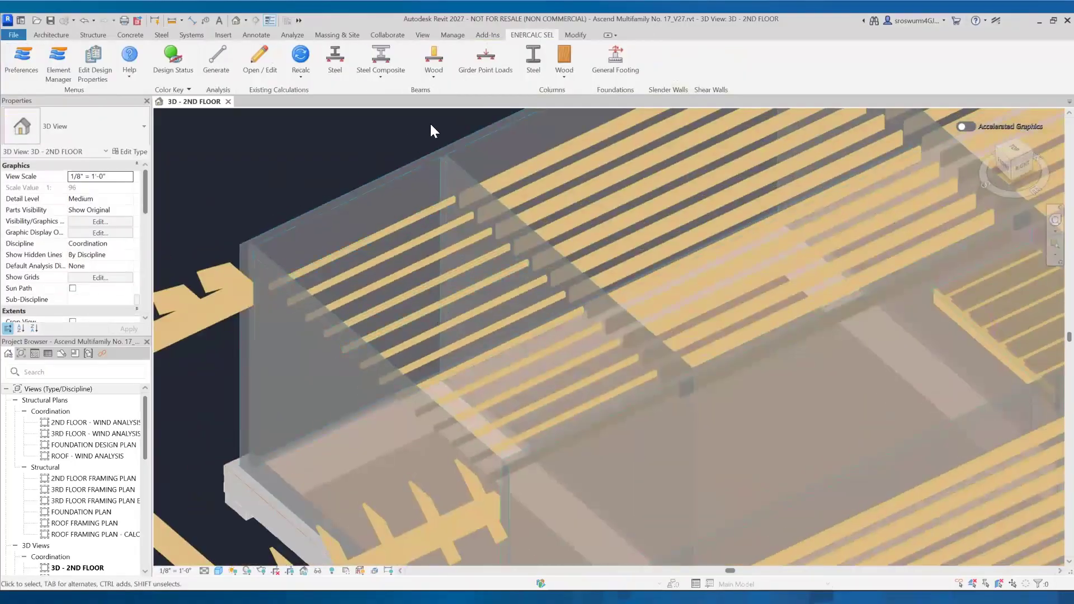
left_click(435, 52)
left_click(433, 210)
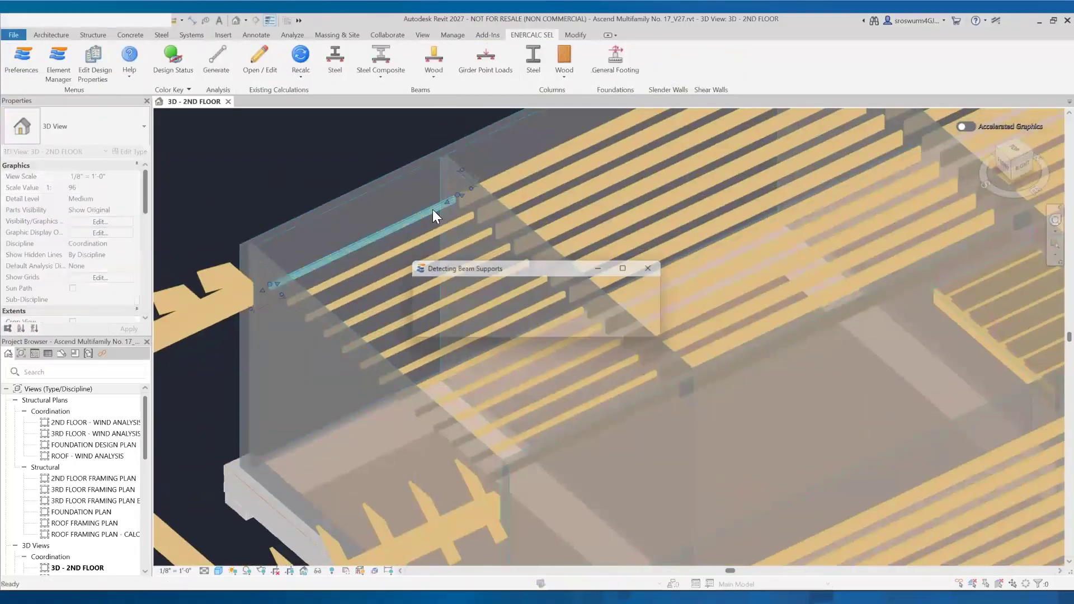
middle_click_drag(402, 383, 379, 446, "shift")
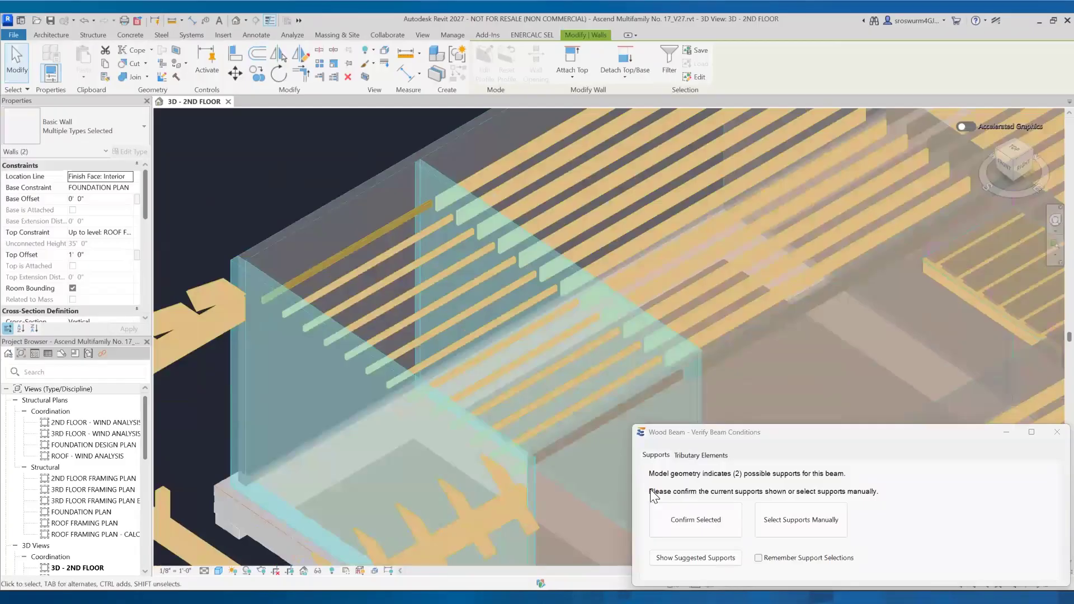
left_click(707, 519)
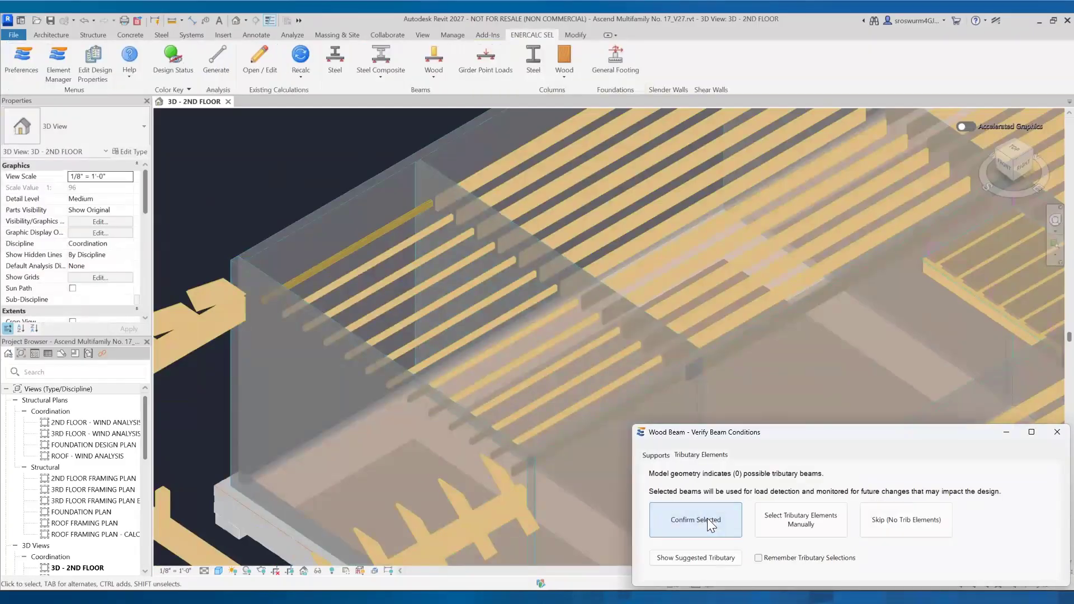
left_click(707, 518)
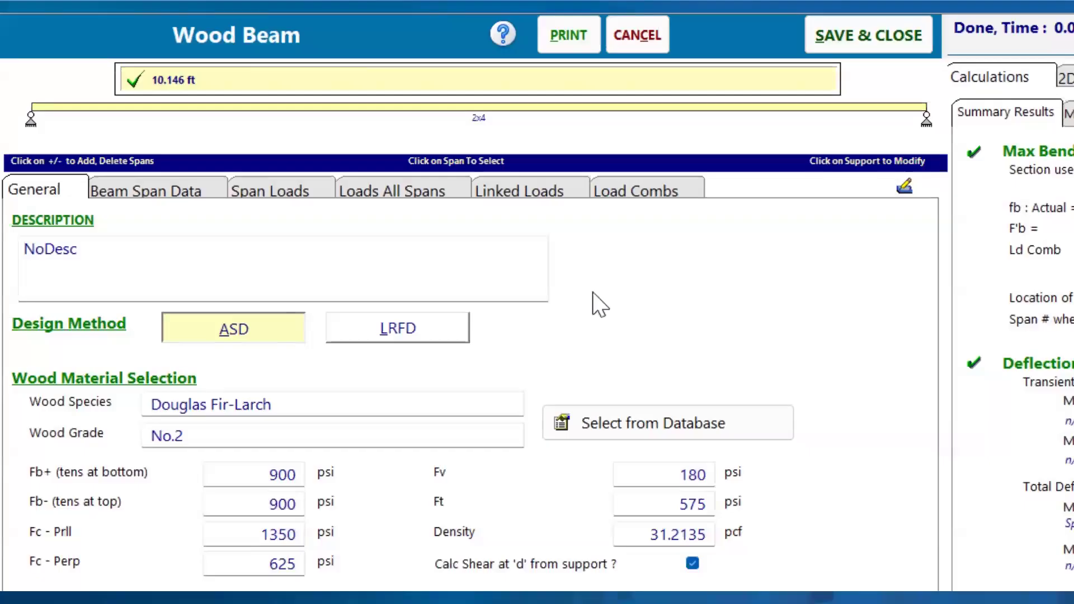
- Replace the wood beam calculation's description with "Ceiling Joist Typical"
left_click_drag(151, 257, 6, 263)
type("Ceiling Joist Typical")
key("Tab")
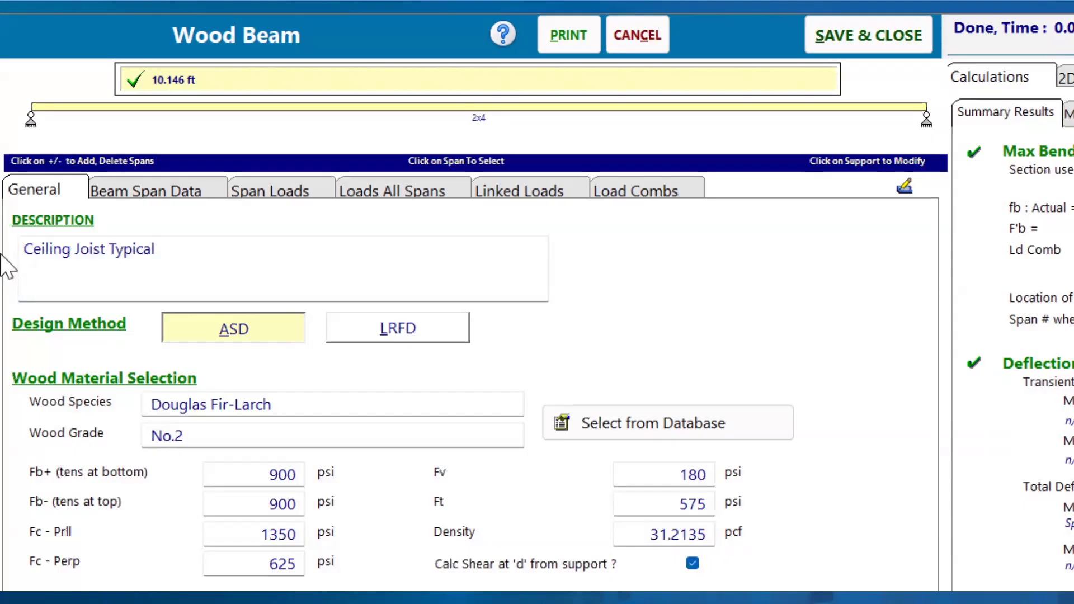
- Add a uniform area load to all spans with 0.02 ksf dead load and 0.04 ksf floor live load
left_click(385, 188)
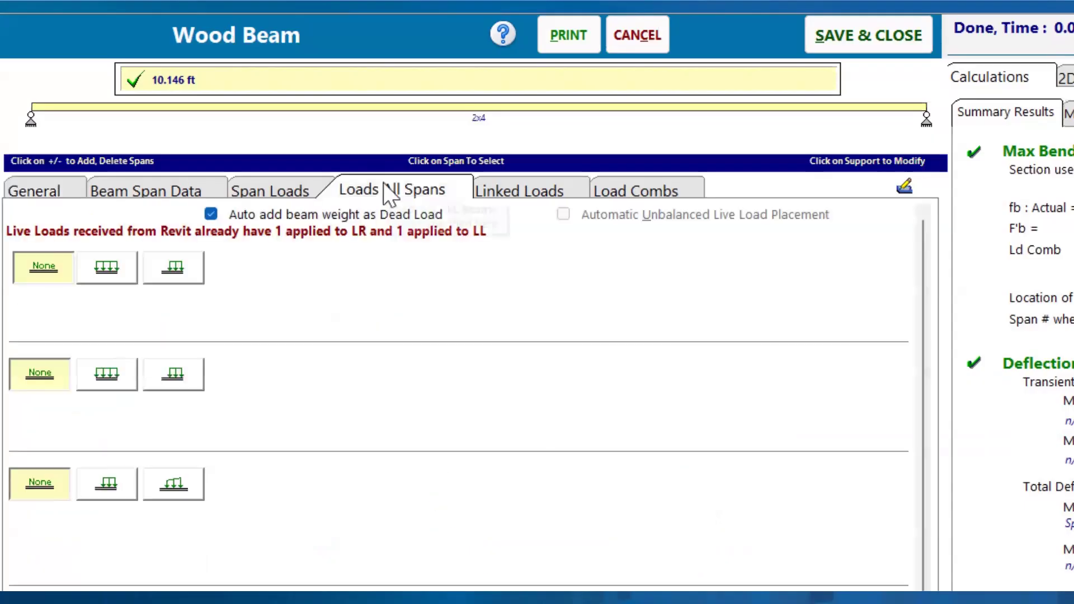
left_click(110, 278)
left_click(234, 324)
type("0.02")
left_click(442, 324)
type("0.04")
left_click(523, 330)
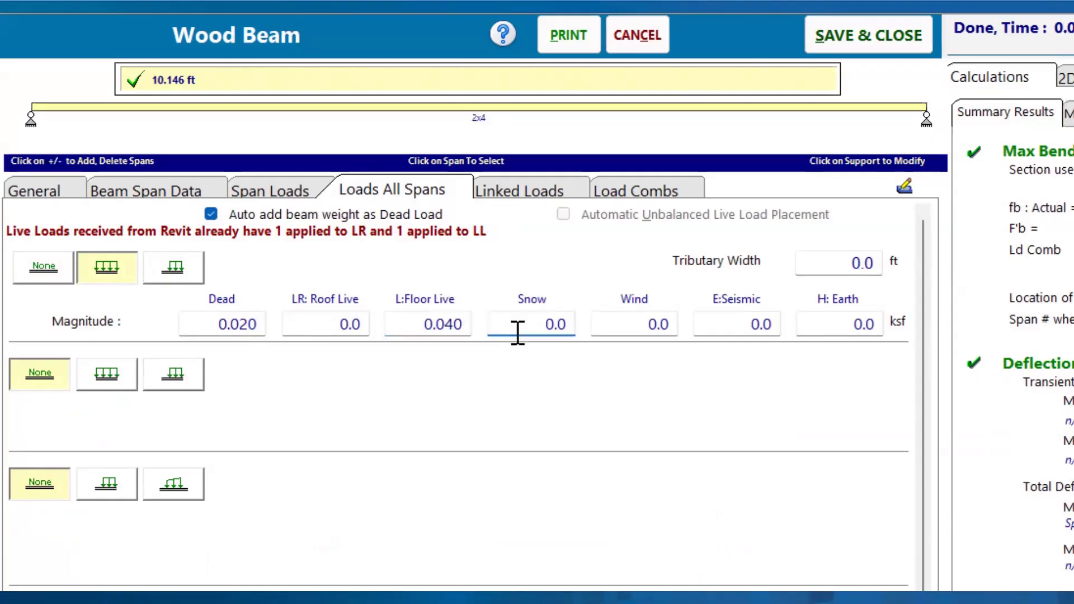
- Set the uniform load's tributary width to 1.33 ft and display the beam's 2D load diagram
left_click(849, 263)
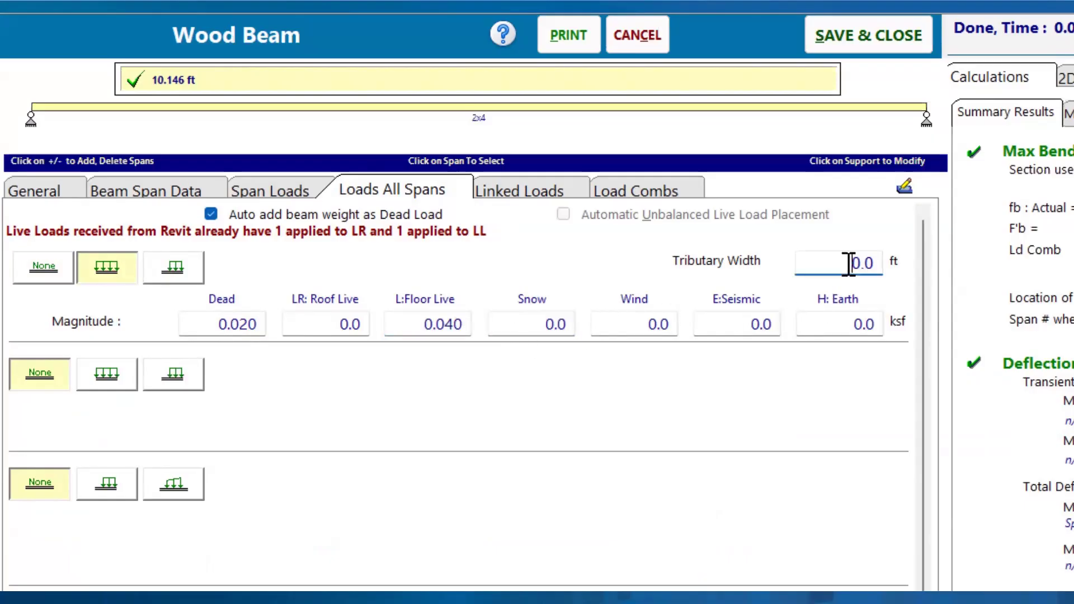
left_click_drag(849, 263, 904, 262)
type("1.33")
left_click(848, 318)
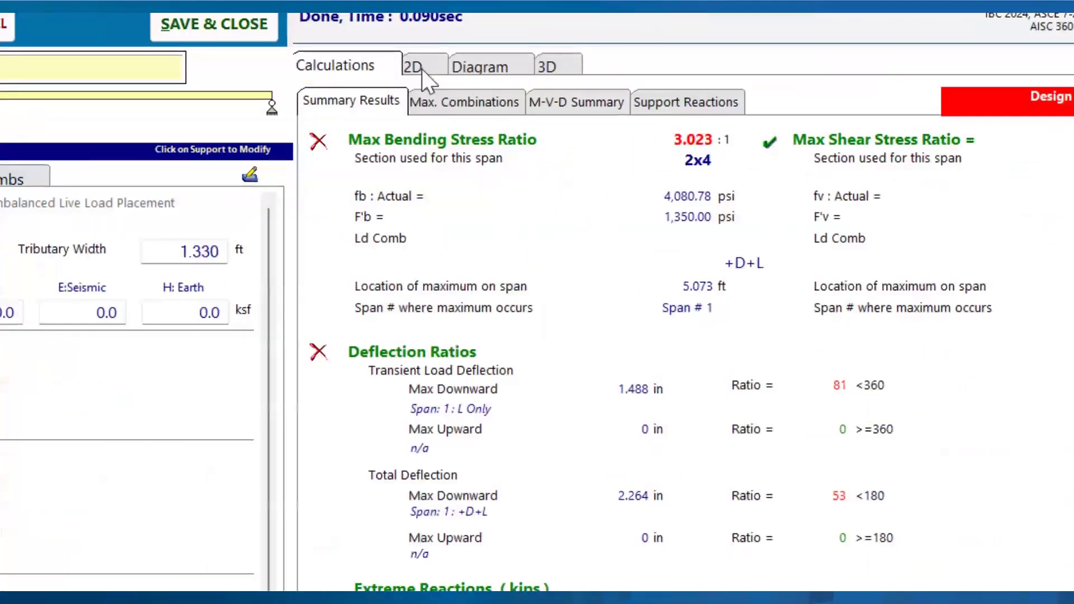
left_click(421, 68)
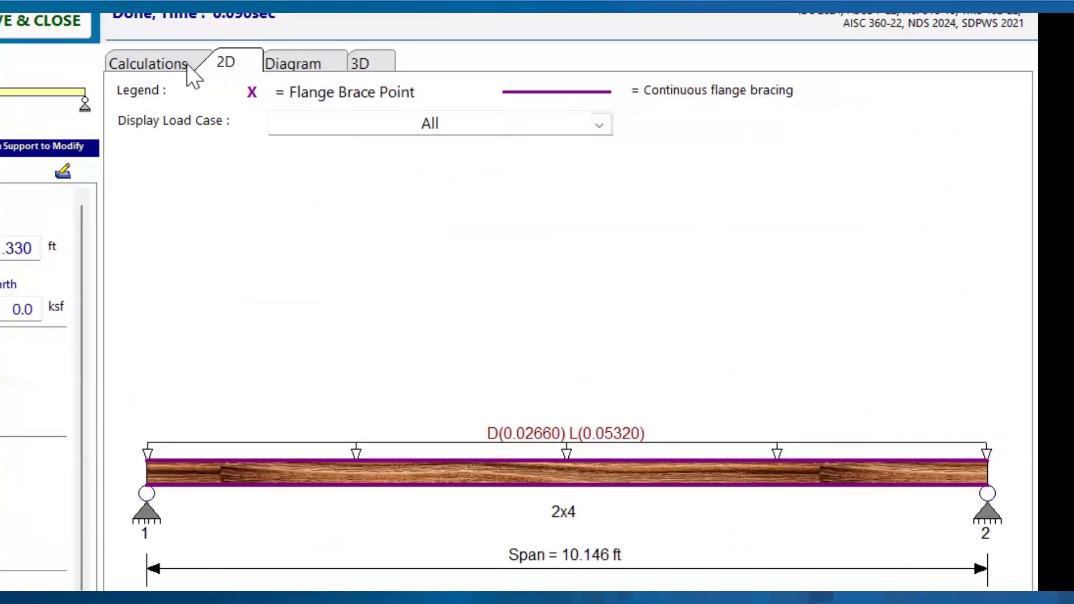
- Change the ceiling joist's section to 2x8 in the sawn lumber selection, and save and close the calculation
left_click(185, 65)
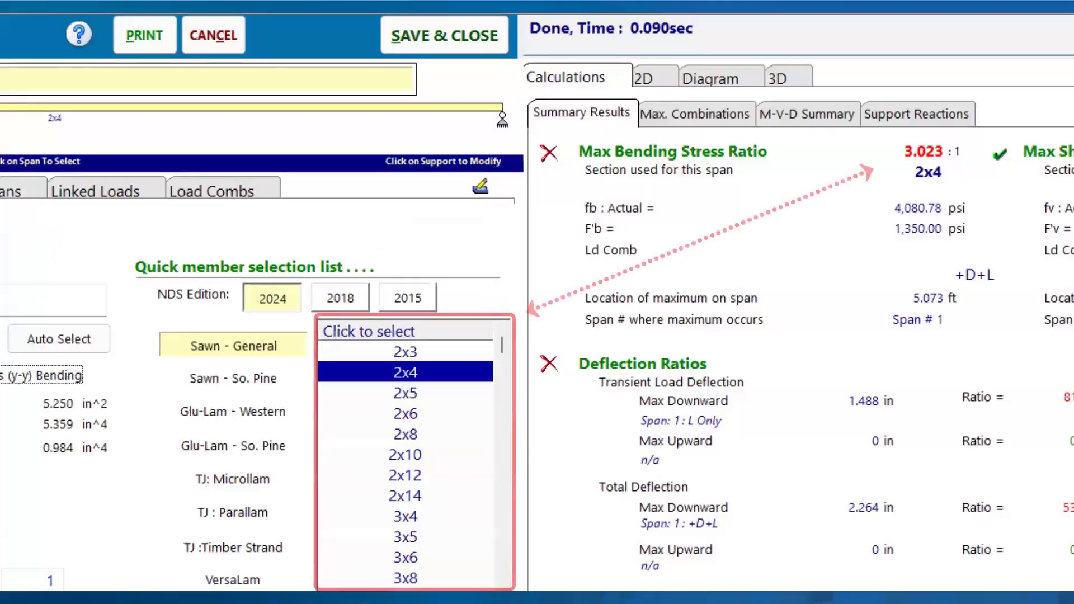
left_click(426, 414)
left_click(420, 438)
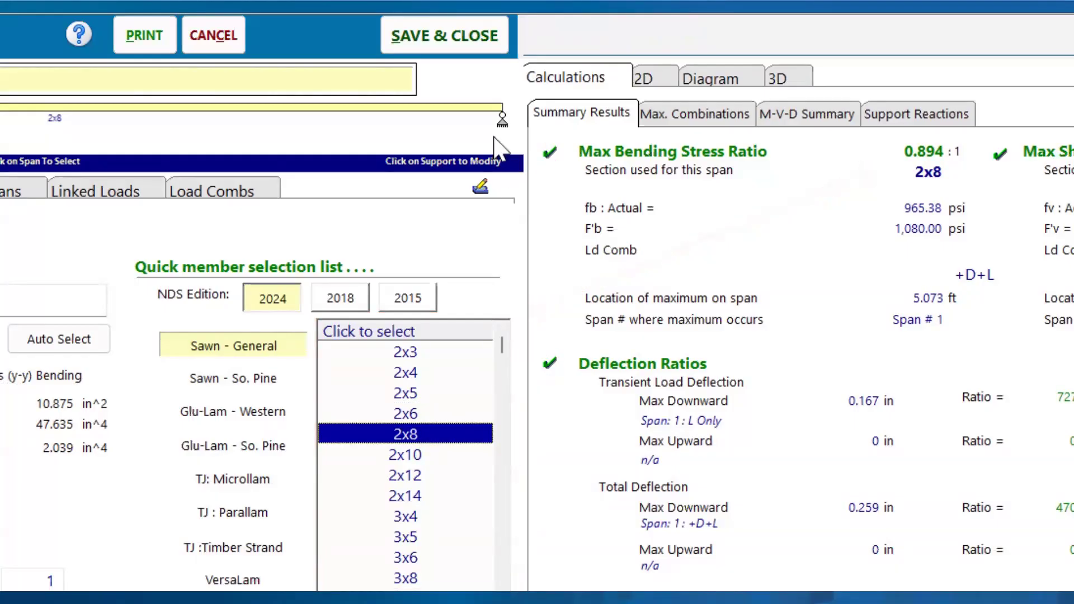
left_click(471, 49)
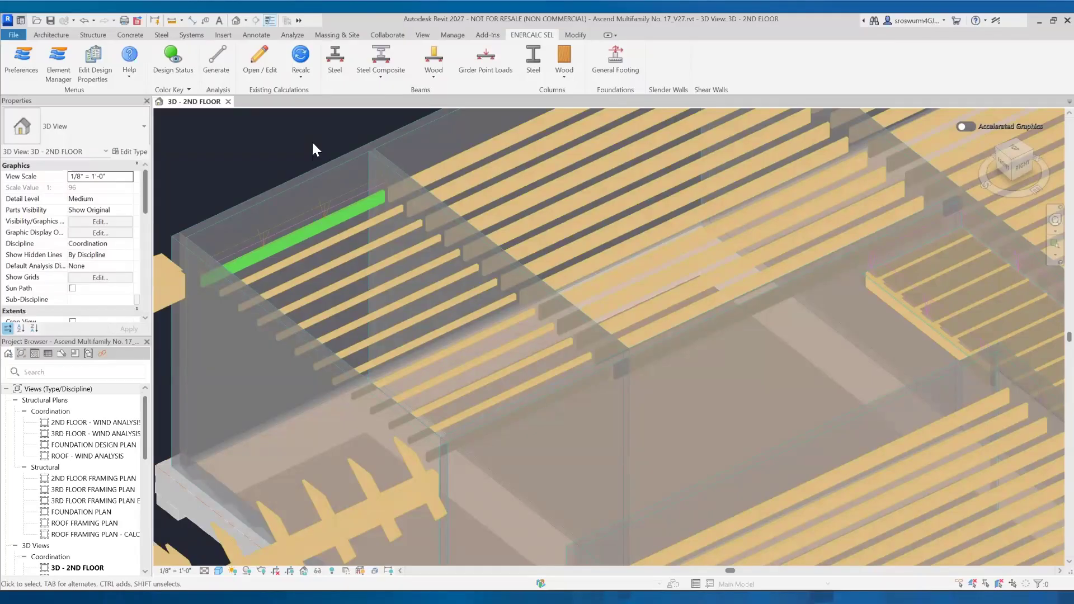
- Open the Element Manager and display the child elements of the Ceiling Joist Typical calculation
left_click(58, 55)
left_click_drag(437, 75, 738, 113)
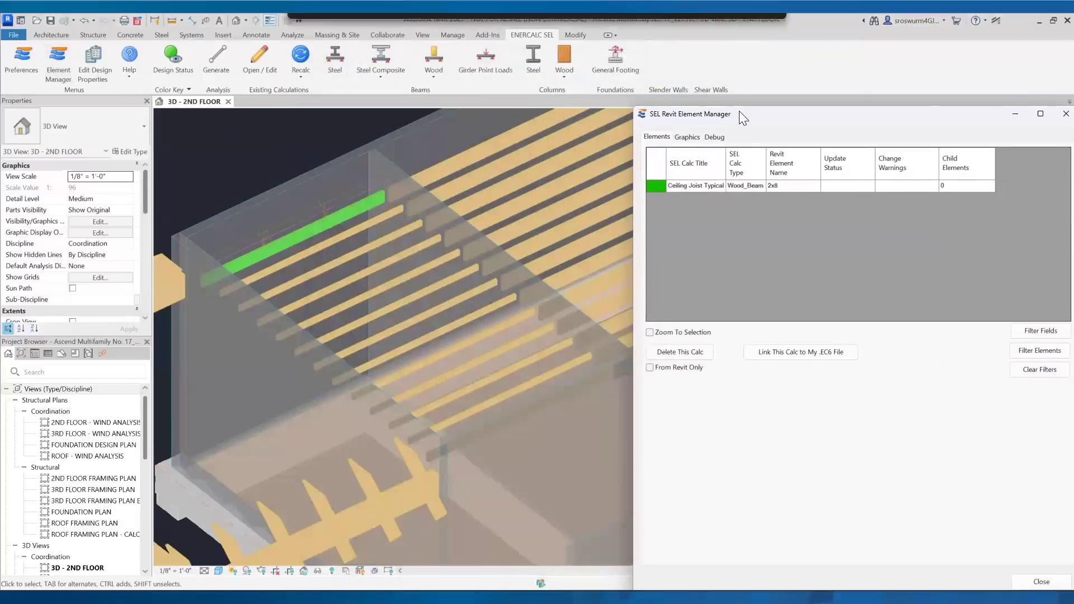
left_click(695, 188)
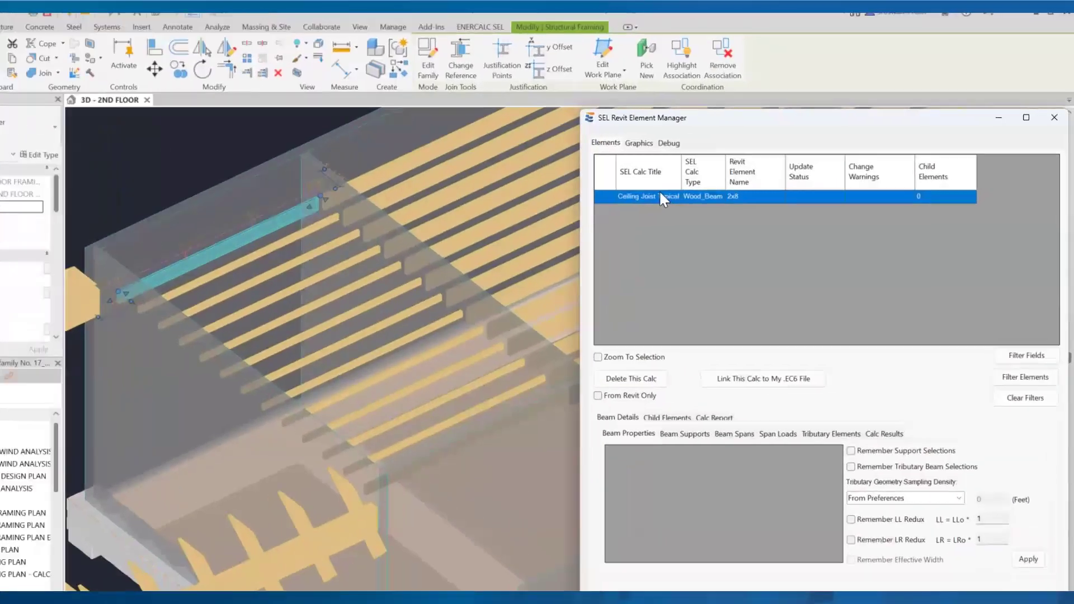
left_click(666, 417)
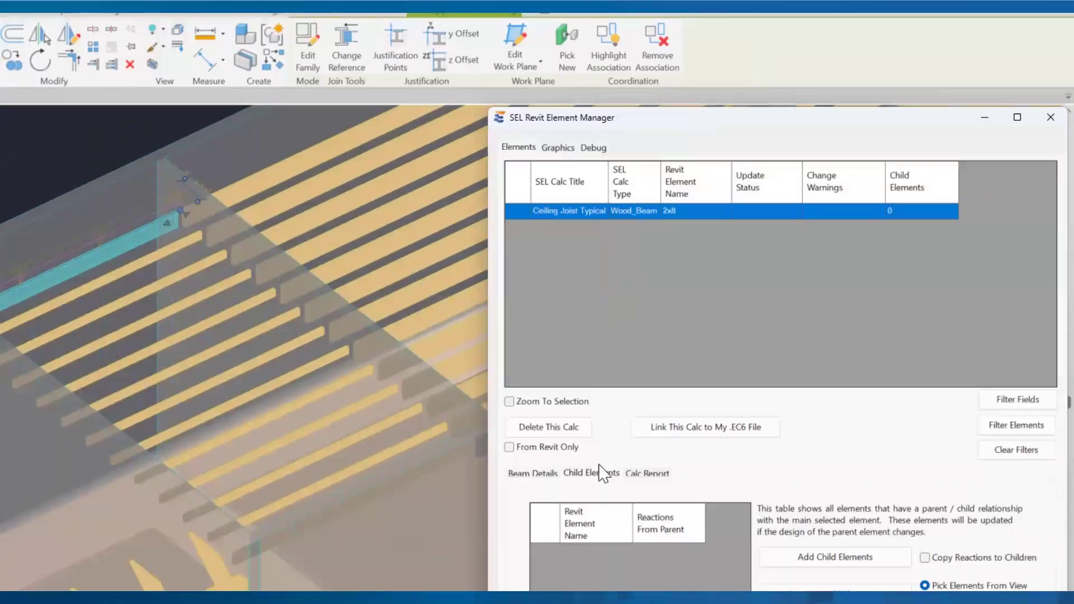
- Add the remaining joists of the corner bay as child elements of the Ceiling Joist Typical calculation
left_click(808, 566)
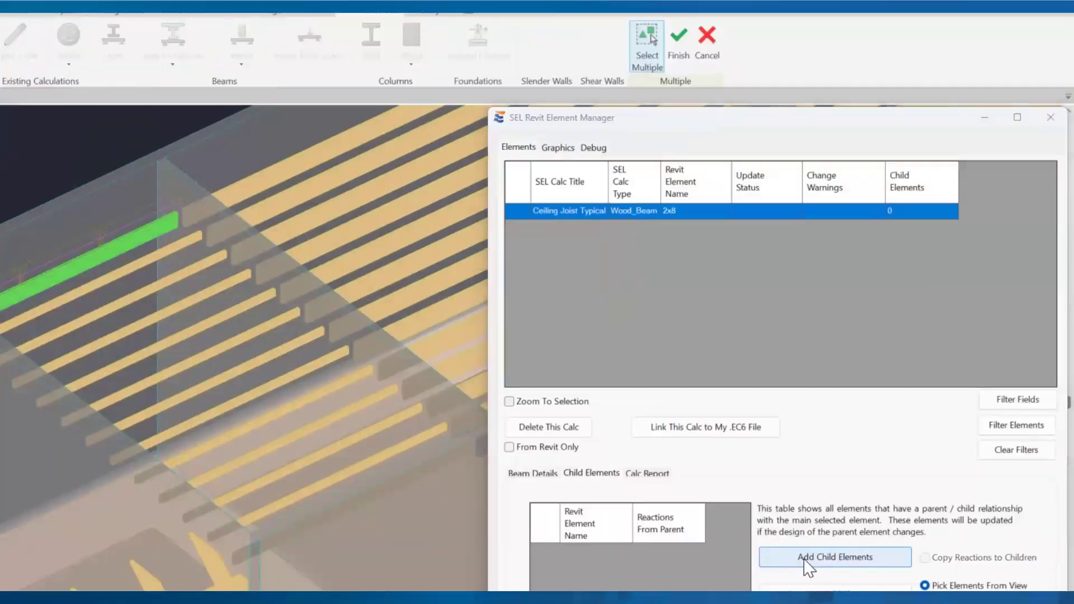
left_click(202, 298)
left_click(229, 314)
left_click(255, 331)
left_click(279, 351)
left_click(304, 369)
left_click(329, 390)
left_click(349, 411)
left_click(374, 433)
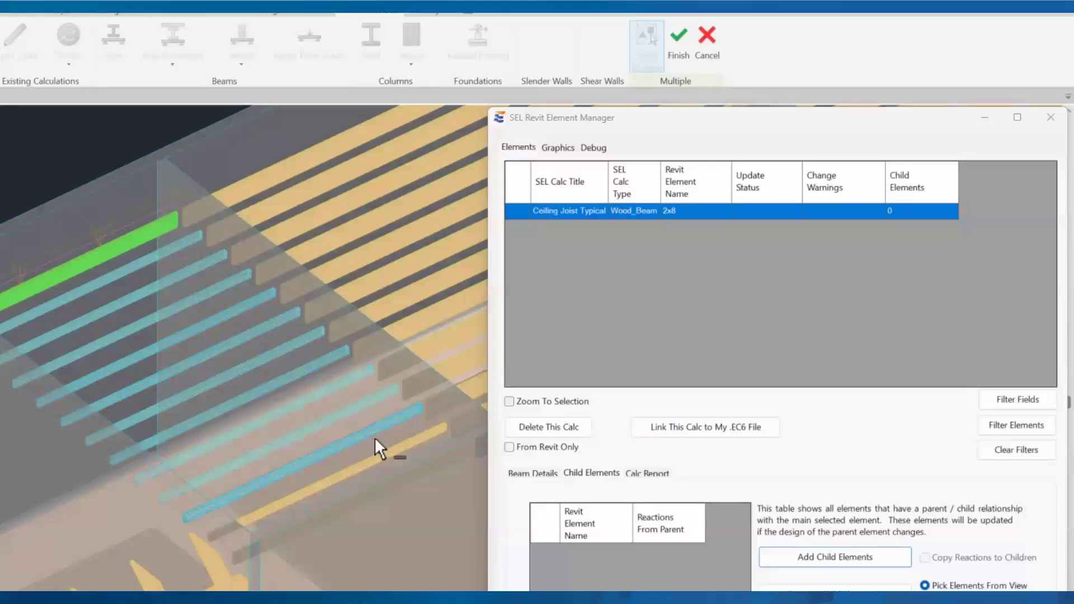
left_click(384, 453)
left_click(677, 42)
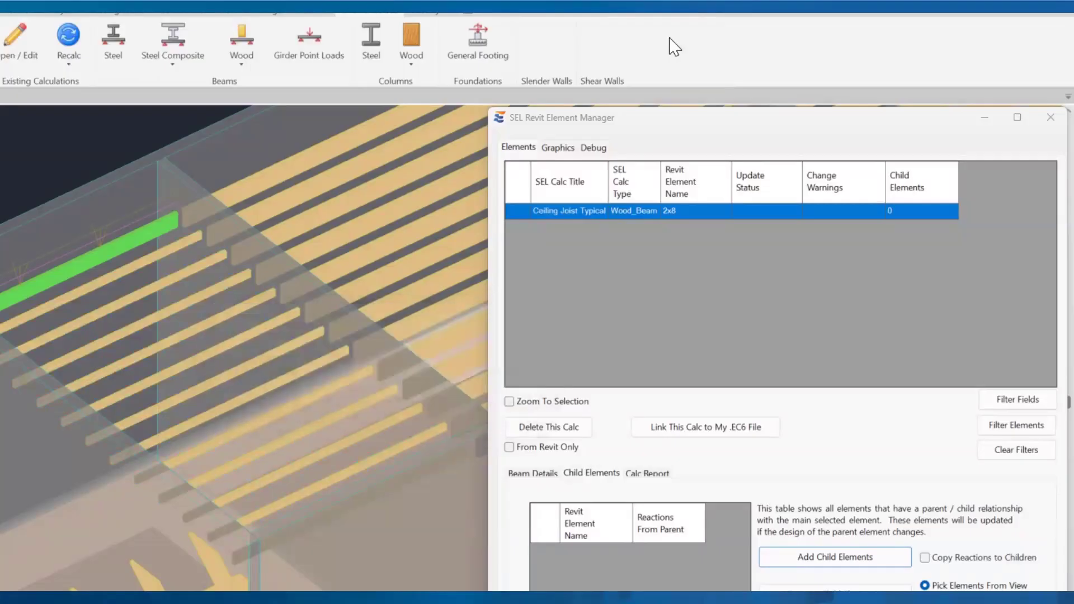
left_click(19, 163)
left_click(142, 262)
middle_click_drag(142, 261, 129, 371, "shift")
left_click(21, 154)
scroll(665, 475, "down", 2)
scroll(665, 476, "up", 2)
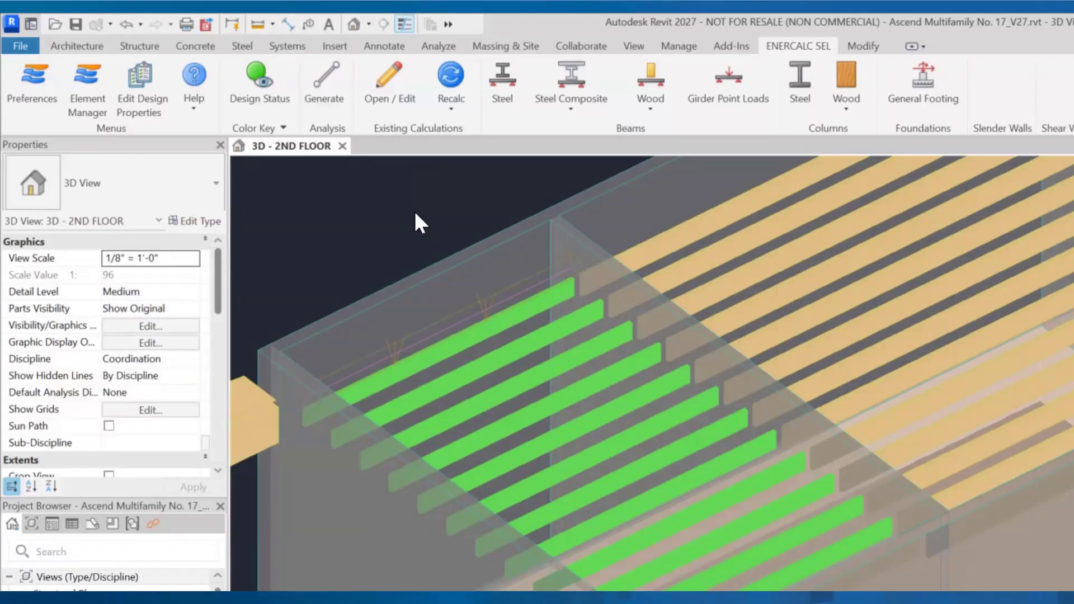
- Change the outermost corner-bay joist's type to Dimension Lumber 2x12, keeping the change and flagging the impacted elements
left_click(513, 317)
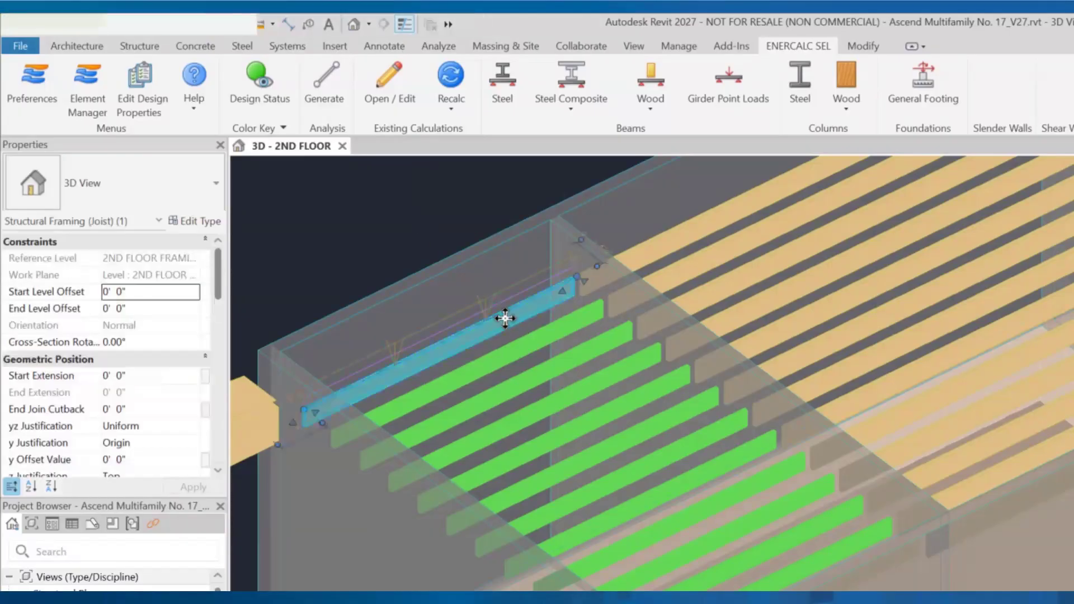
left_click(124, 190)
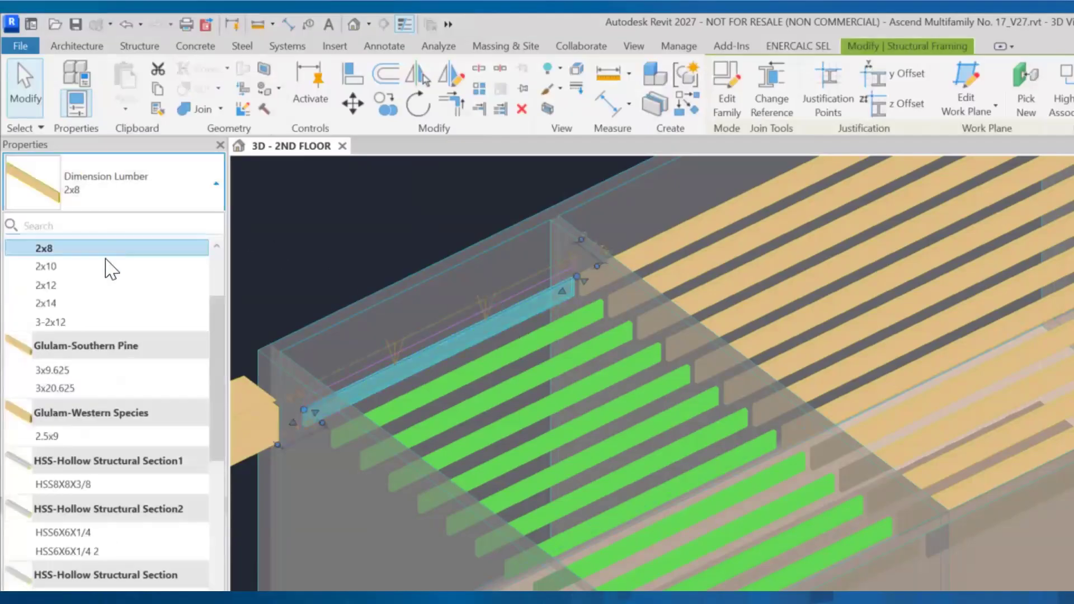
left_click(66, 287)
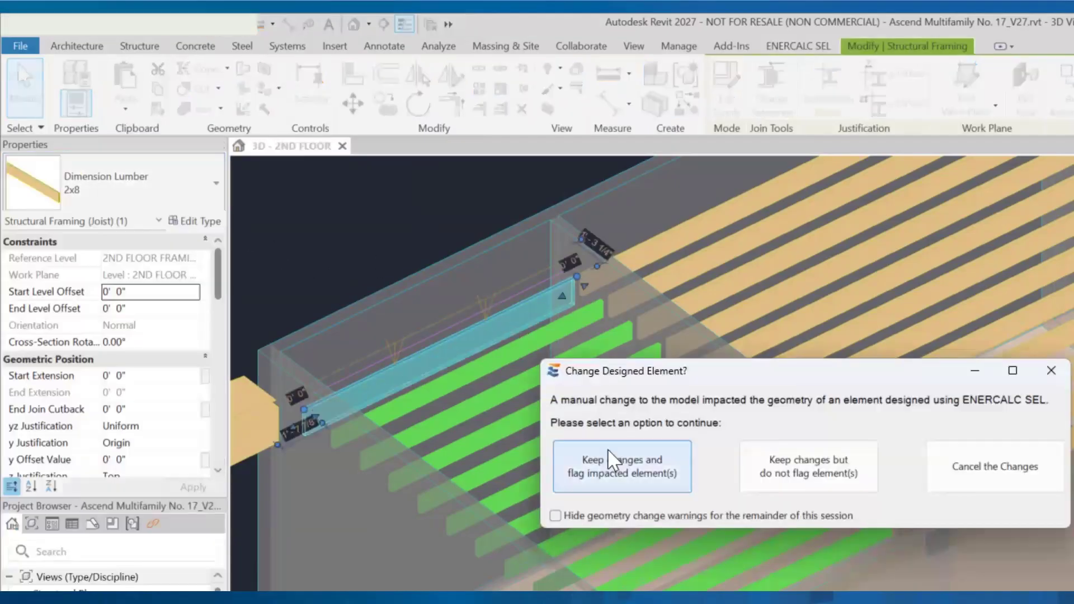
left_click(619, 464)
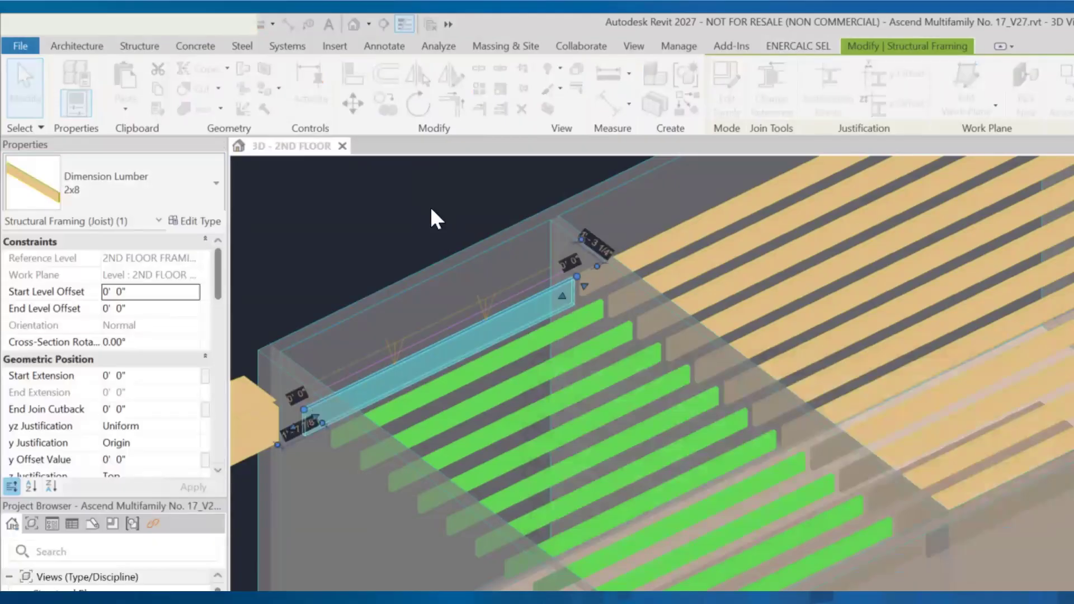
left_click(431, 210)
- Recalculate the outermost corner-bay joist's design and check its section type in the model
left_click(449, 72)
left_click(532, 295)
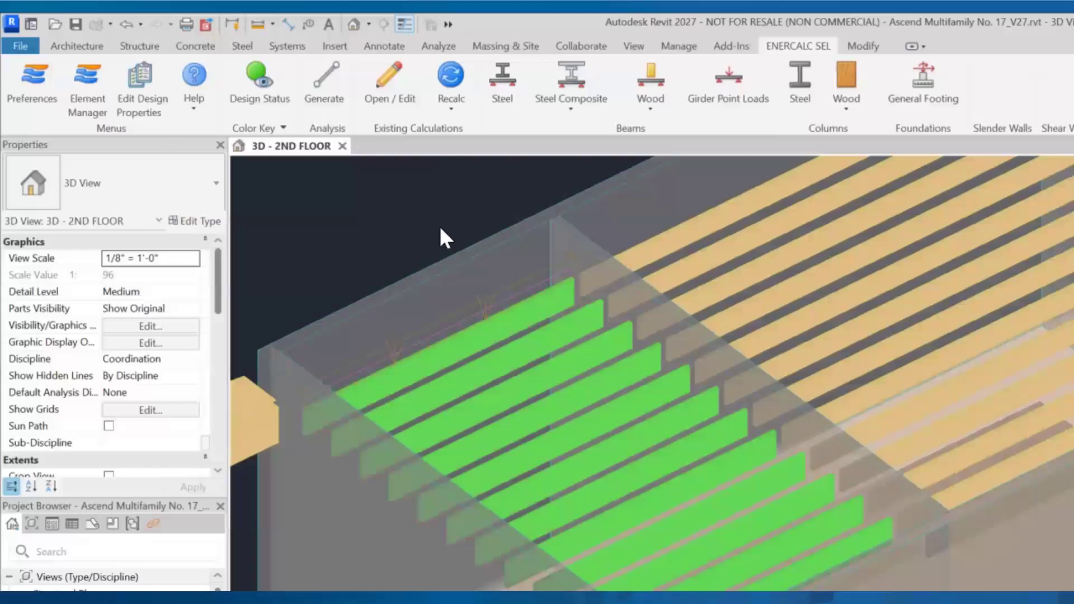
left_click(488, 345)
middle_click_drag(402, 397, 402, 427, "shift")
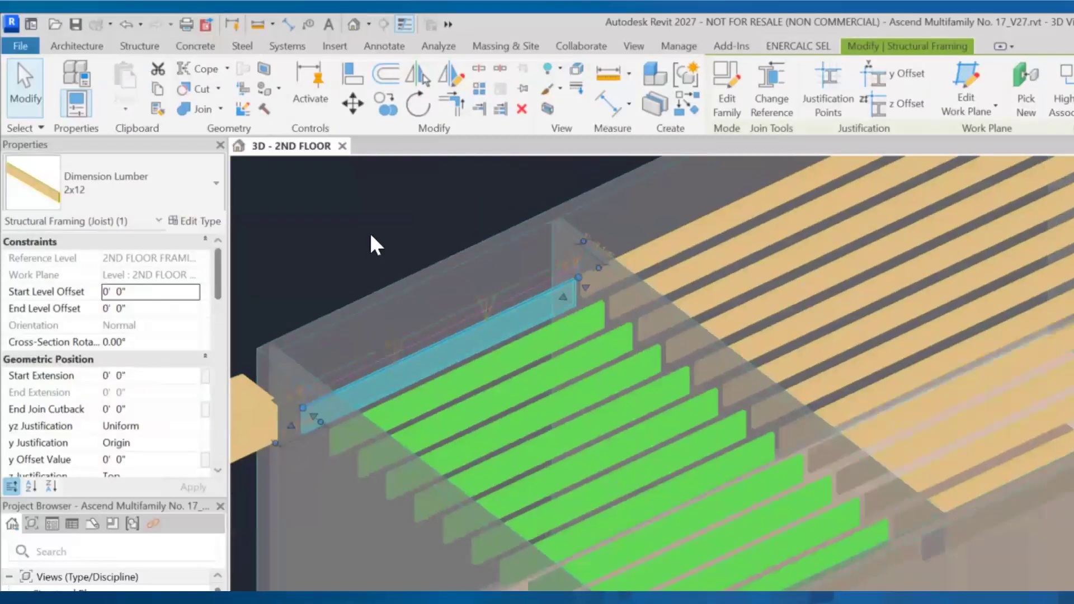
left_click(370, 231)
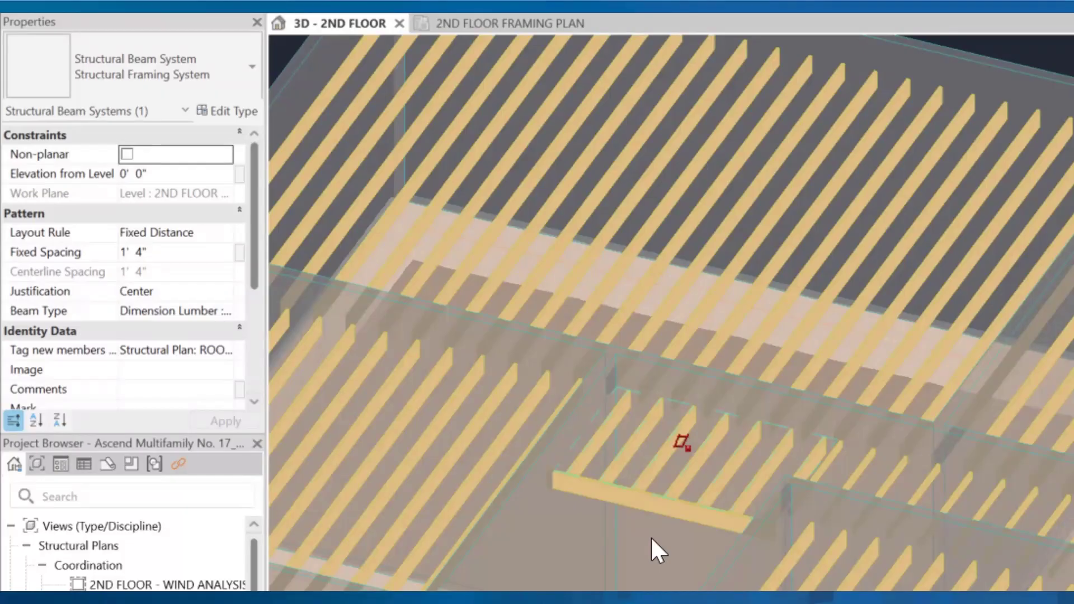
- Start a wood beam design for the second joist in the short corridor bay framing into the header beam
scroll(660, 517, "up", 5)
middle_click_drag(659, 561, 656, 515, "shift")
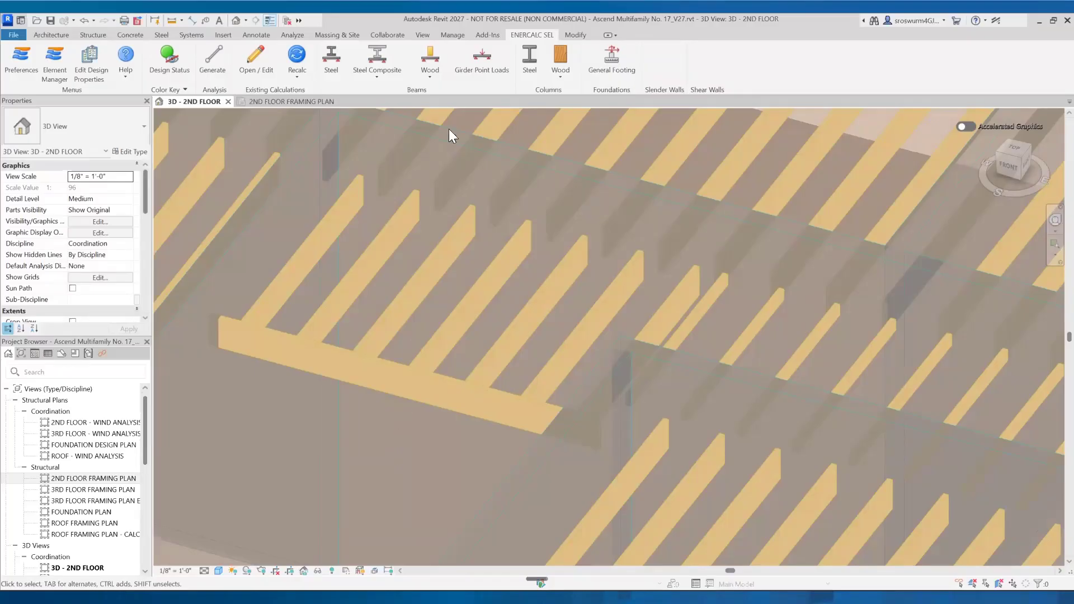
left_click(435, 46)
left_click(391, 220)
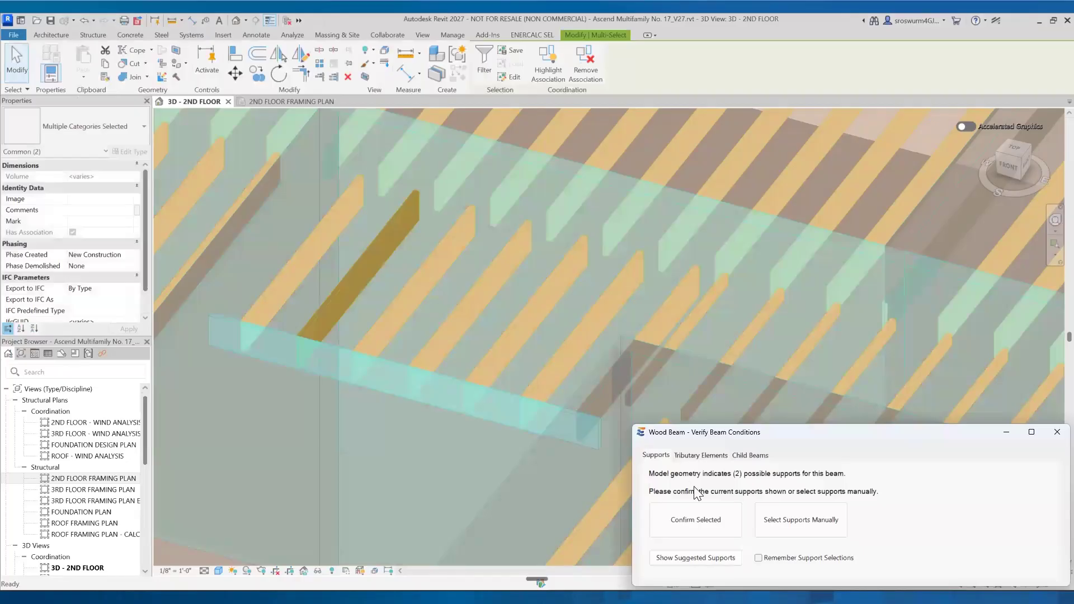
- Confirm the joist's two detected supports, skip tributary elements and accept the suggested child beams
left_click(720, 512)
left_click(889, 526)
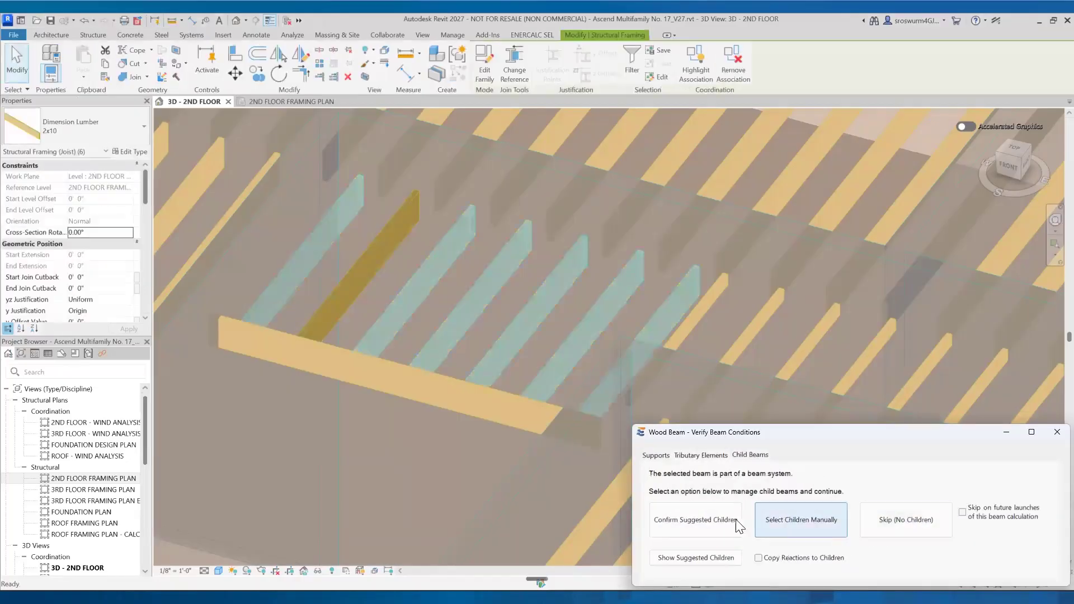
middle_click_drag(526, 445, 547, 476, "shift")
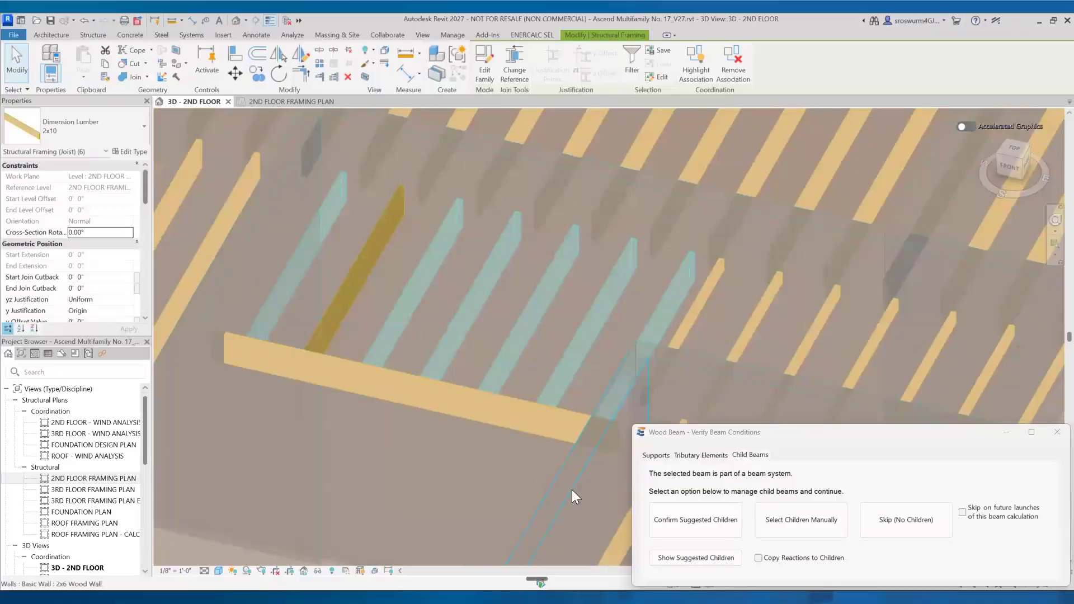
left_click(715, 534)
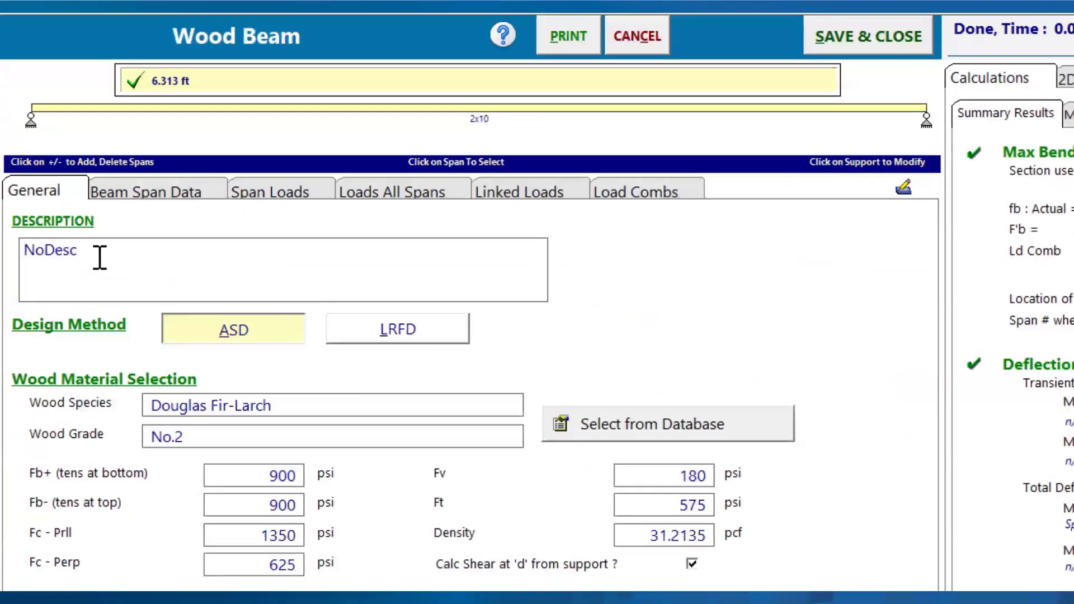
- Replace the wood beam calculation's description with "Corridor Long Joists"
left_click(100, 257)
key("BackSpace")
key("BackSpace")
key("BackSpace")
key("BackSpace")
key("BackSpace")
key("BackSpace")
type("Corridor Long Joists")
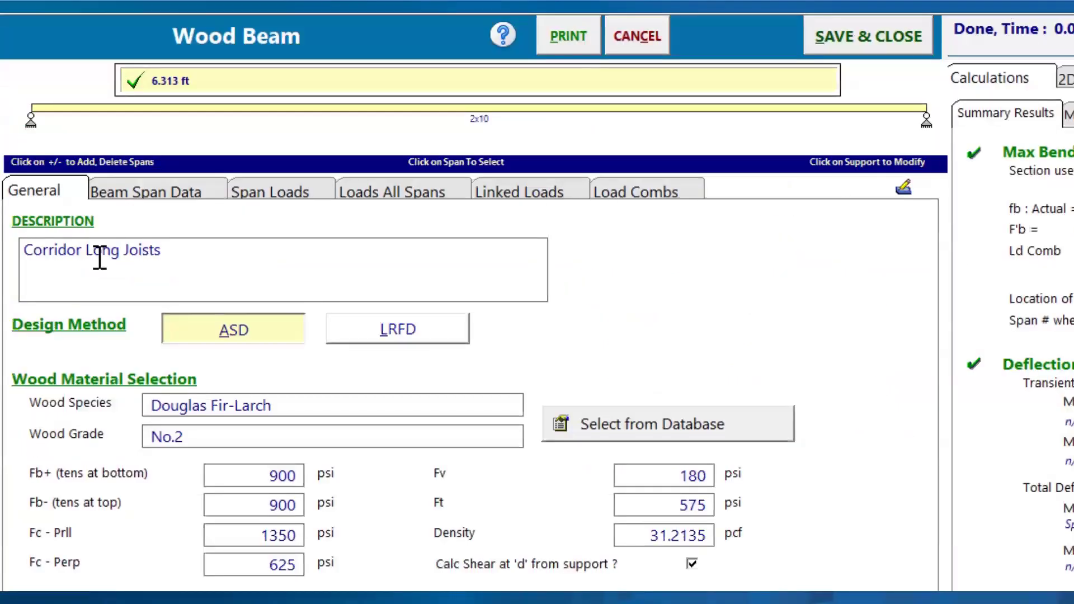
- Add a uniform area load to all spans with 0.020 ksf dead, 0.08 ksf floor live and a 1.33 ft tributary width
left_click(139, 195)
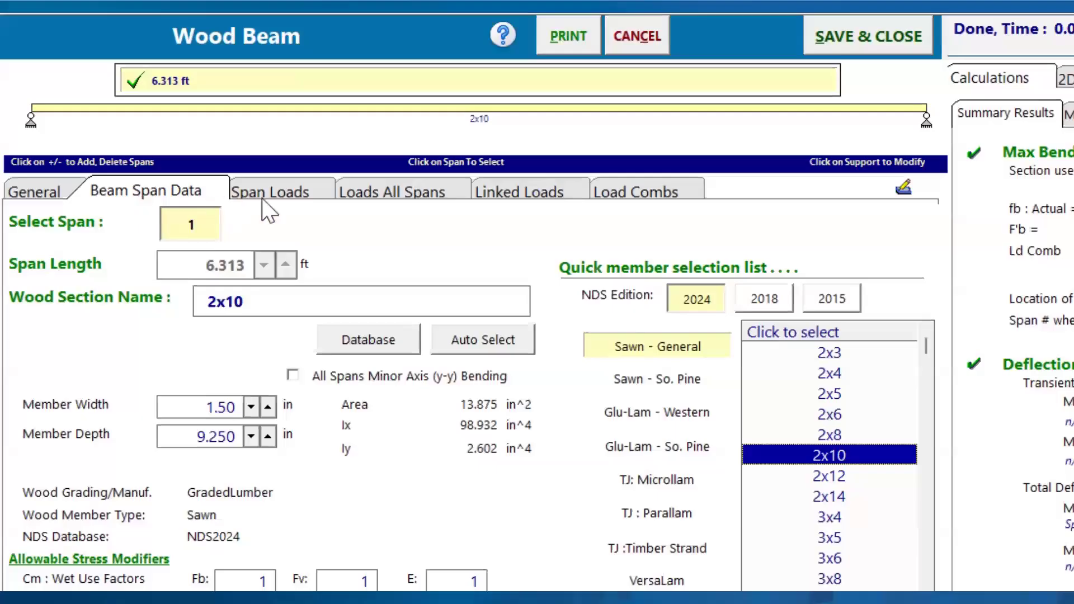
left_click(376, 200)
left_click(116, 270)
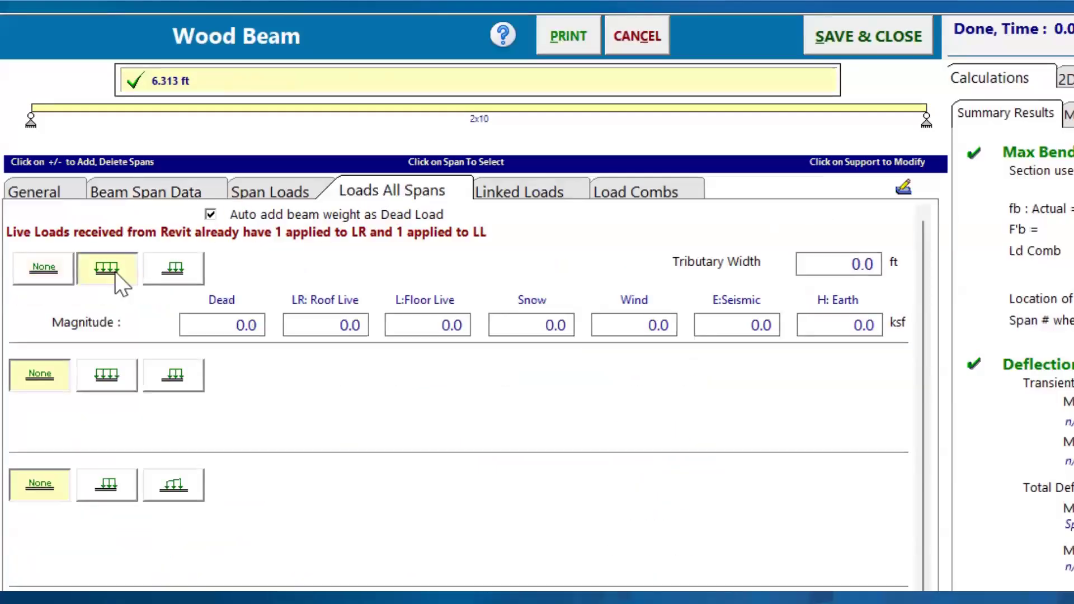
left_click(221, 324)
type("0.020")
left_click(428, 324)
type("0.08")
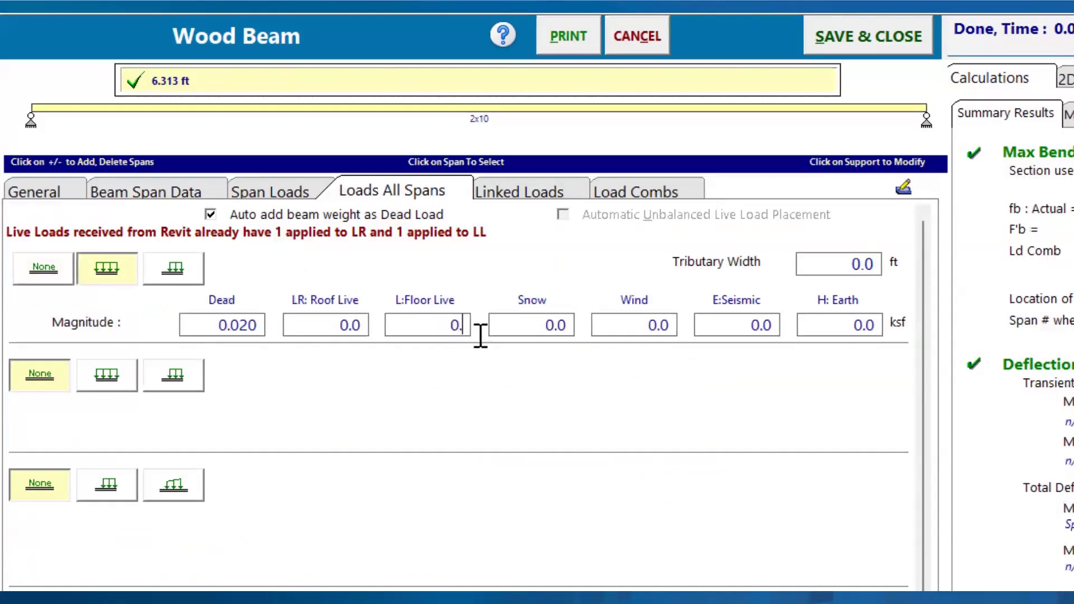
left_click(881, 266)
type("1.33")
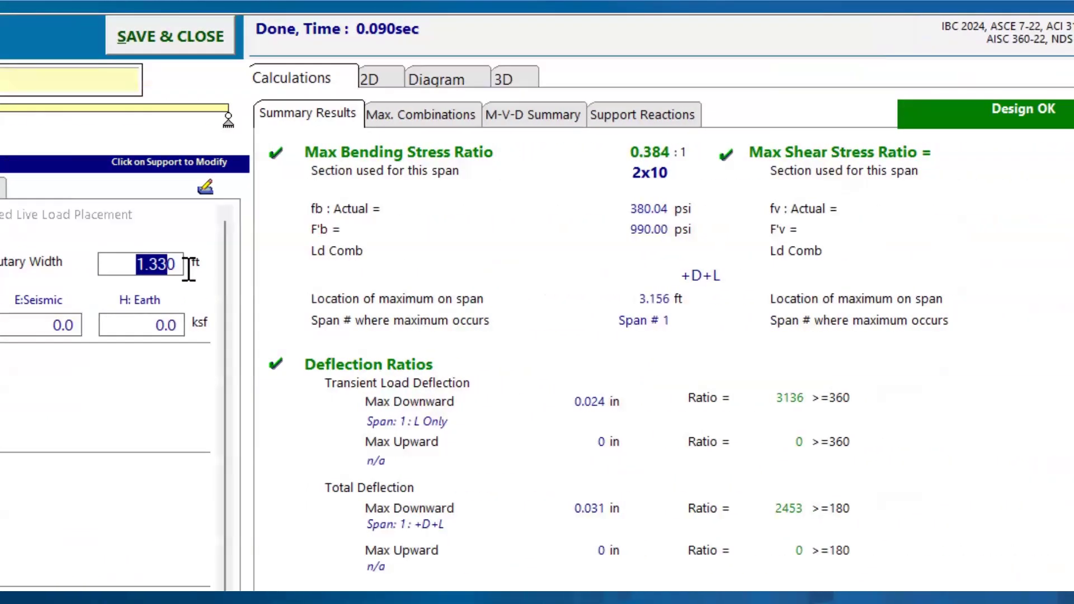
- Change the corridor joist's section to 2x6, and save and close the calculation
left_click(1, 188)
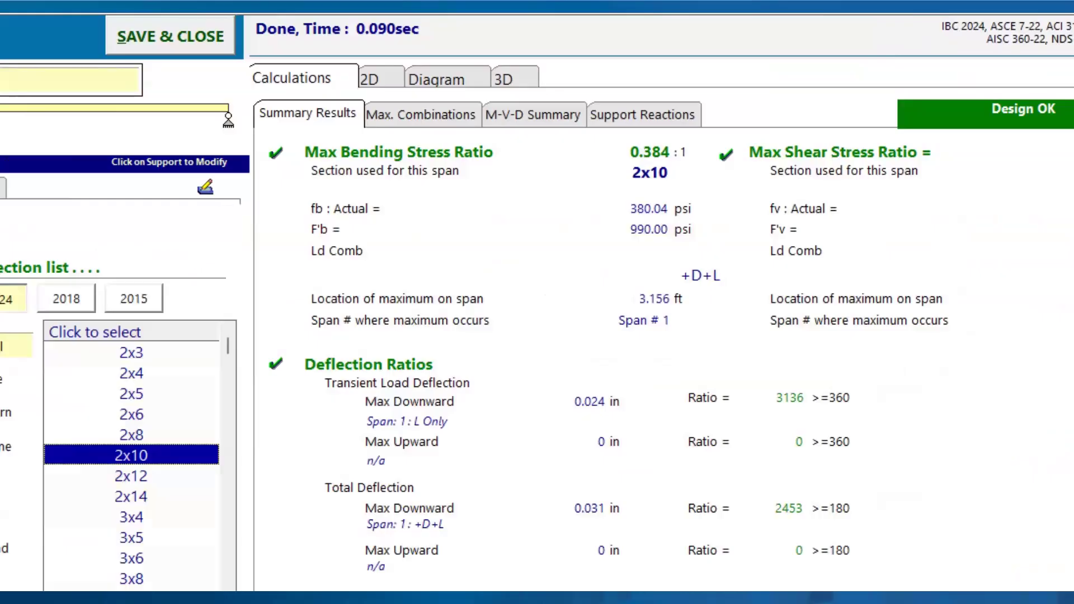
left_click(135, 434)
key("Up")
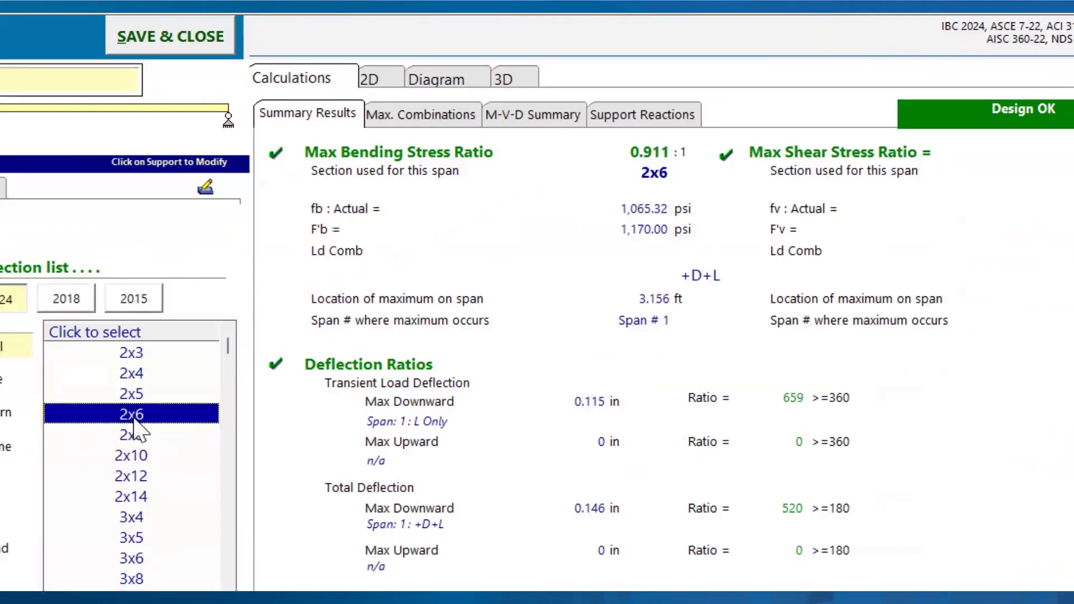
left_click(173, 52)
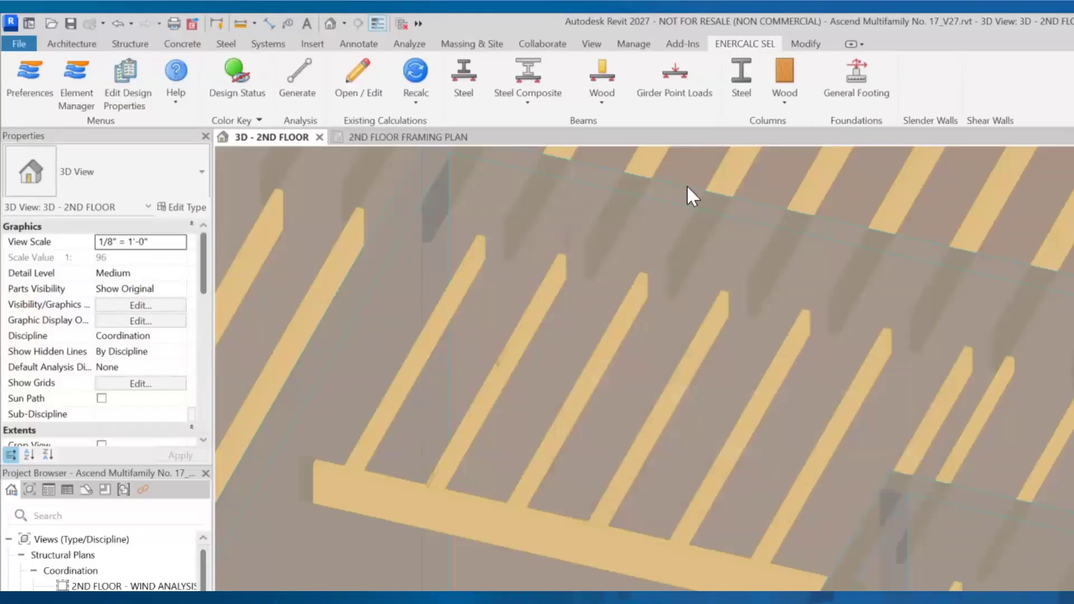
- Inspect individual joists in the corridor bay to check their section type
left_click(601, 372)
middle_click_drag(651, 389, 764, 423, "shift")
key("Escape")
left_click(759, 419)
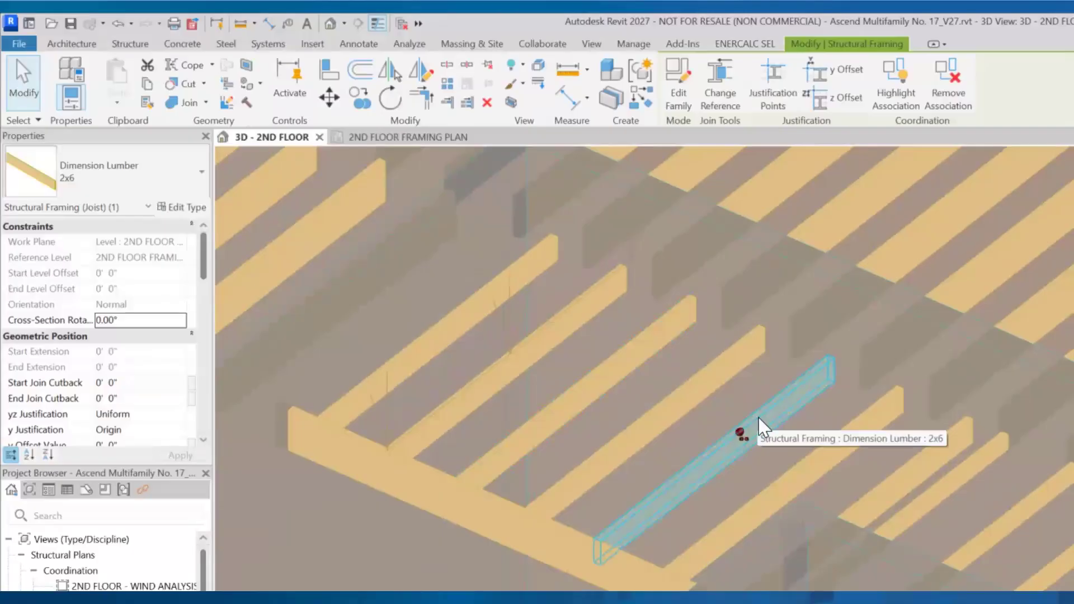
left_click(830, 448)
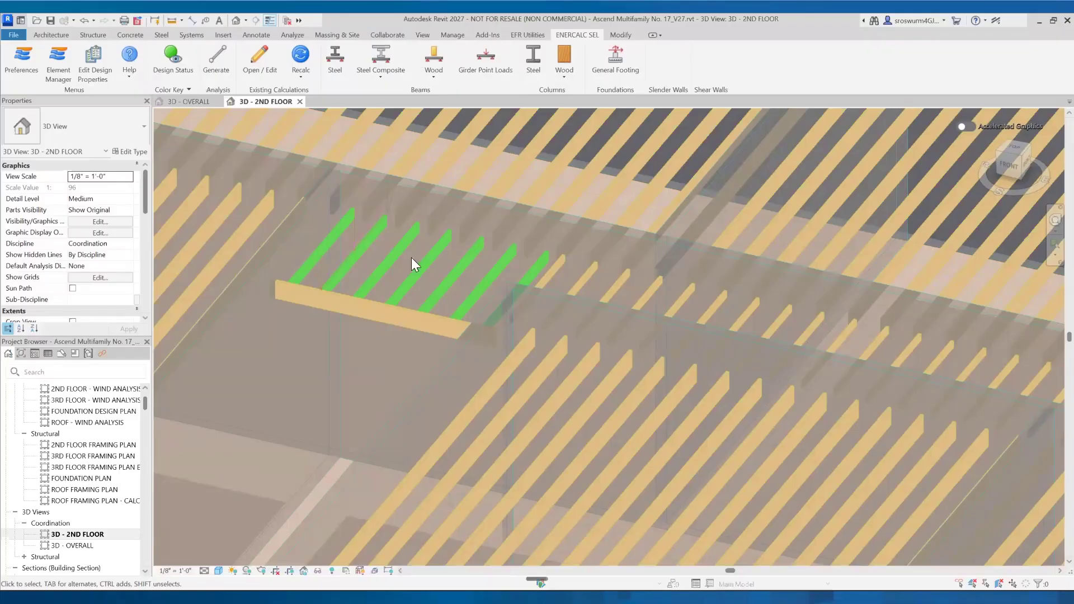
- Start a wood beam design for the corridor bay's header beam, confirming the two wall supports and the suggested tributary joists
left_click(433, 55)
left_click(360, 314)
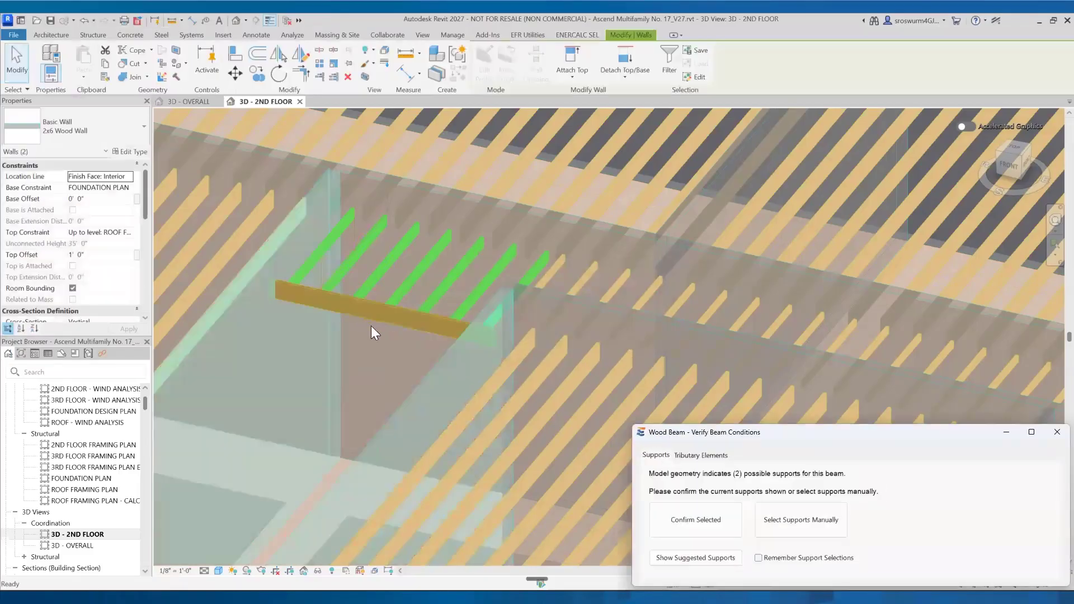
middle_click_drag(374, 364, 402, 380, "shift")
left_click(677, 517)
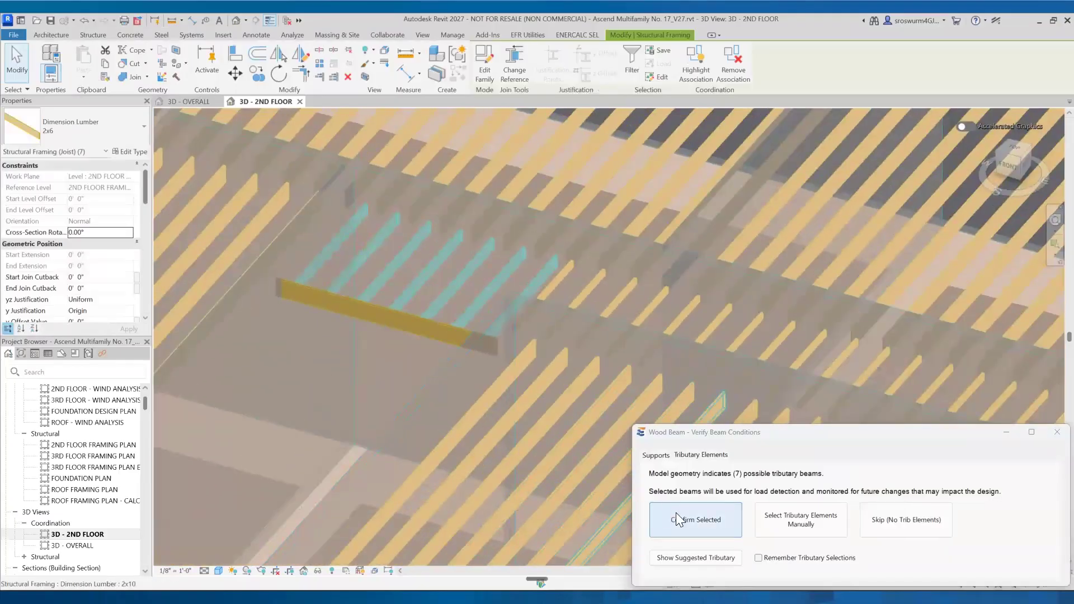
left_click(676, 518)
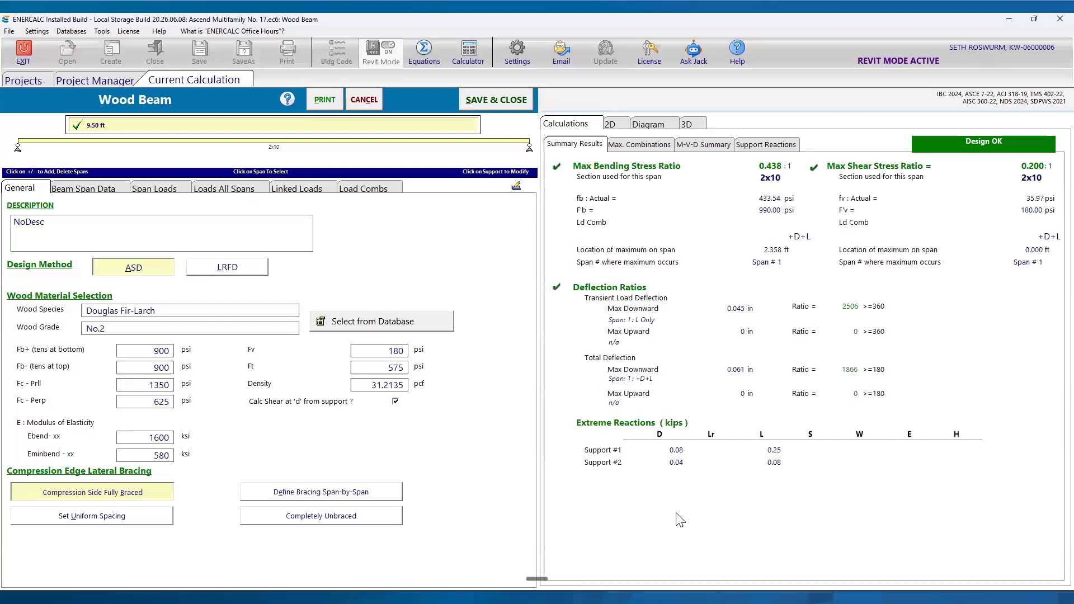
- Review the header beam's 2D load sketch and moment diagram, and close the calculation without saving
left_click(620, 126)
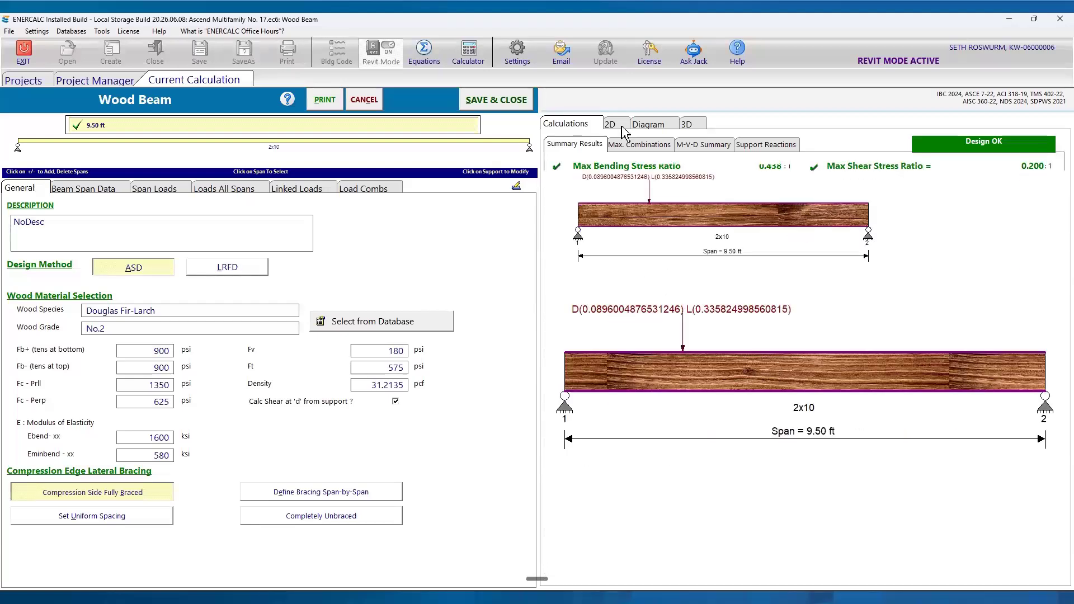
left_click(642, 128)
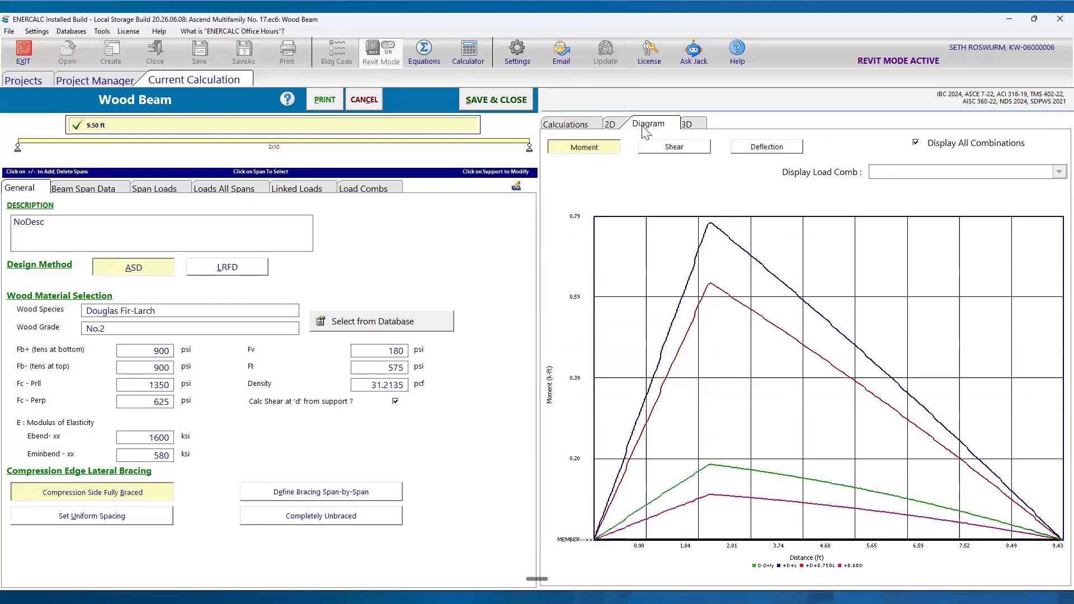
left_click(618, 127)
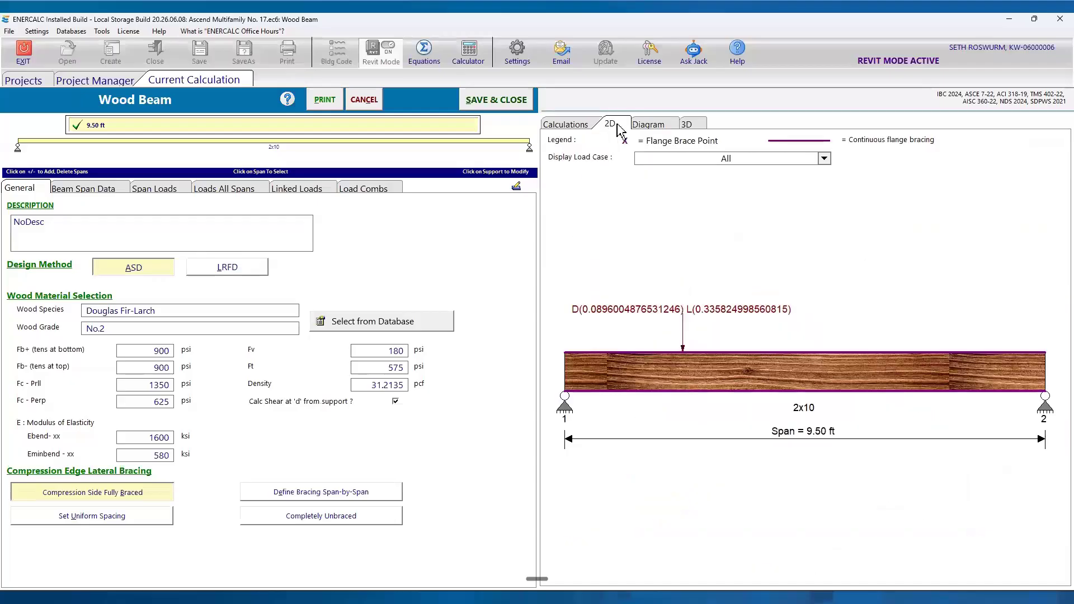
left_click(591, 127)
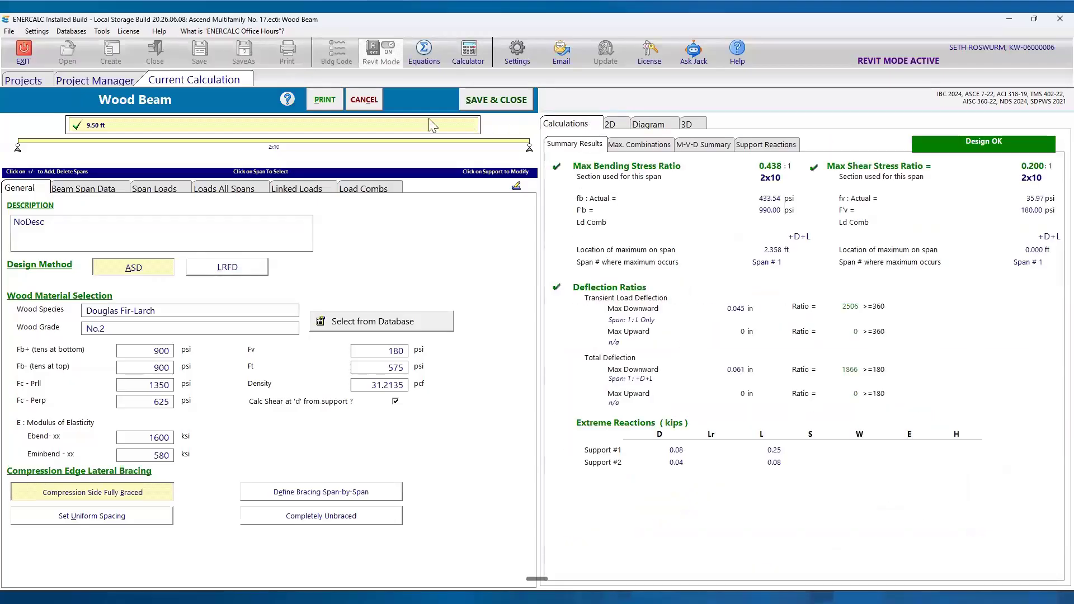
left_click(370, 102)
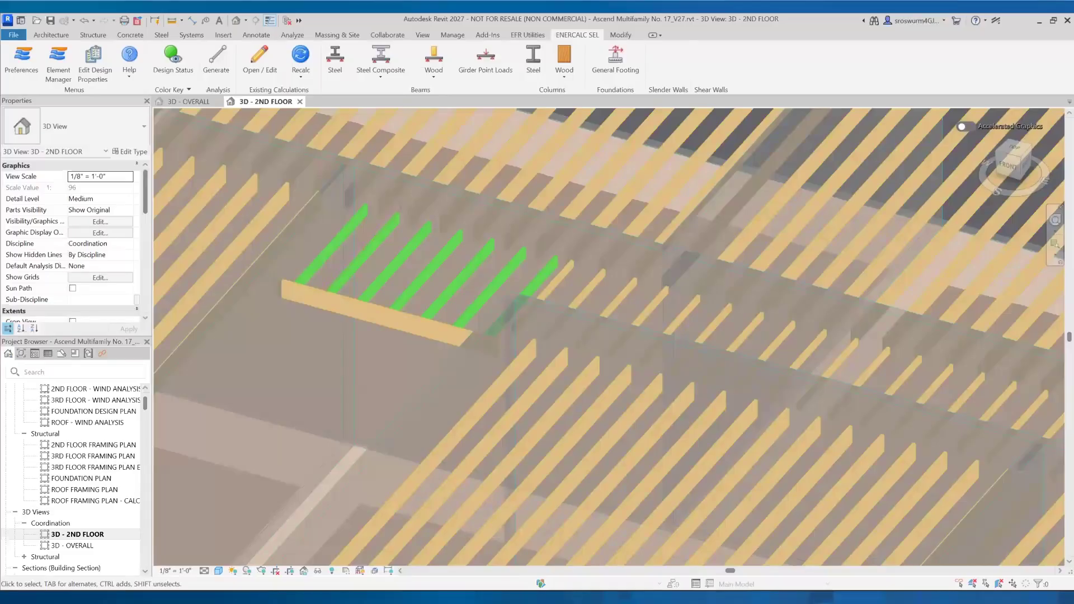
- Open the designed corridor joist in the Element Manager and clear all of its child elements
middle_click_drag(434, 389, 371, 392)
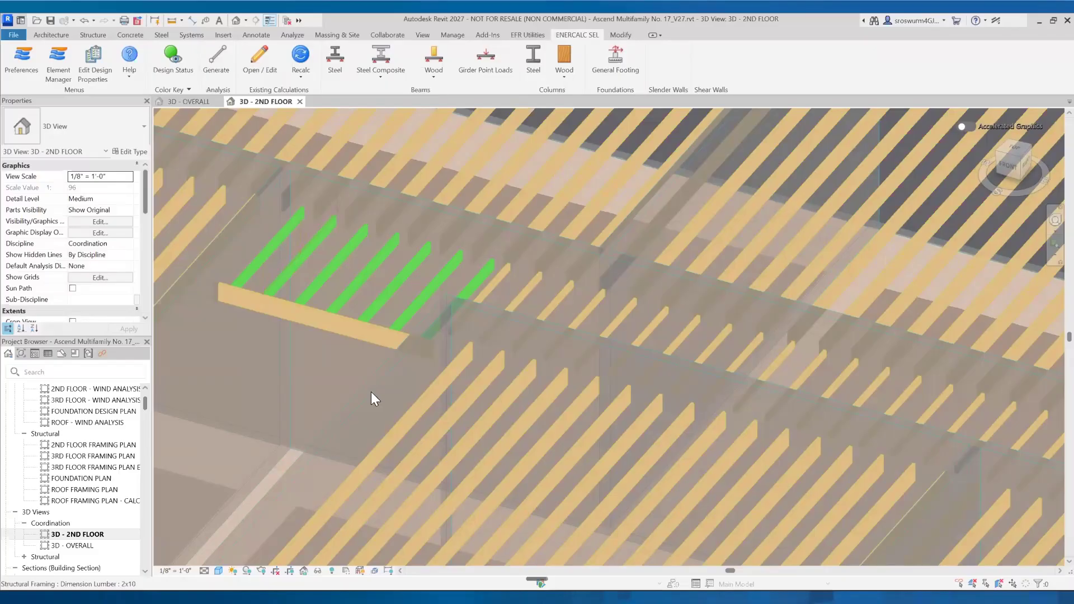
left_click(58, 62)
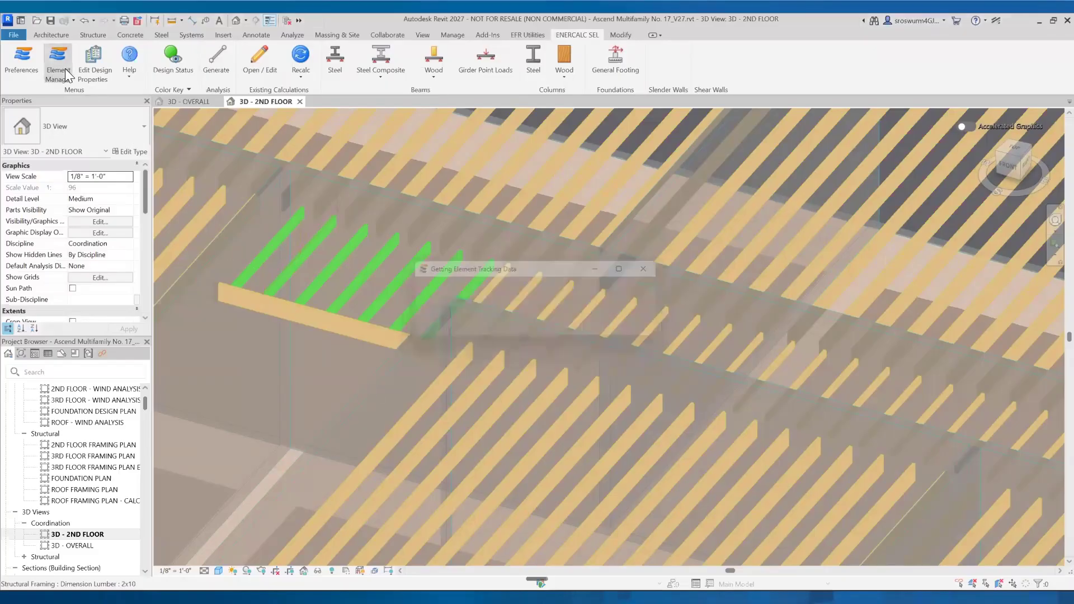
left_click_drag(371, 67, 585, 101)
left_click(607, 169)
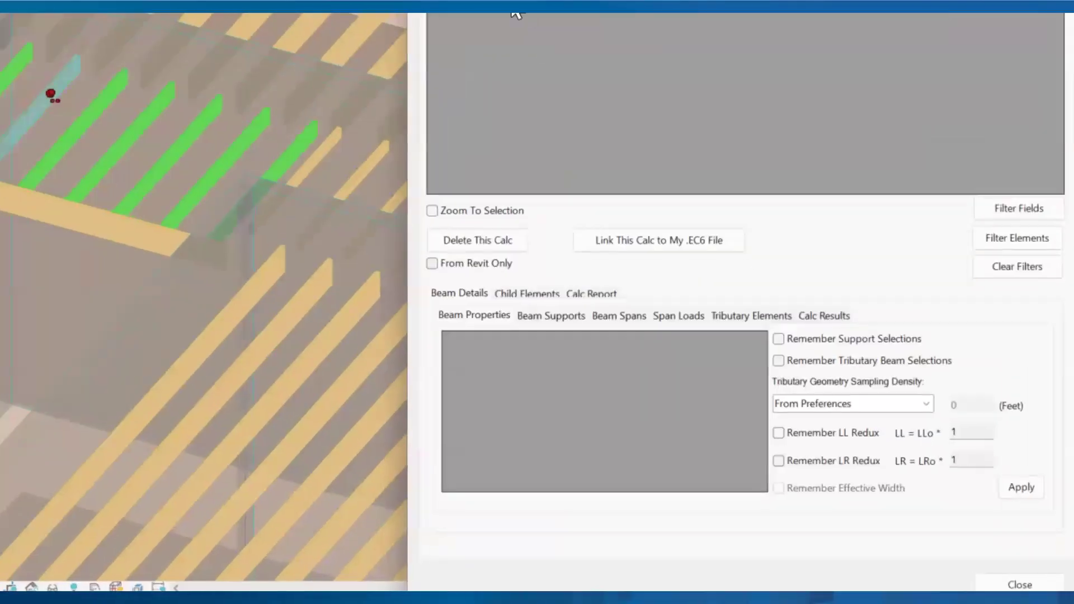
left_click(550, 293)
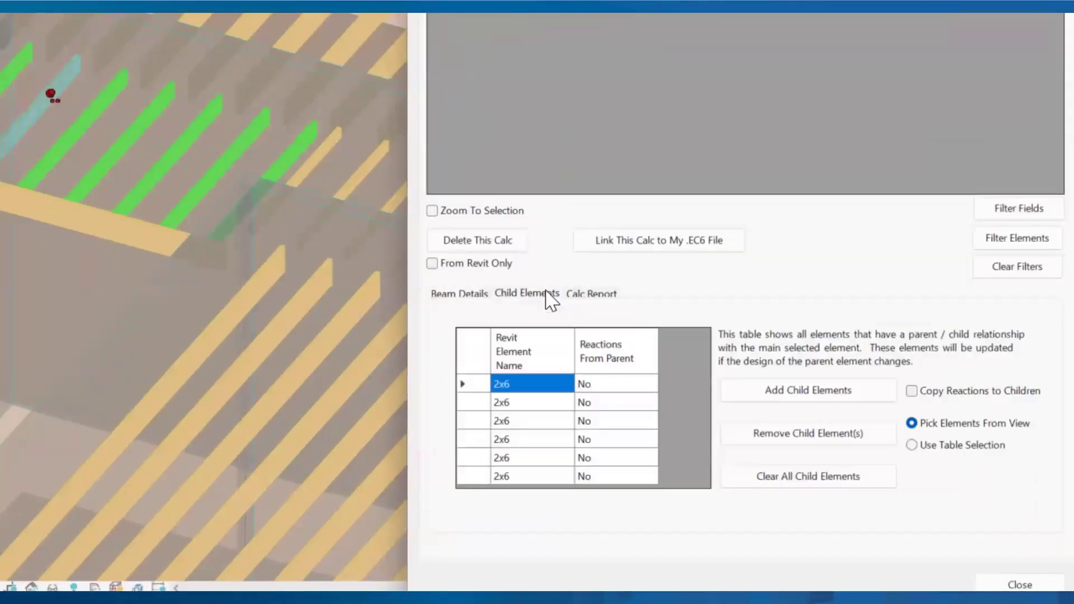
left_click(774, 481)
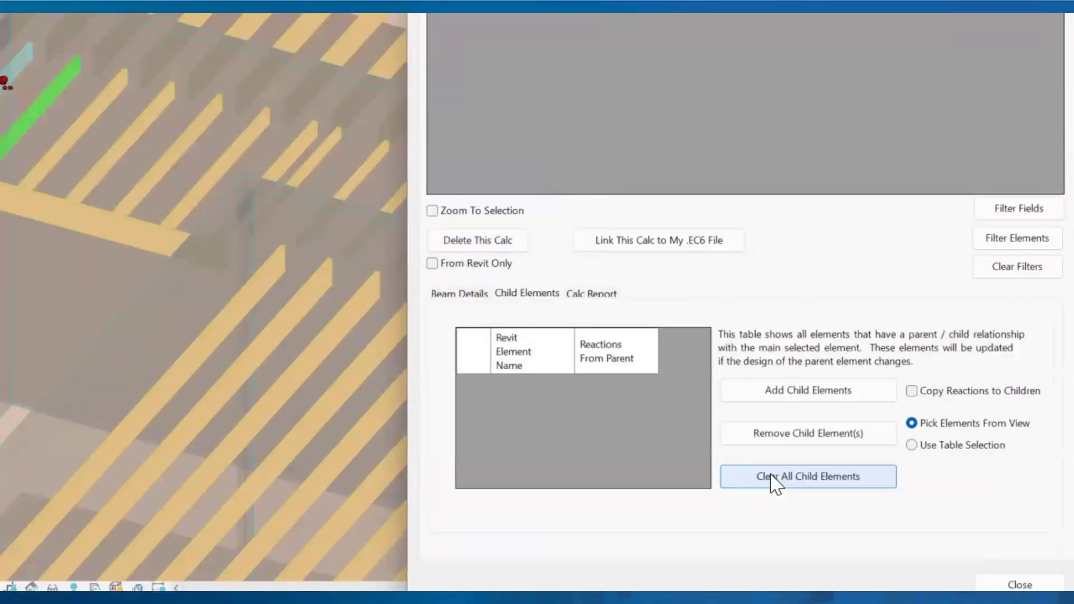
- Enable copying reactions to children and add the six other corridor joists as the designed joist's child elements, picked from the view
left_click(937, 395)
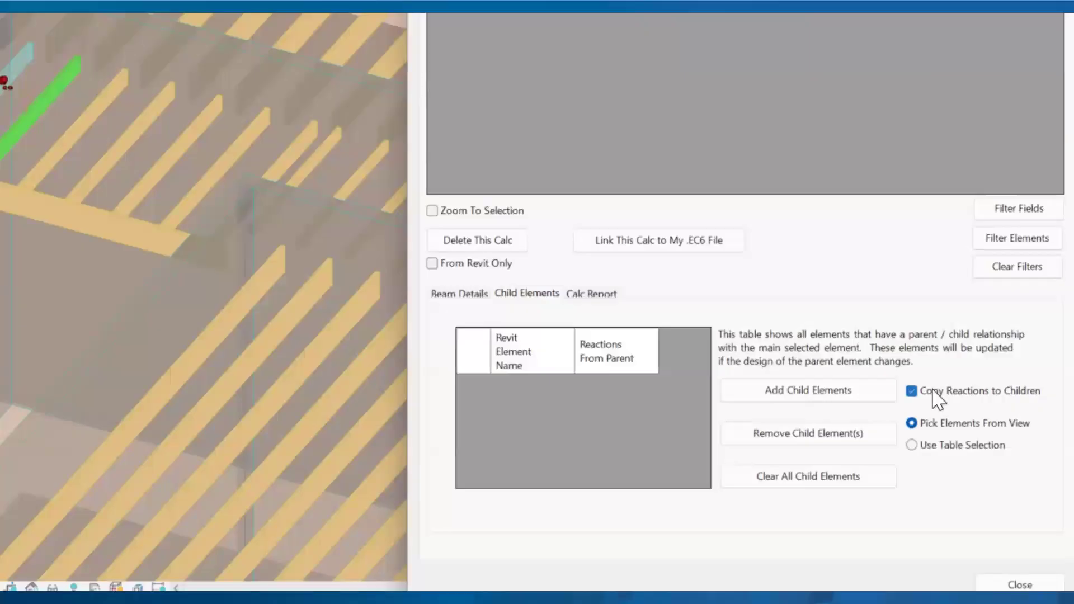
left_click(872, 395)
left_click(1, 128)
left_click(61, 141)
left_click(113, 155)
left_click(164, 165)
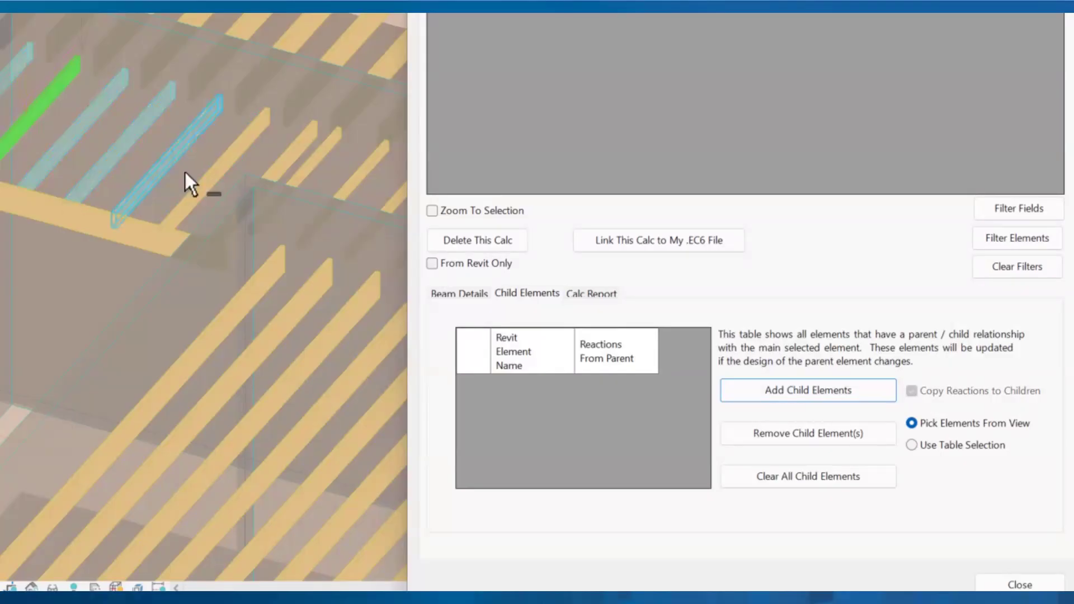
left_click(217, 177)
left_click(270, 167)
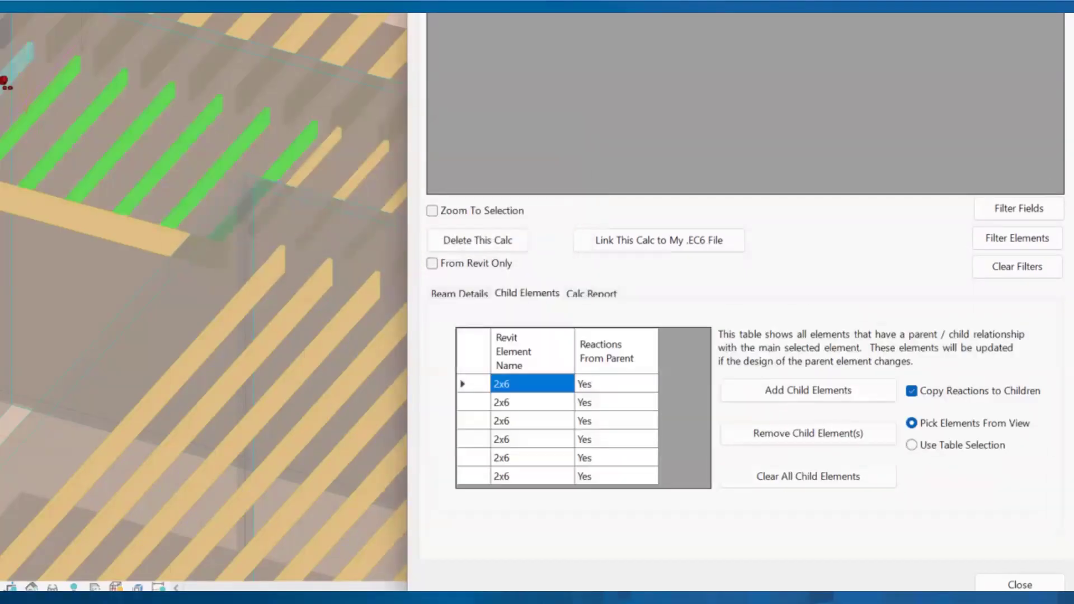
- Check in the child element table that the joists take reactions from the parent, and close the Element Manager
left_click(628, 386)
left_click(622, 423)
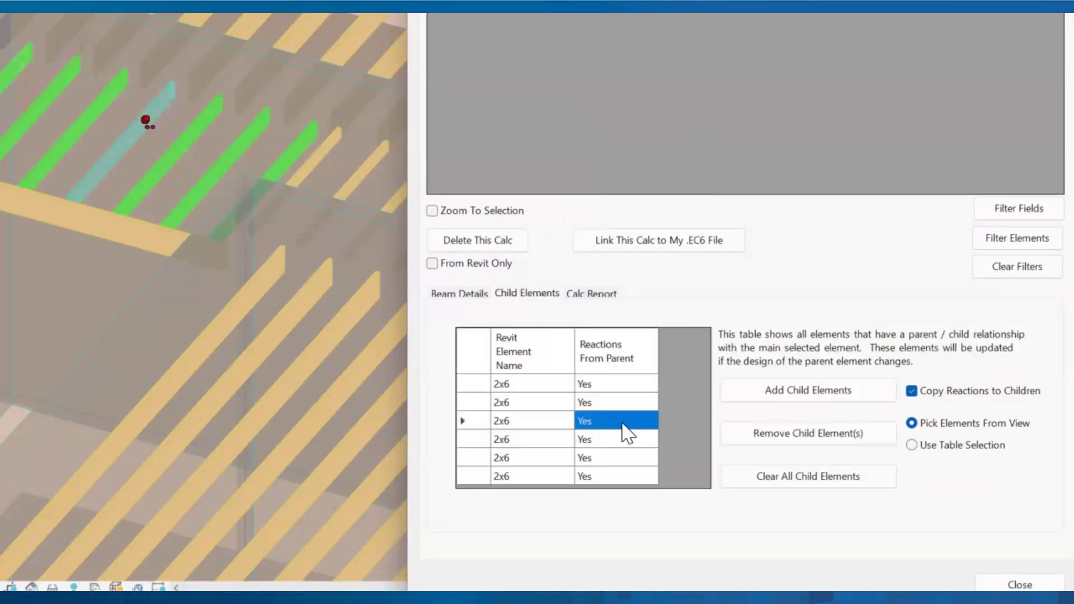
left_click(620, 442)
left_click(618, 473)
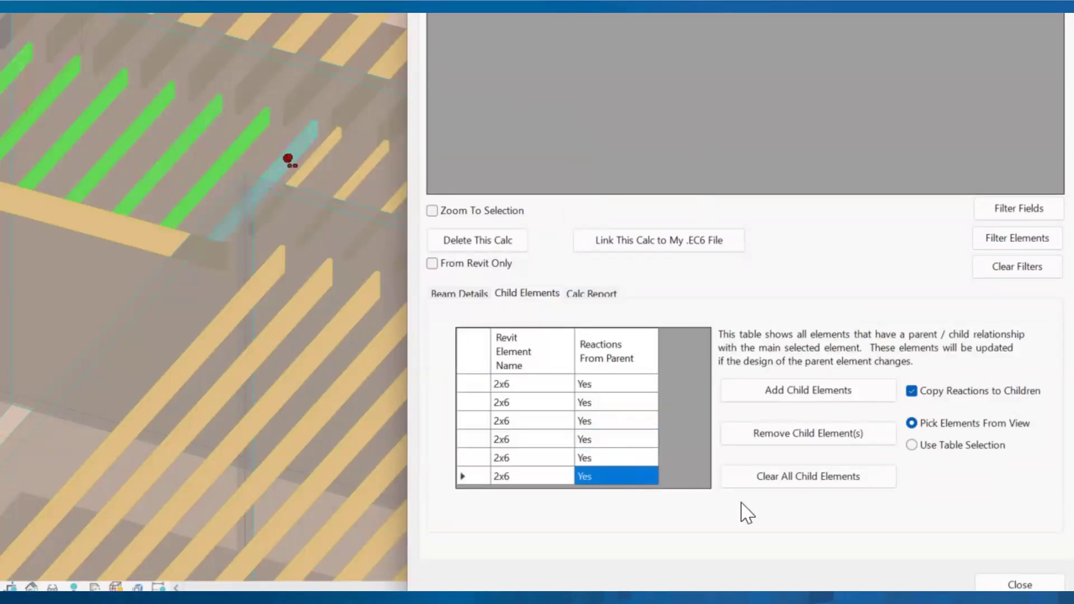
left_click(1018, 584)
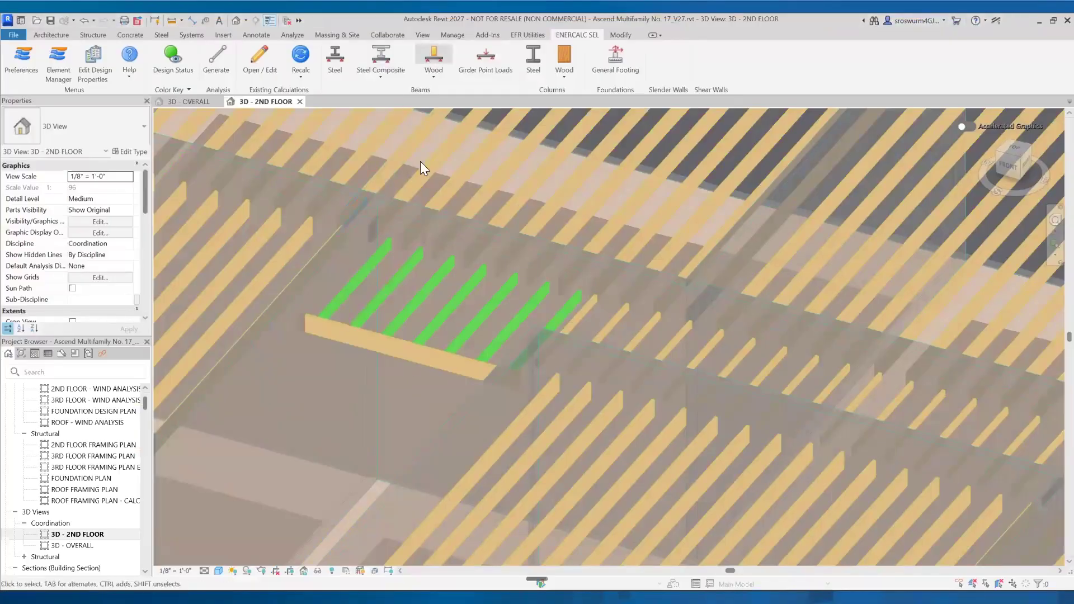
- Start a wood beam design for the corridor bay's header beam, confirming its supports and tributary joists again
left_click(384, 356)
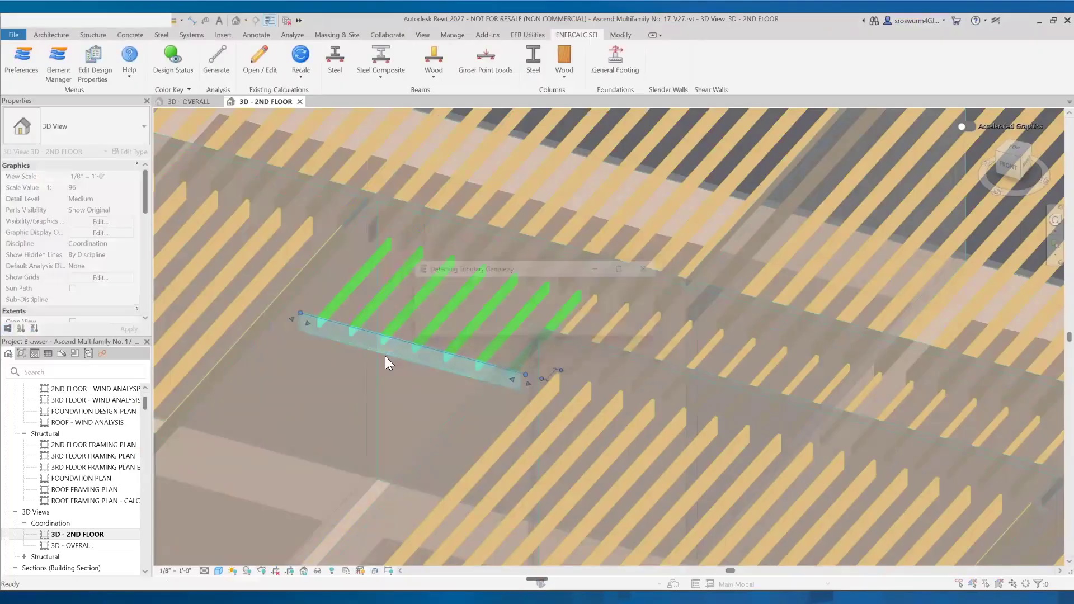
left_click(689, 518)
left_click(689, 517)
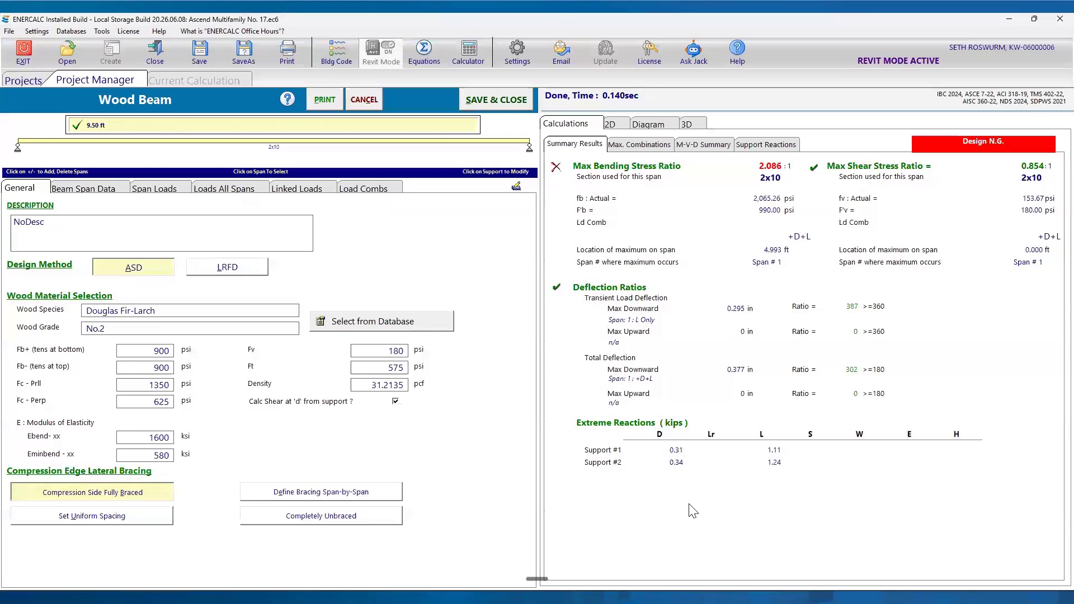
- Examine the header beam's 2D load sketch, moment diagram and summary results with the joist reactions applied
left_click(612, 125)
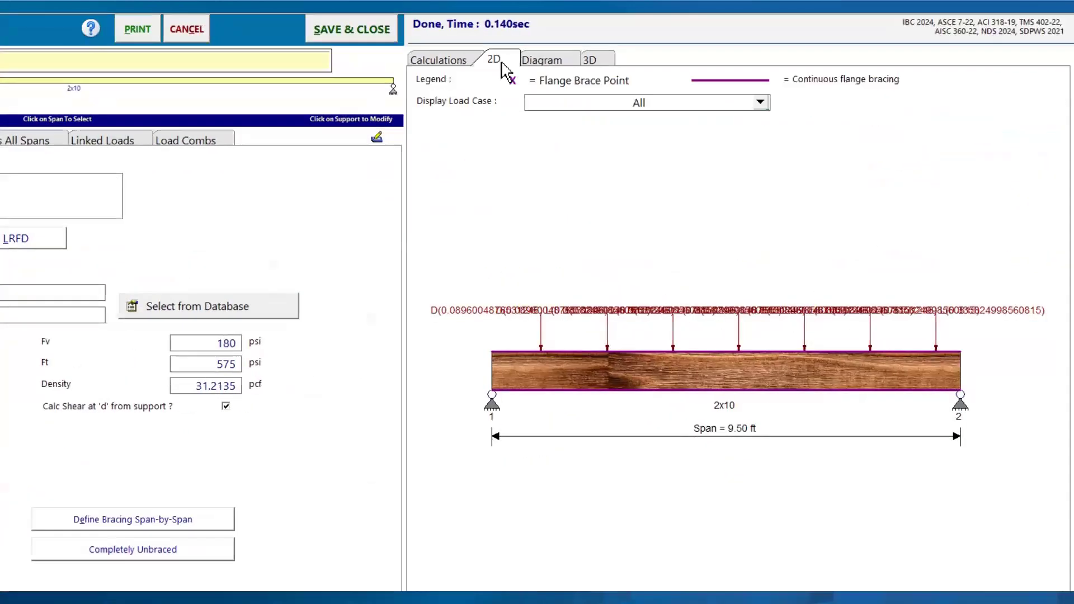
left_click(540, 63)
left_click(504, 63)
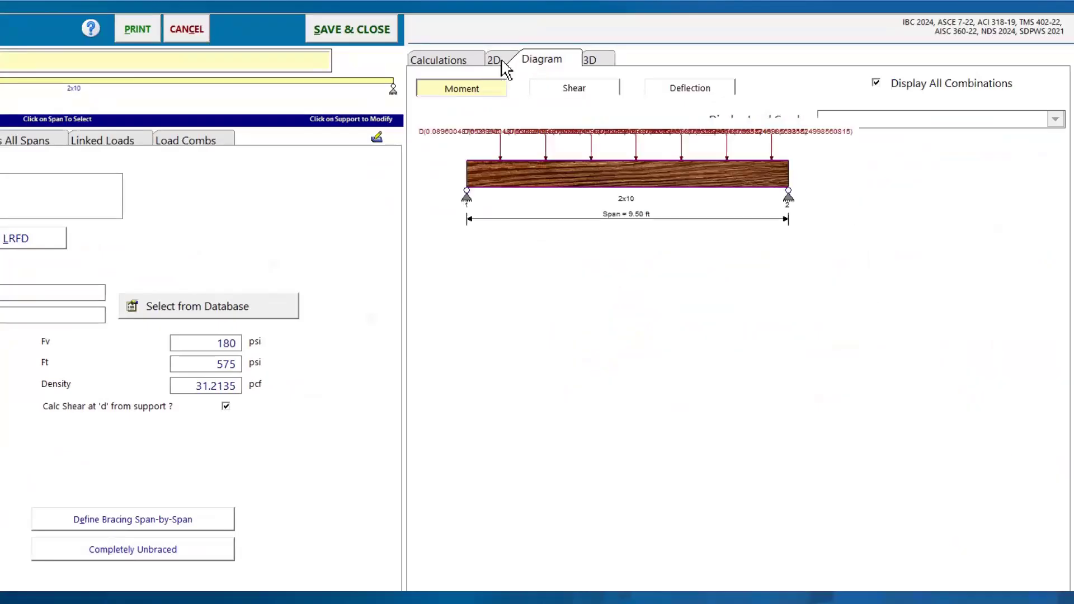
left_click(459, 64)
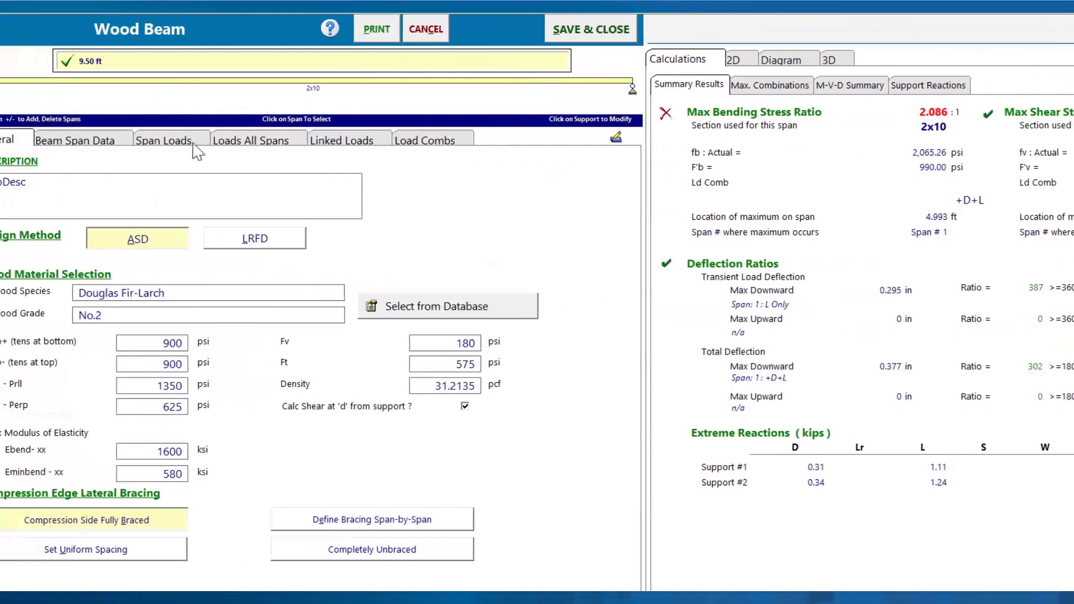
- Inspect the linked point loads on the header beam's span, checking their magnitudes and locations
left_click(193, 139)
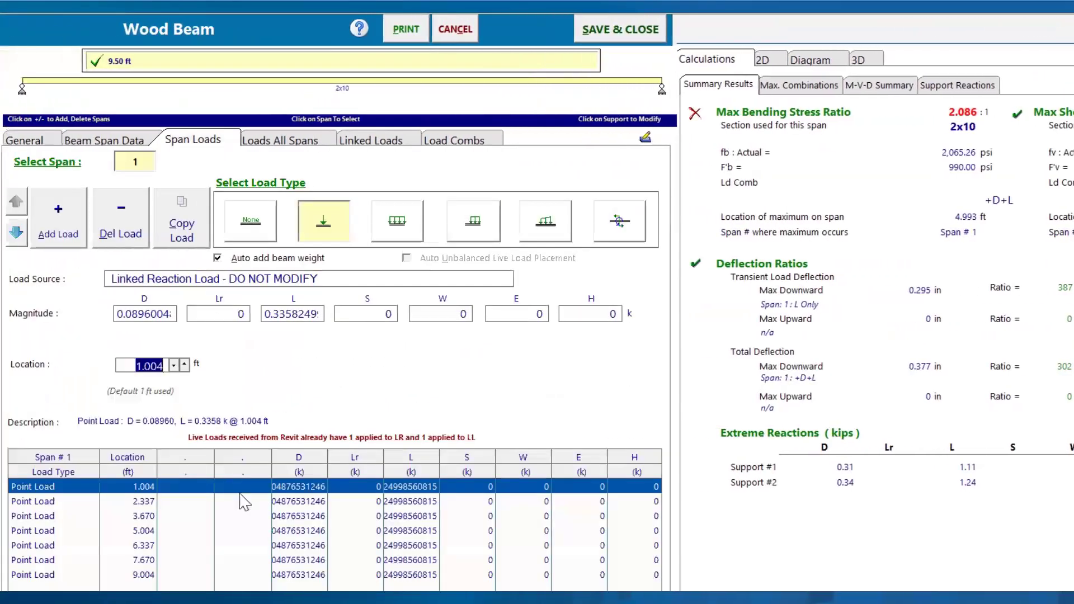
left_click(291, 499)
left_click(293, 517)
left_click(294, 531)
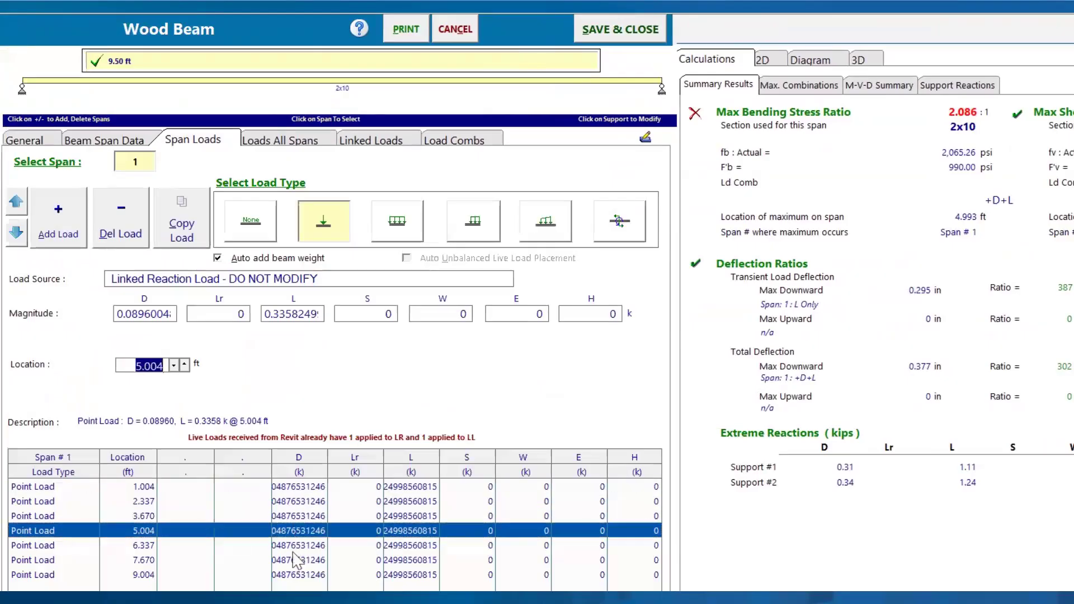
left_click(294, 546)
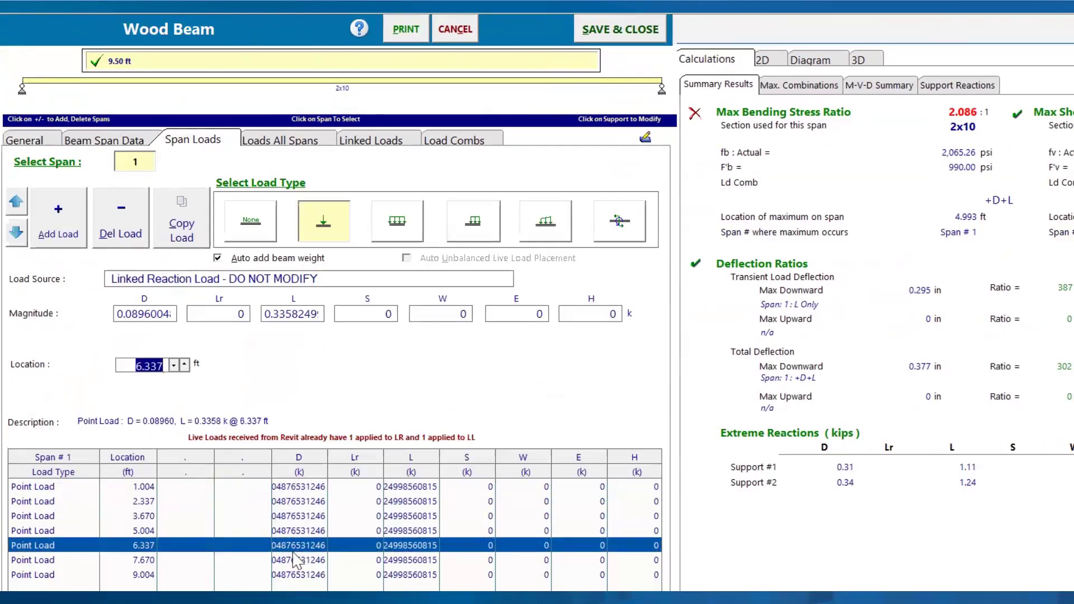
- Try a 2-2x10 section for the header beam, change it to 2-2x12, and save and close the calculation
left_click(141, 147)
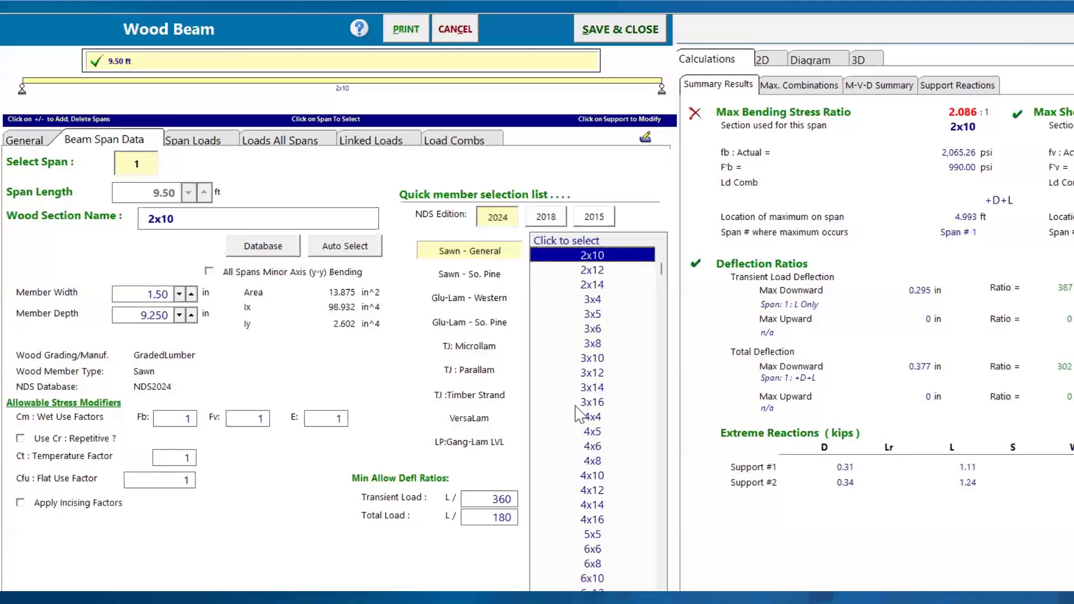
scroll(582, 414, "down", 13)
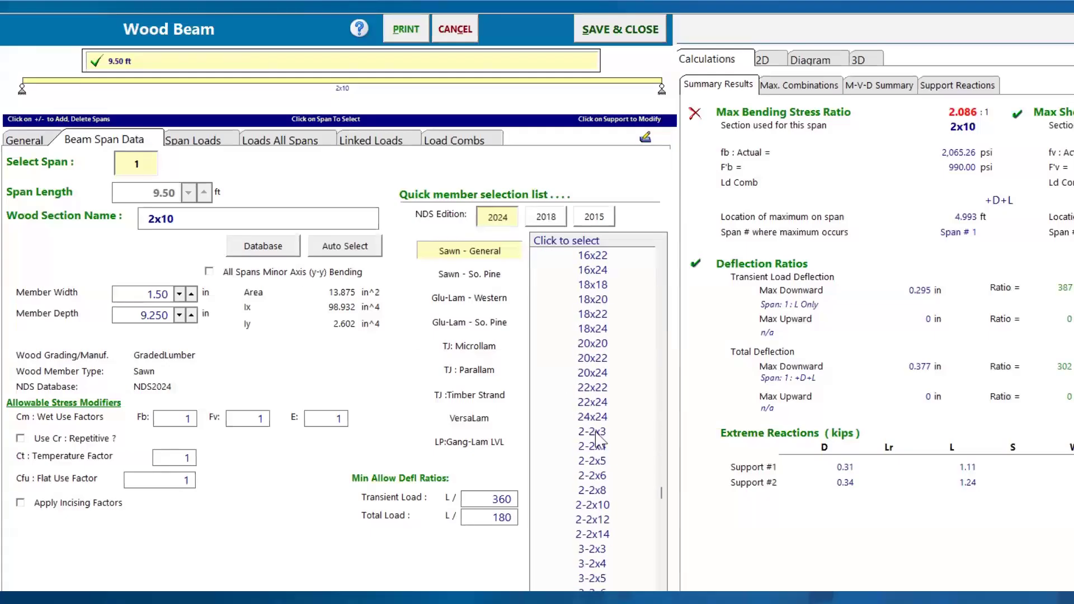
left_click(610, 508)
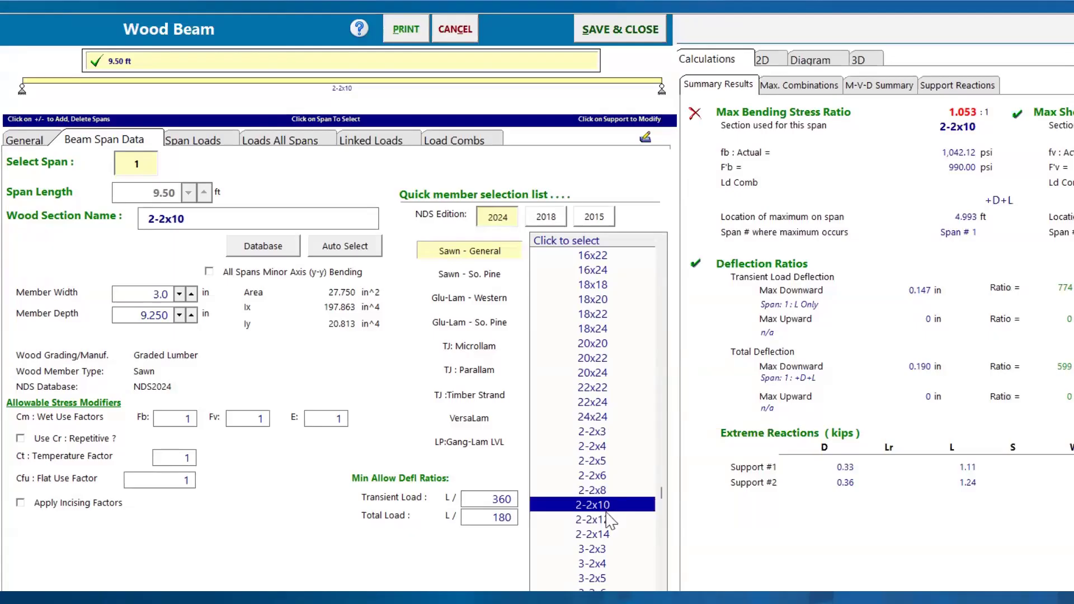
left_click(605, 518)
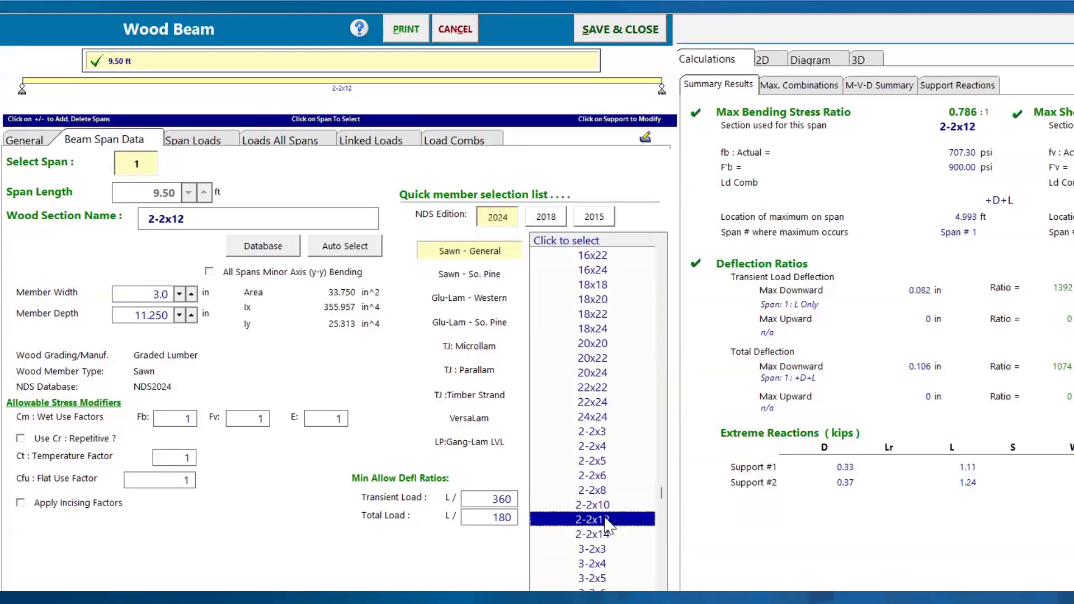
left_click(626, 42)
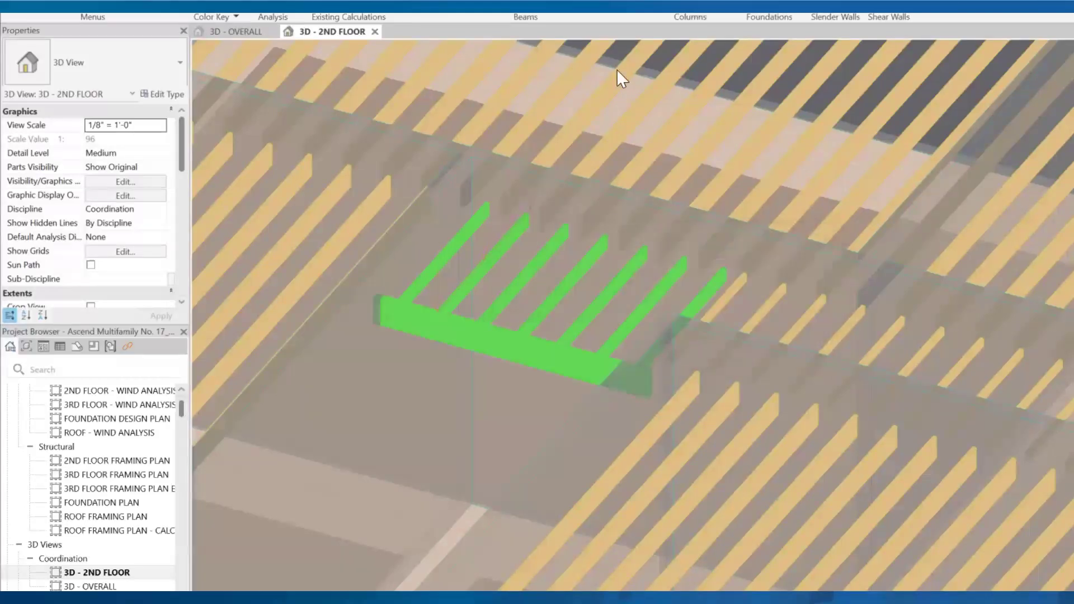
left_click(508, 337)
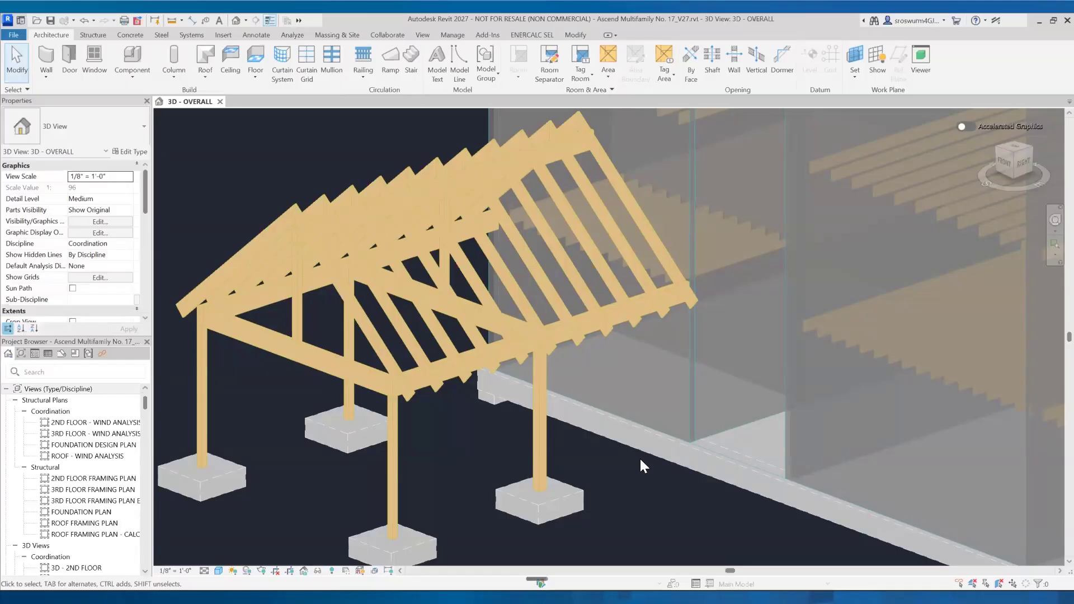
- Start a wood beam design for the porch roof's 6x16 eave beam, confirming supports and the 11 tributary rafters, and view its 2D sketch
left_click(559, 327)
middle_click_drag(569, 386, 564, 425, "shift")
left_click(532, 34)
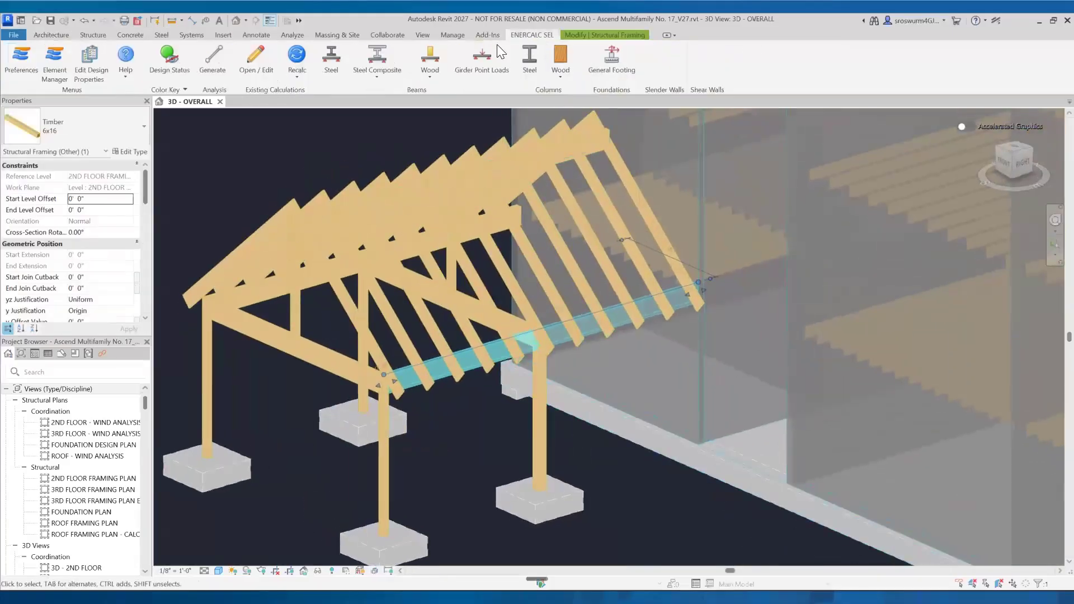
left_click(434, 62)
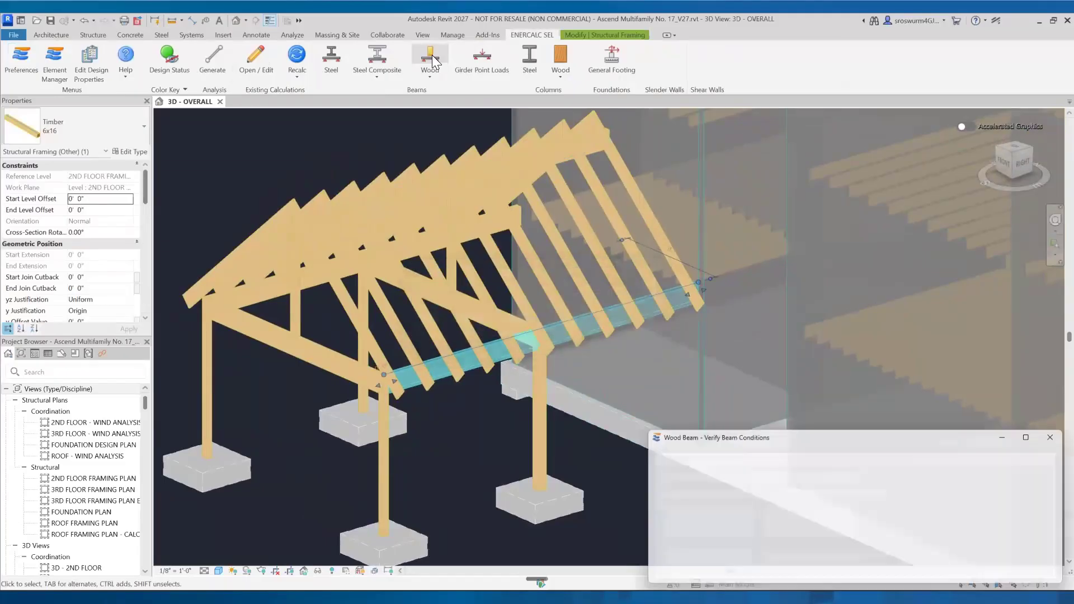
mouse_move(548, 438)
middle_mouse_down("shift")
mouse_move(541, 446)
mouse_move(519, 418)
mouse_move(537, 430)
middle_mouse_up("shift")
left_click(718, 524)
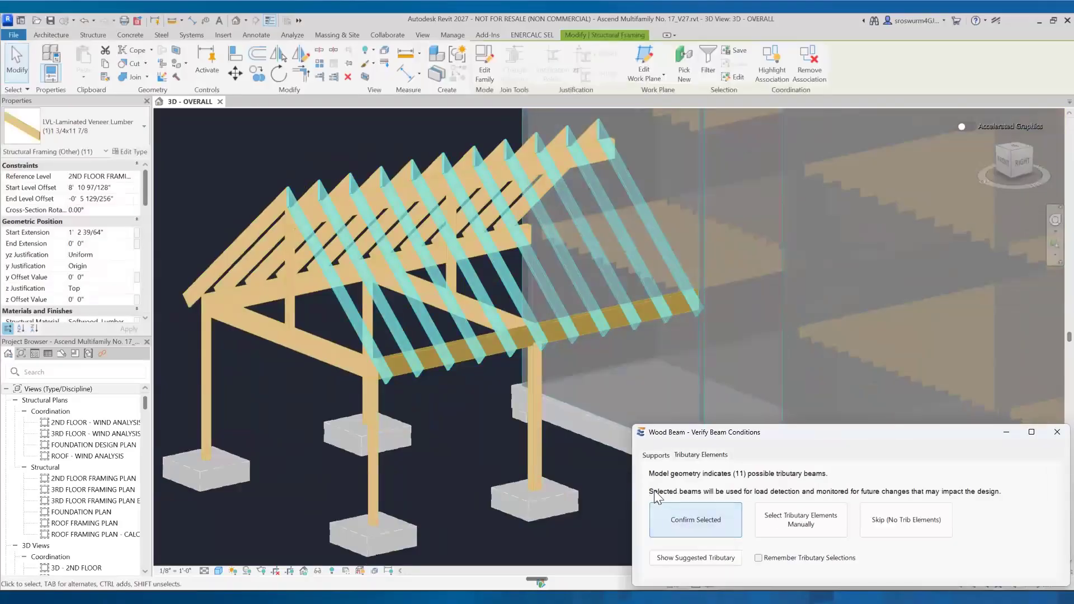
middle_click_drag(461, 353, 480, 404, "shift")
left_click(702, 521)
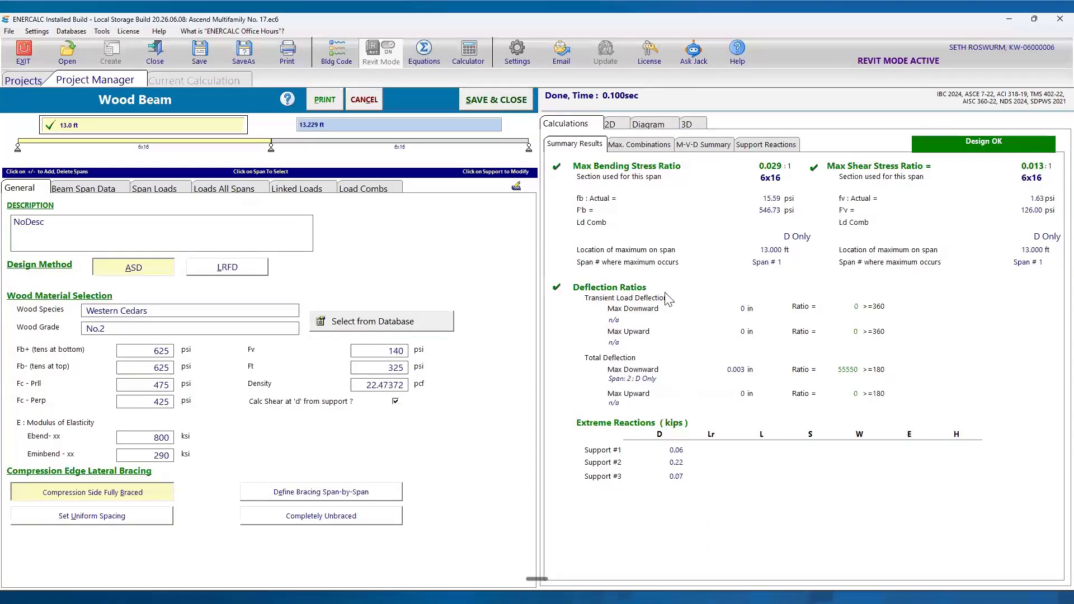
left_click(615, 126)
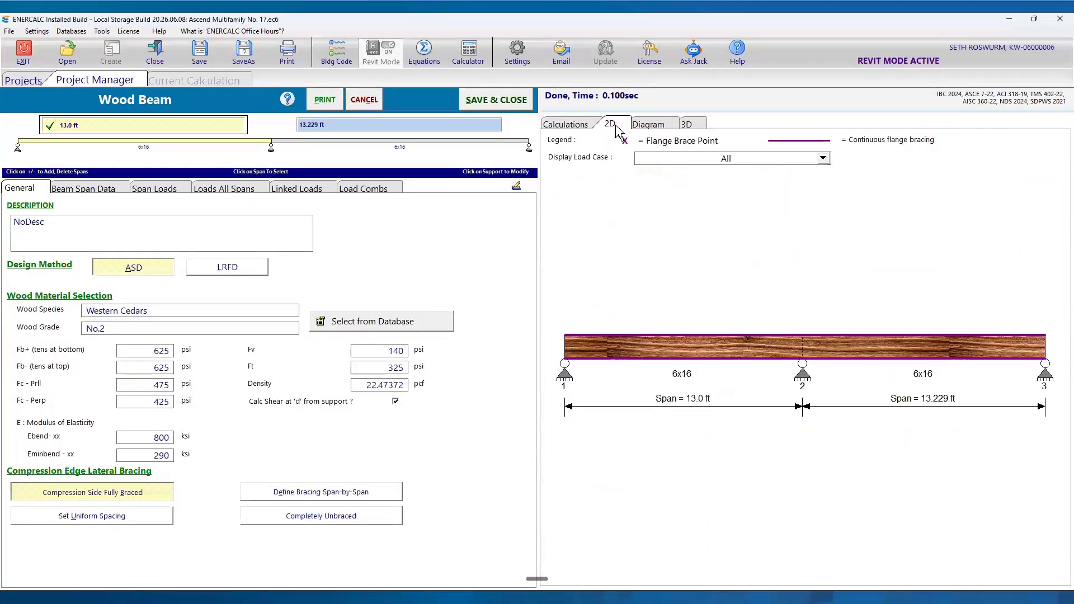
- Cancel the unloaded beam calculation and start girder point loads for the 6x16 eave beam, confirming its supports and 11 tributary rafters
left_click(363, 104)
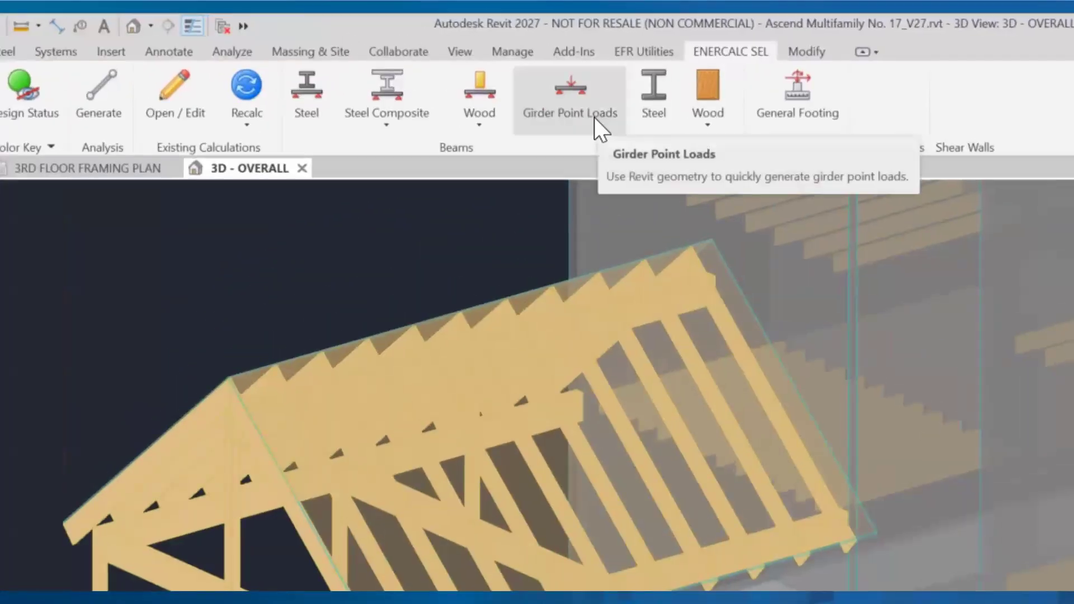
left_click(594, 116)
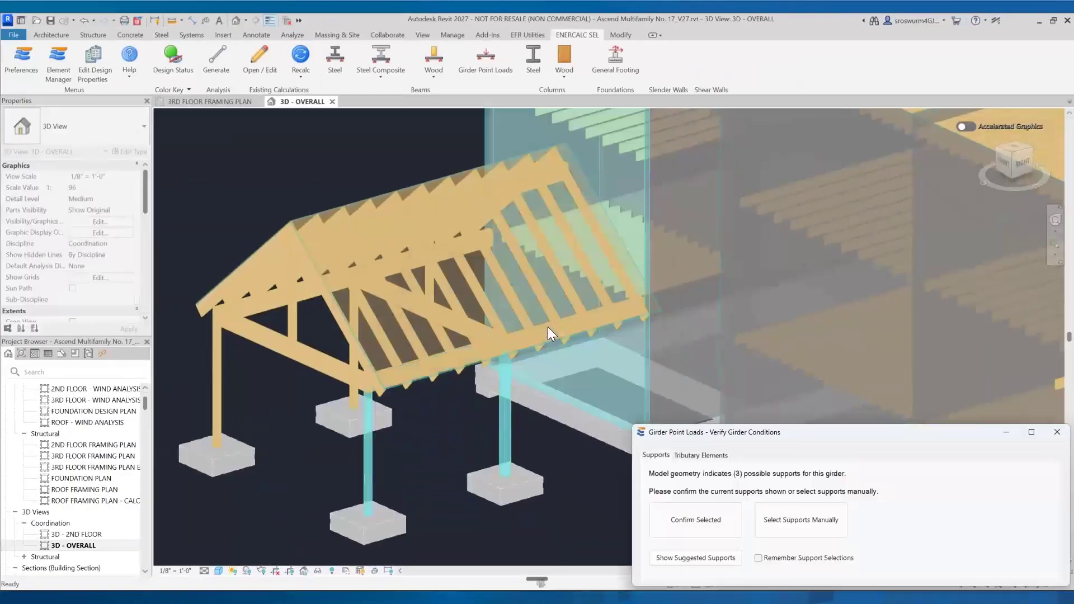
left_click(703, 528)
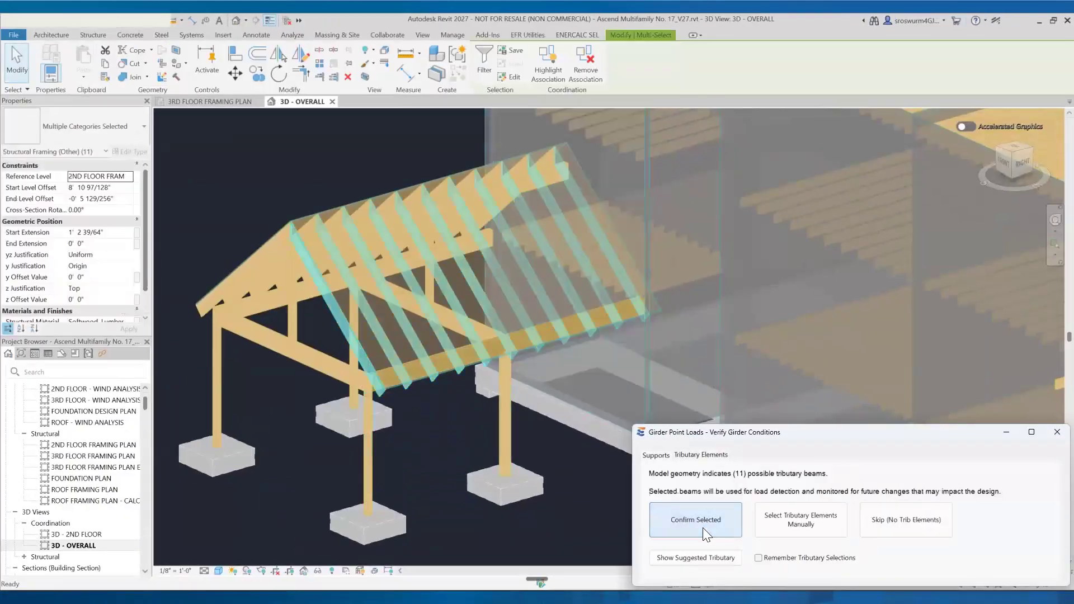
left_click(703, 528)
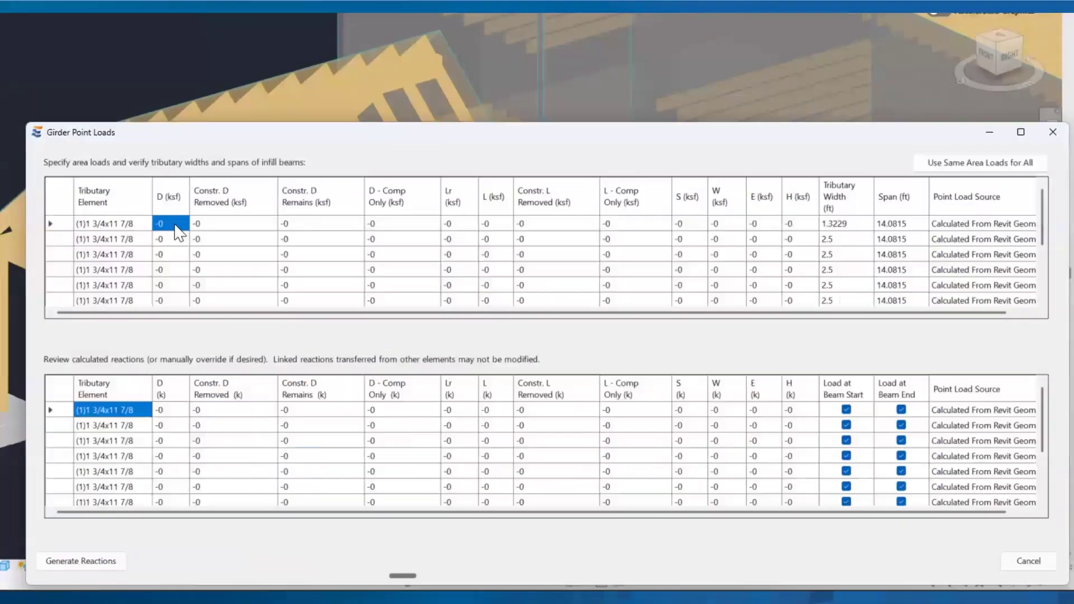
- Apply area loads of D 0.02, Lr 0.02 and S 0.032 ksf to all tributary rafters and generate their reactions on the eave beam
type("0.02")
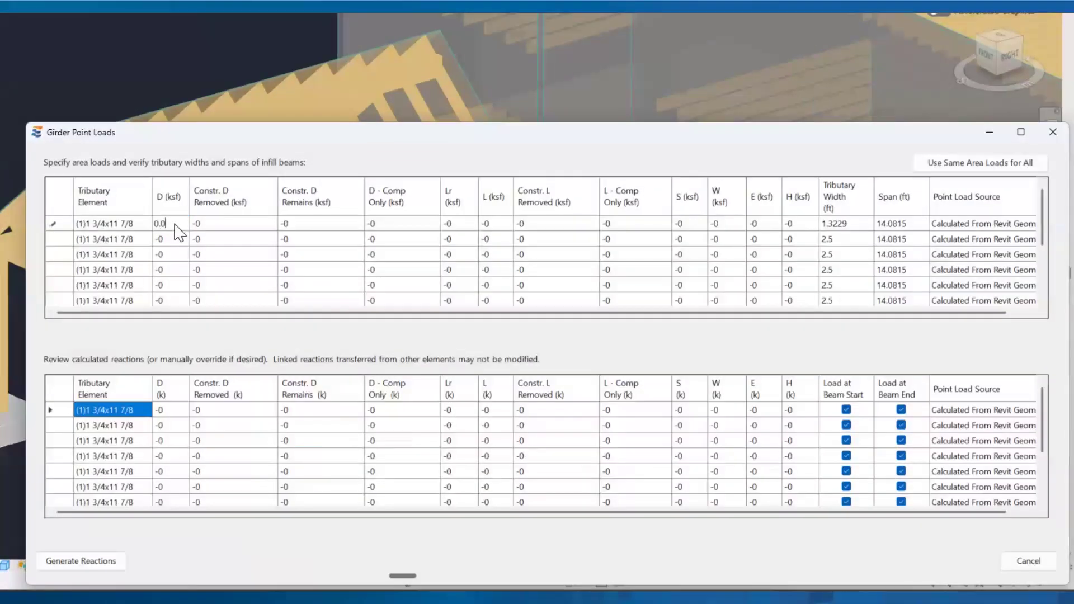
left_click(456, 224)
left_click(391, 237)
type("0.02")
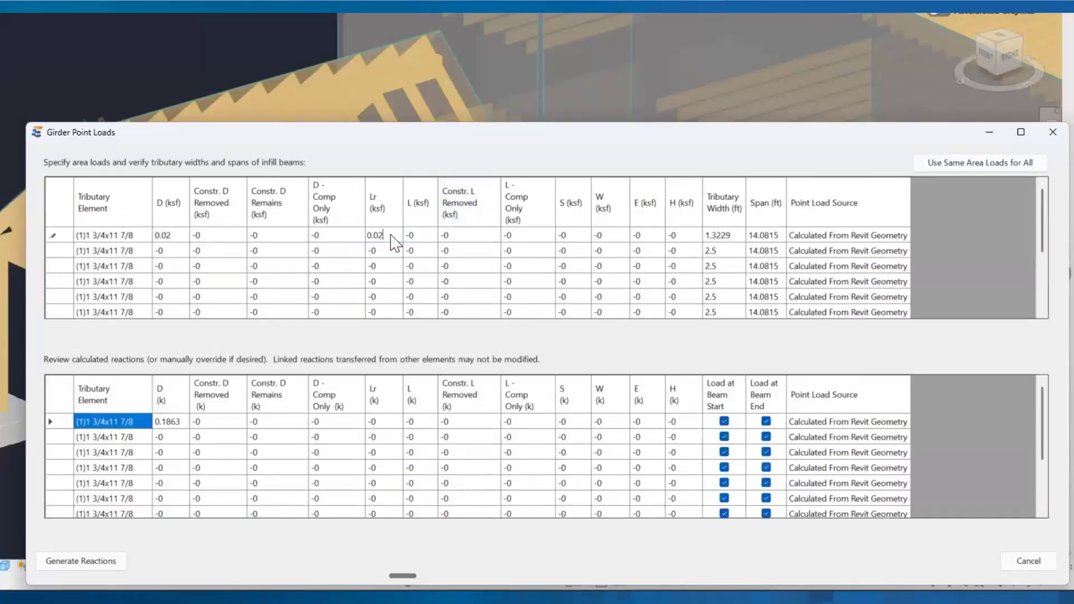
left_click(571, 237)
type("0.032")
left_click(617, 241)
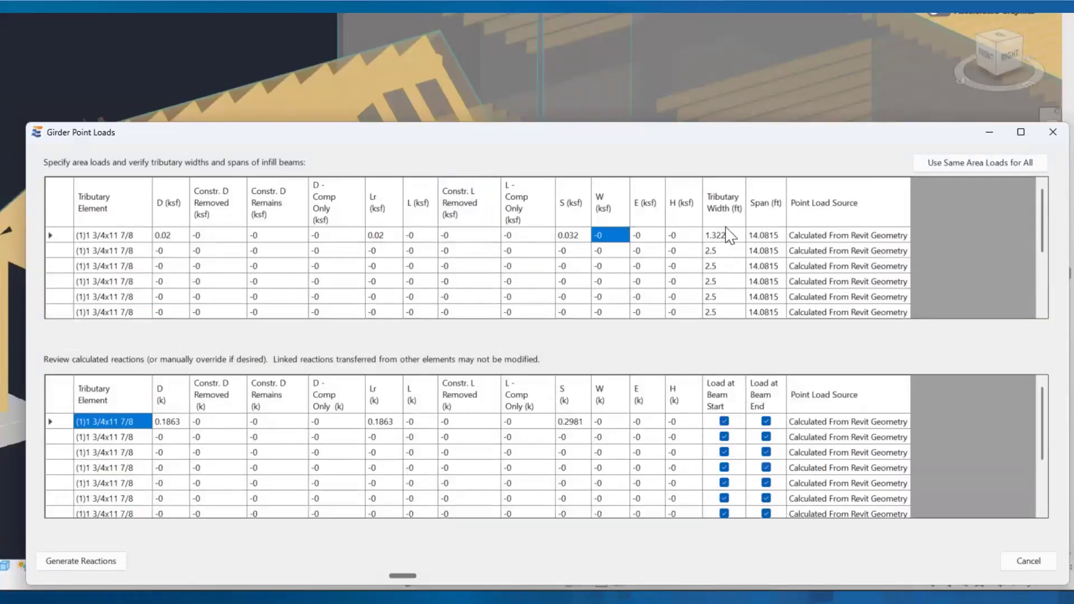
left_click(928, 164)
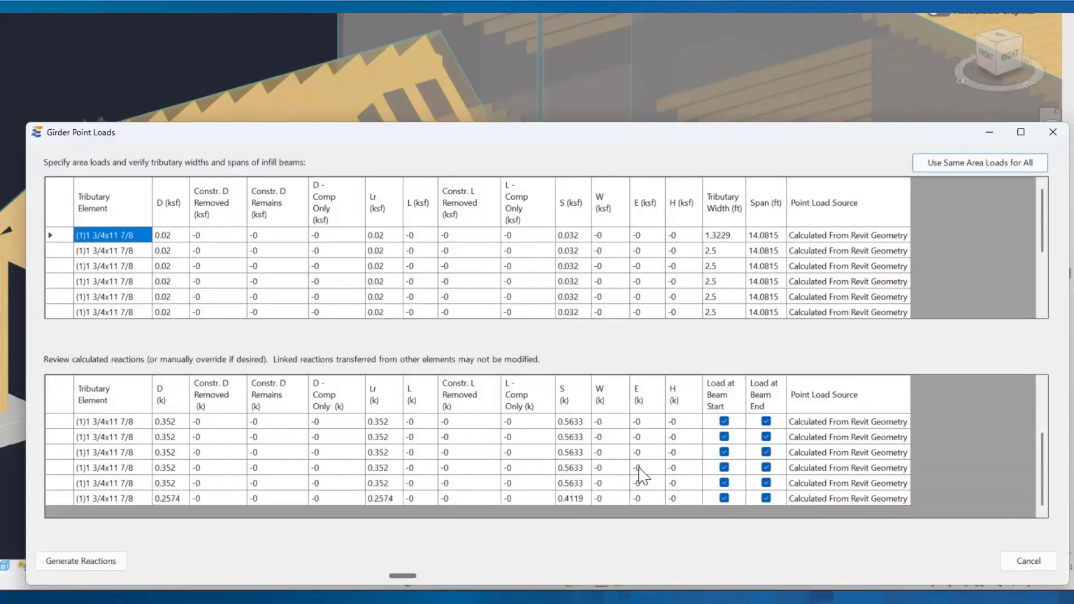
left_click(58, 560)
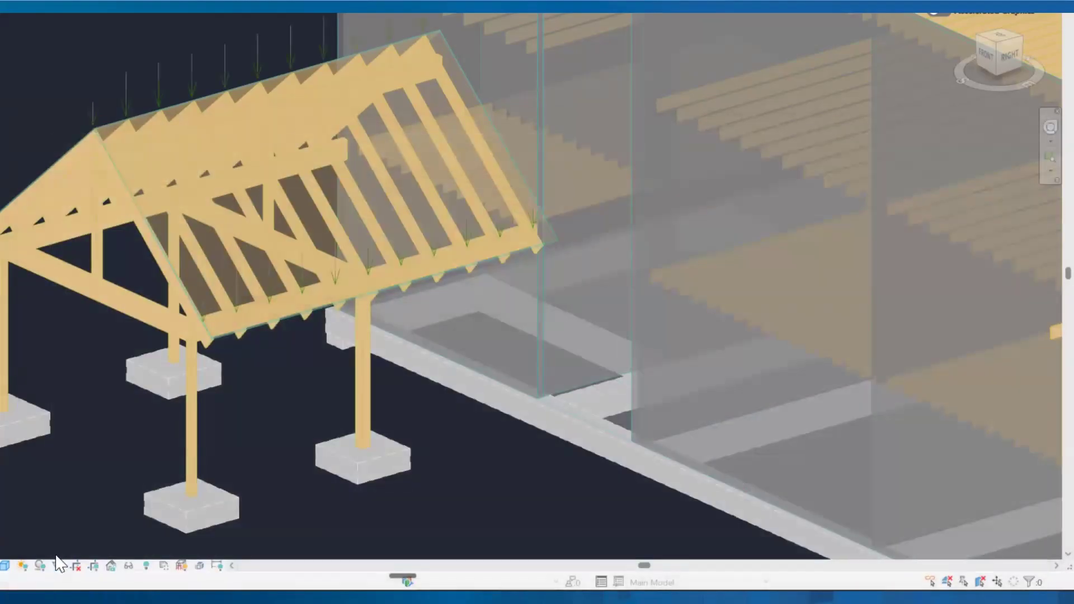
mouse_move(319, 352)
middle_mouse_down("shift")
mouse_move(402, 352)
mouse_move(527, 305)
mouse_move(342, 347)
mouse_move(311, 372)
middle_mouse_up("shift")
key("Escape")
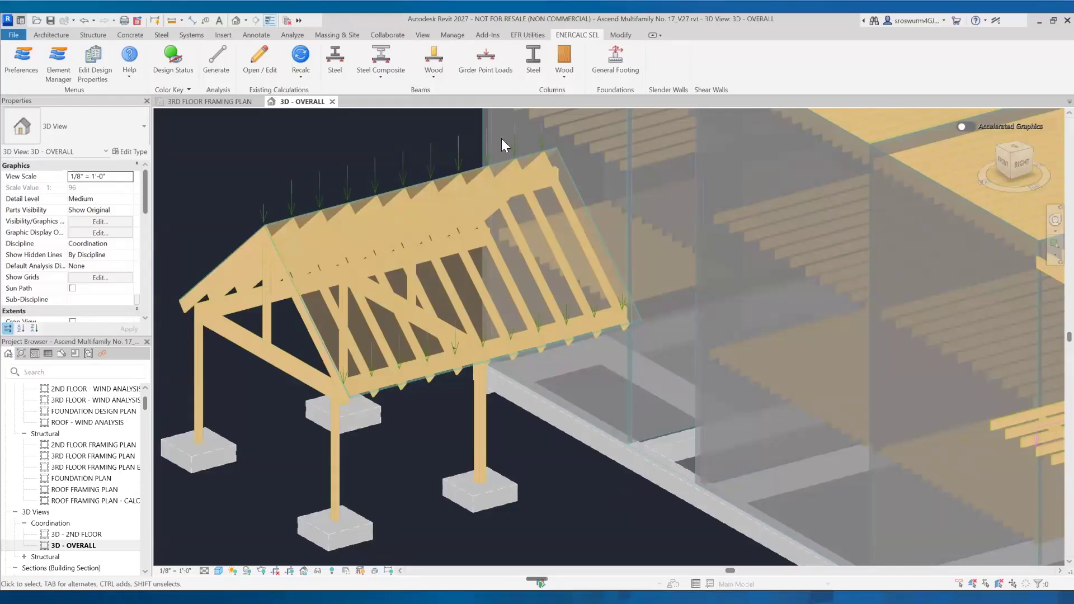
- Start a wood beam design for the loaded eave beam, confirming the suggested supports, tributary elements and roof live load reduction
left_click(435, 54)
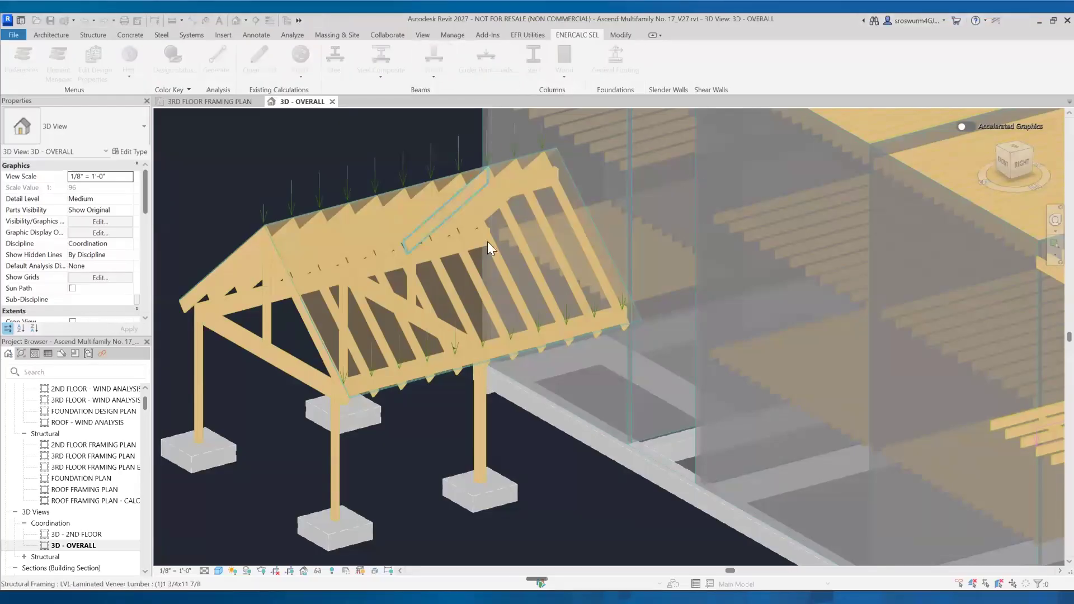
left_click(501, 353)
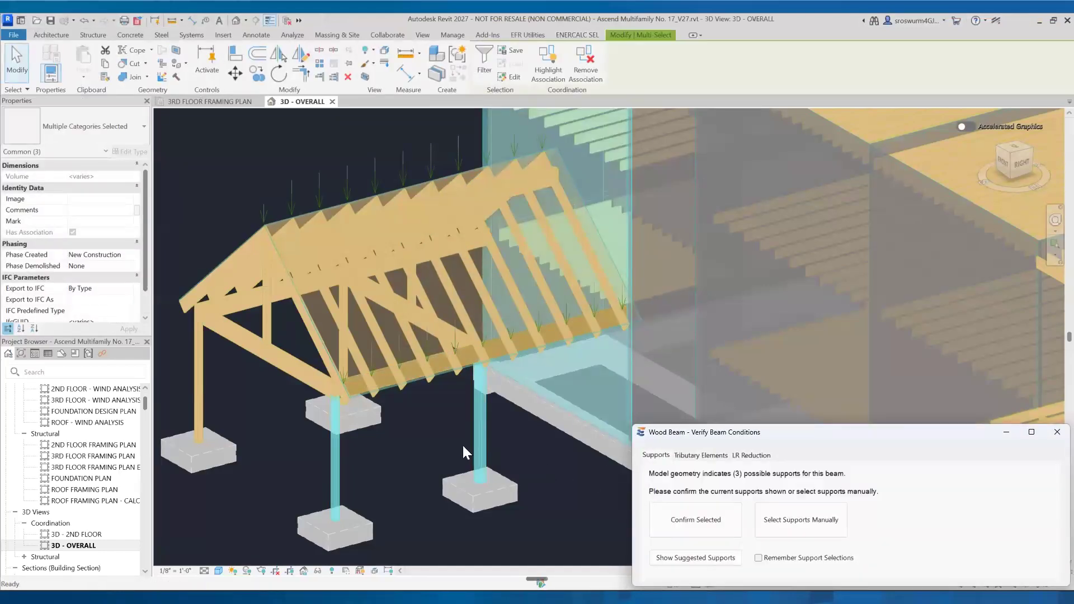
left_click(689, 514)
left_click(689, 514)
left_click(689, 519)
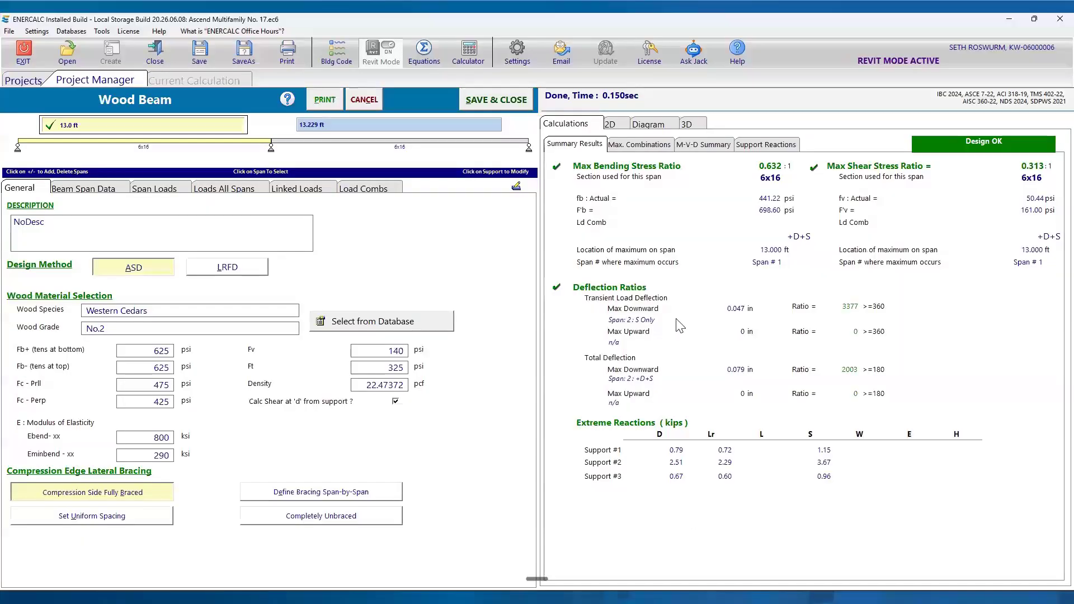
- Review the eave beam's 2D load sketch, moment diagram and summary results, and save and close the calculation
left_click(614, 125)
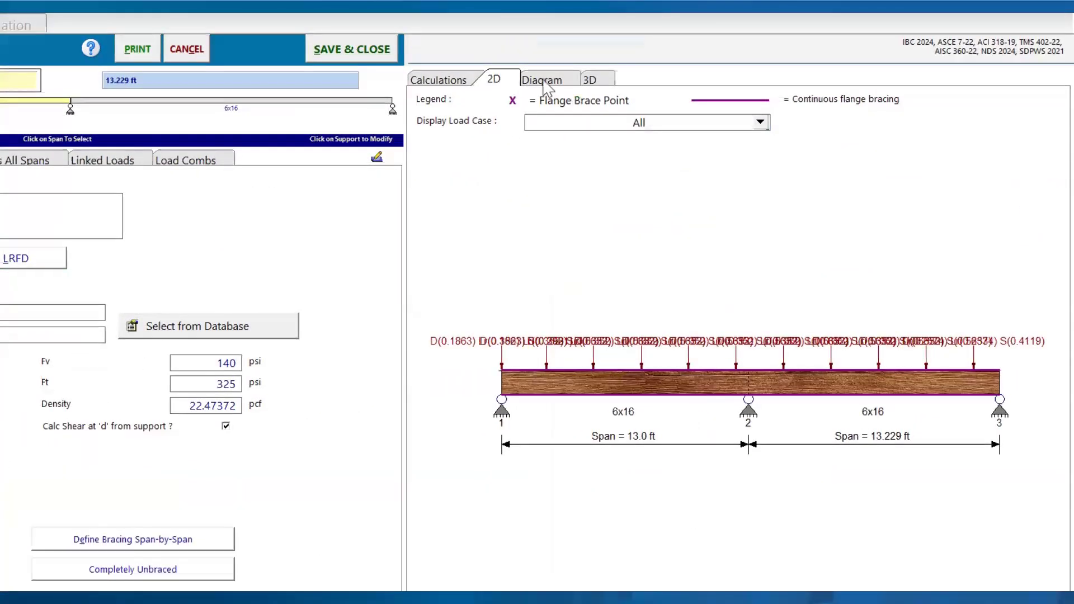
left_click(541, 83)
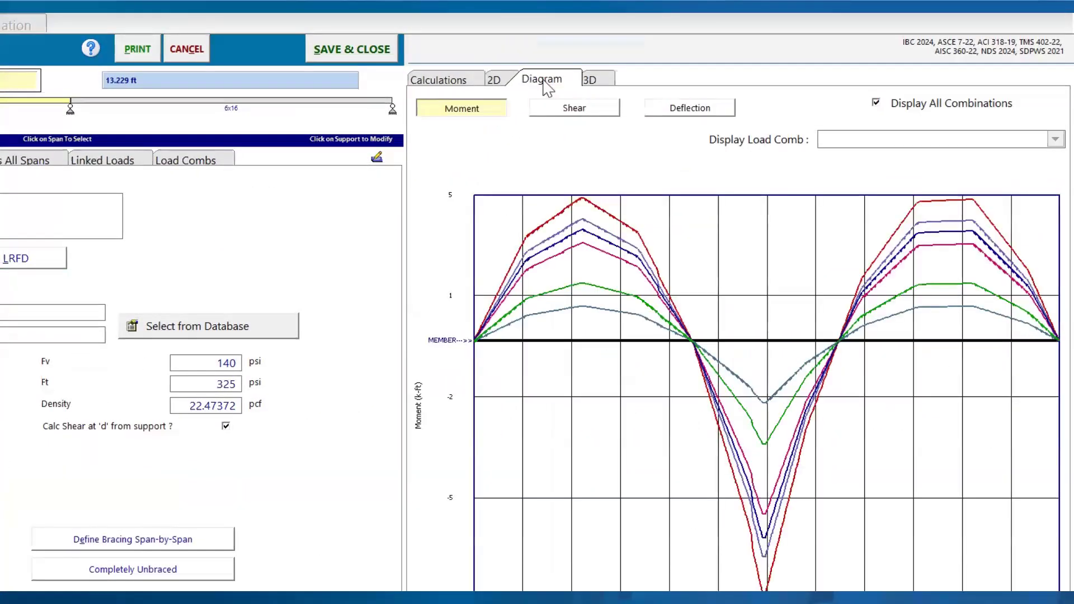
left_click(473, 83)
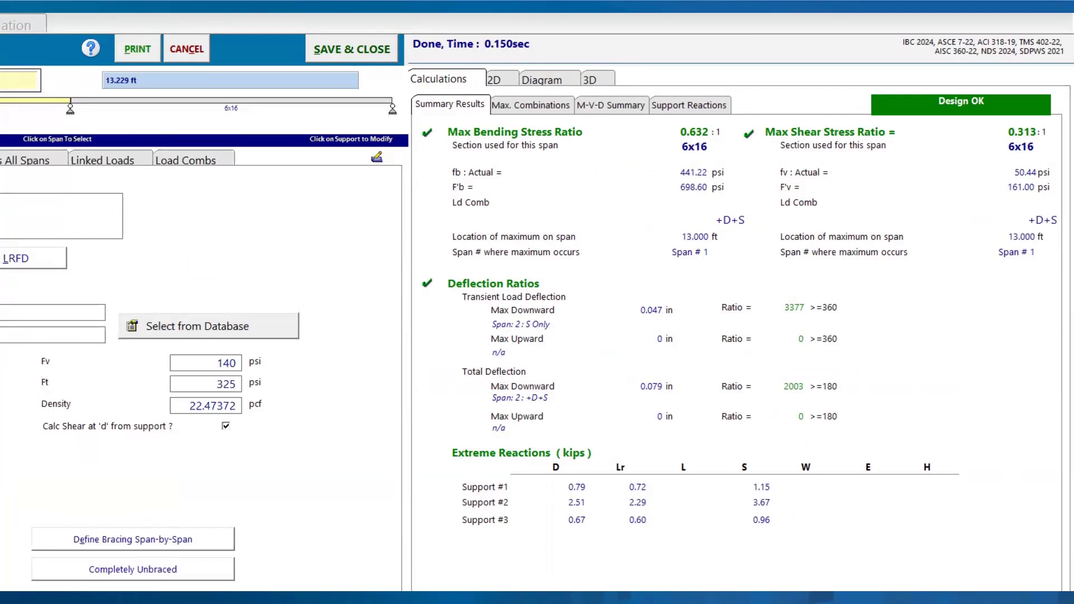
left_click(382, 58)
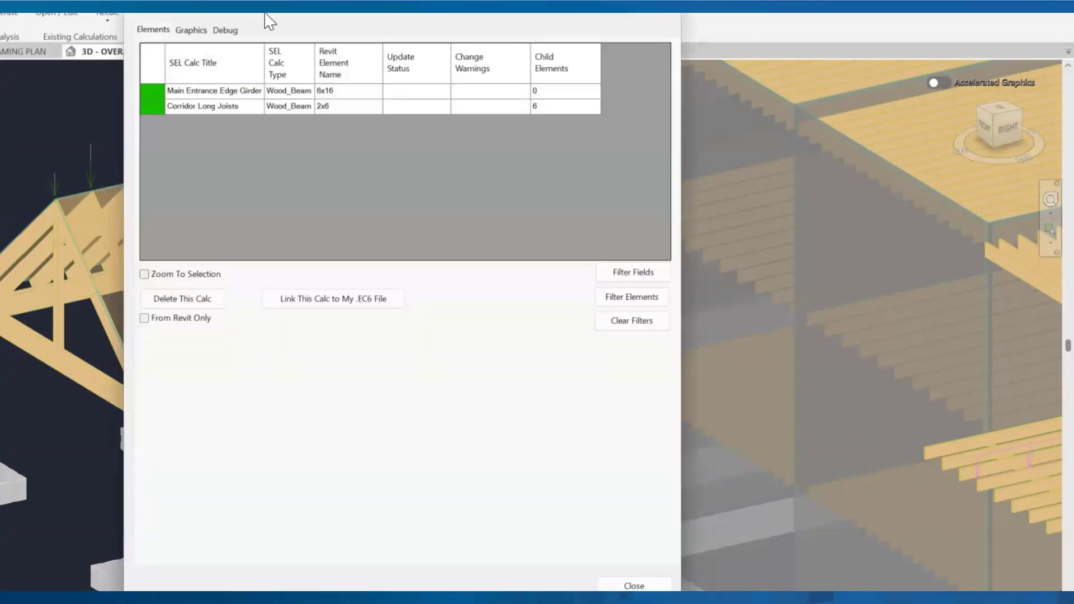
- Inspect the calculation report of the Main Entrance Edge Girder in the element manager
left_click_drag(276, 1, 632, 33)
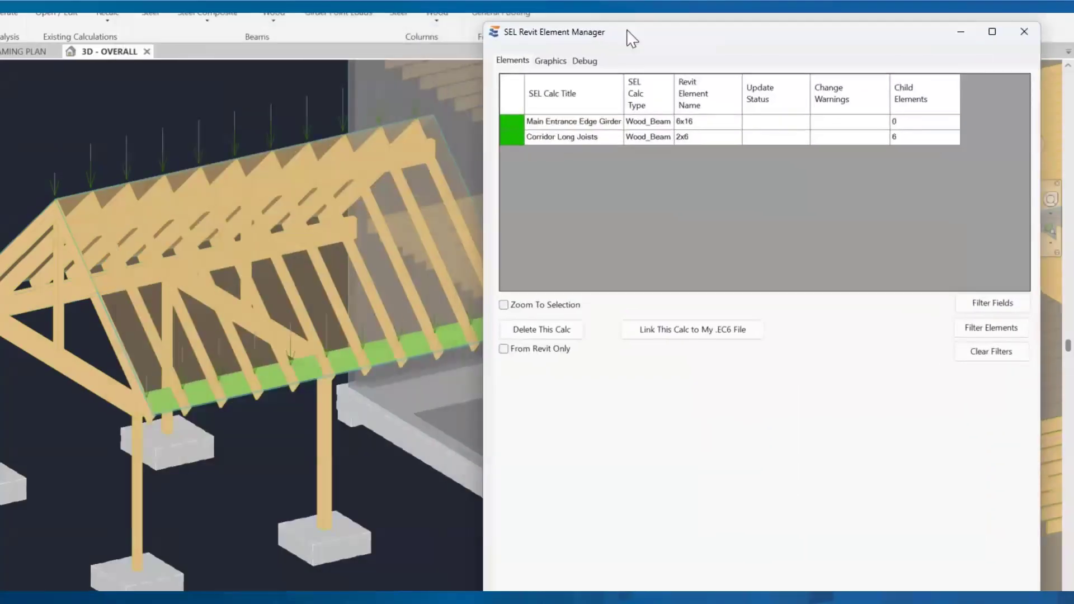
left_click(593, 120)
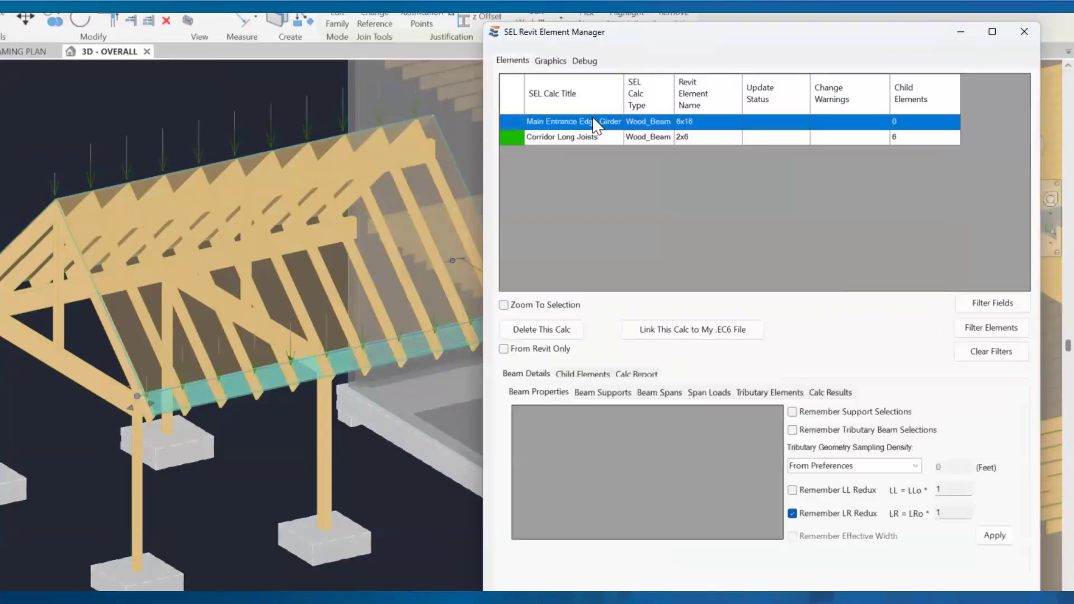
left_click(631, 375)
left_click(607, 431)
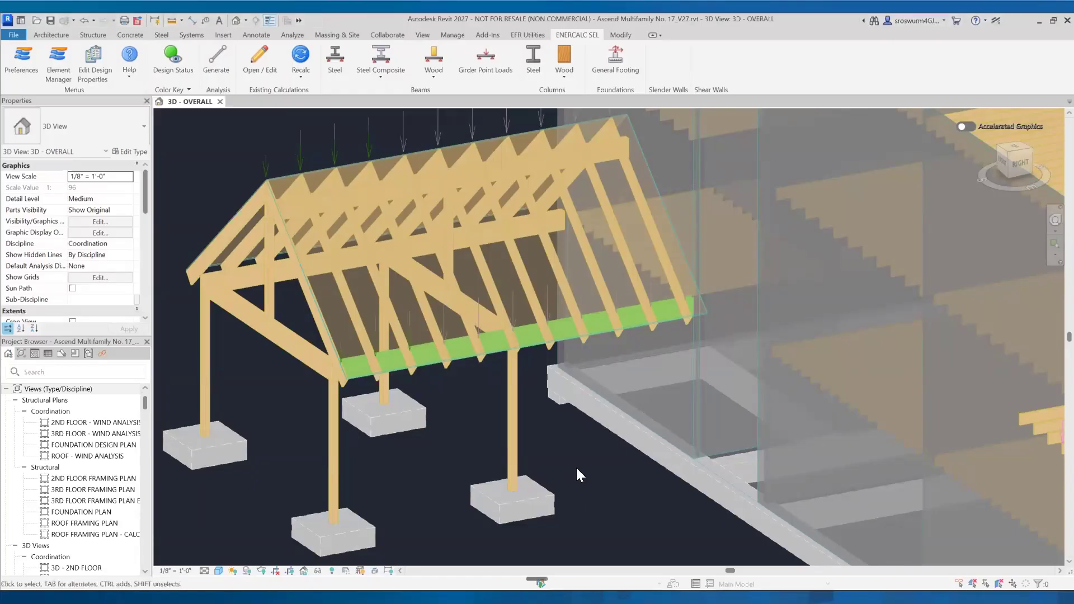
- Start a wood column design for the interior porch column under the designed girder, confirming the suggested footing as its gravity support
left_click(563, 55)
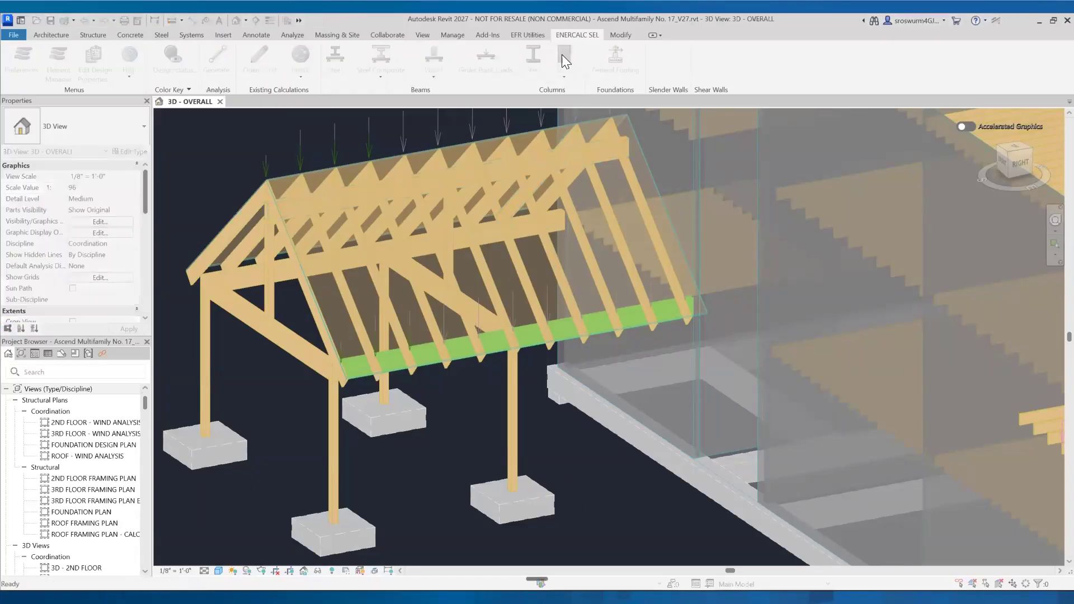
left_click(520, 395)
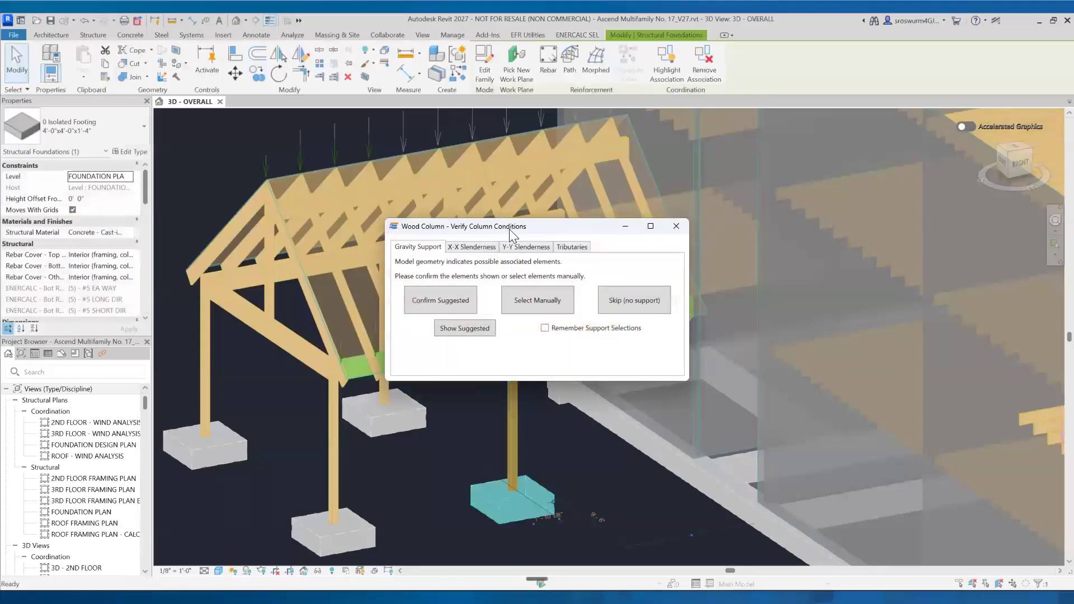
left_click_drag(508, 230, 729, 367)
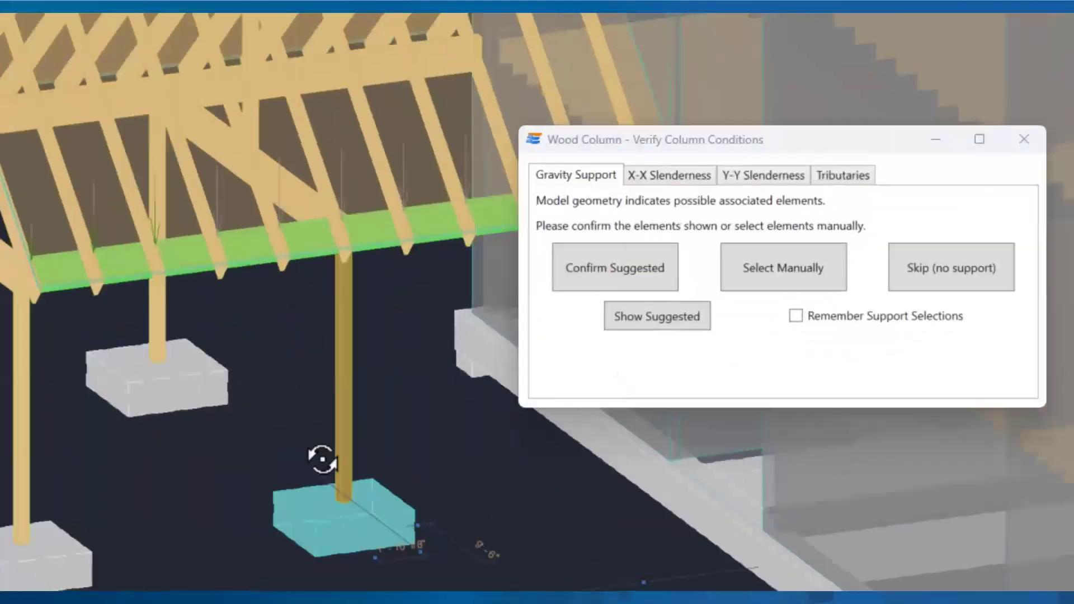
middle_click_drag(323, 459, 369, 442, "shift")
left_click(618, 278)
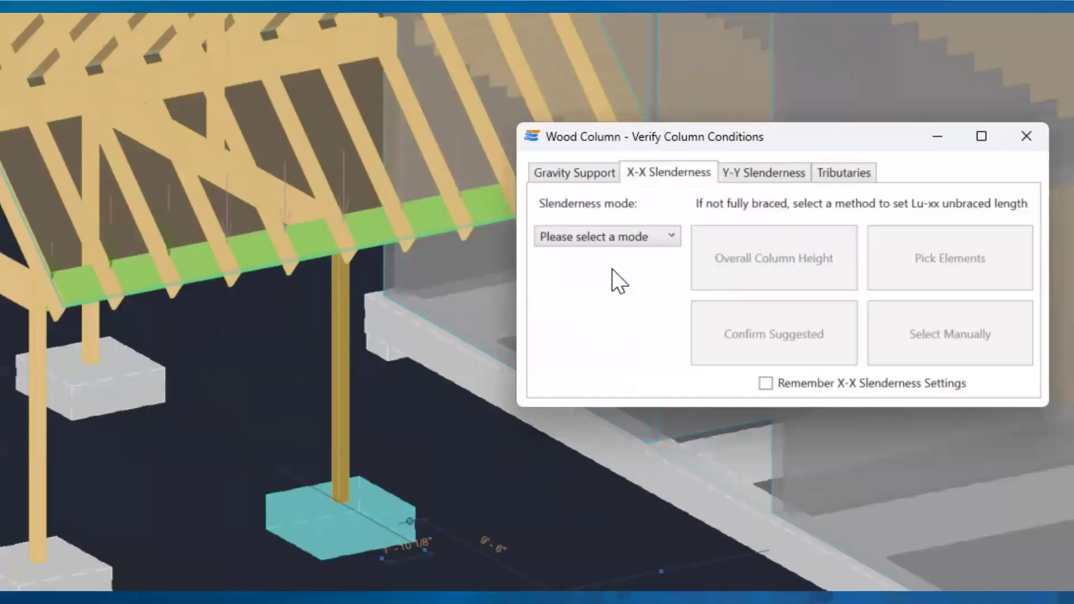
- Set the column's Kx and Ky to 1.0 with unbraced lengths from the overall column height, and confirm the suggested tributary beams
left_click(629, 238)
left_click(611, 300)
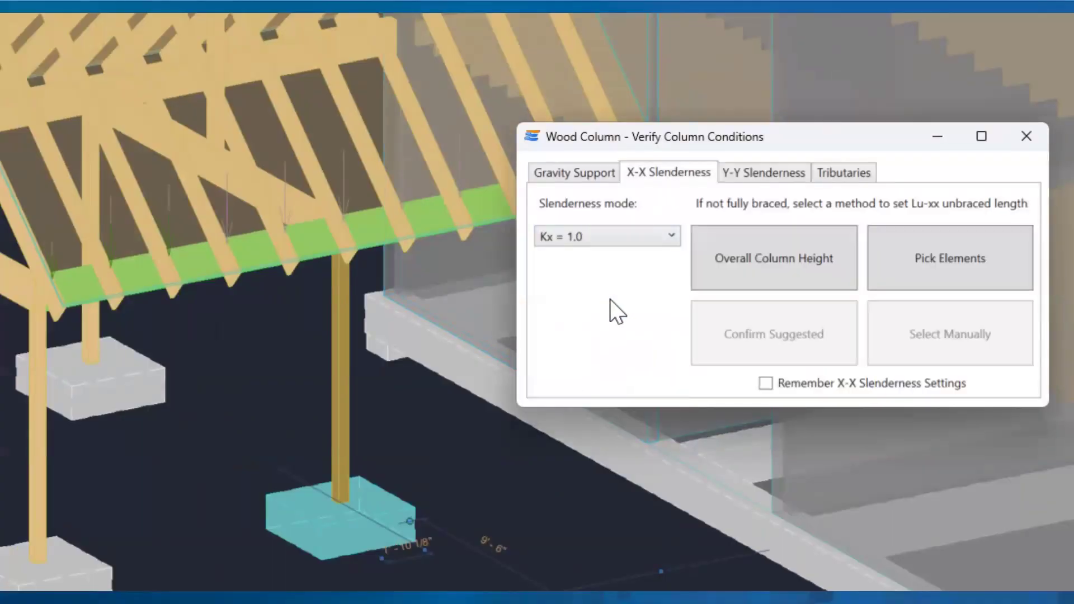
left_click(774, 277)
left_click(660, 244)
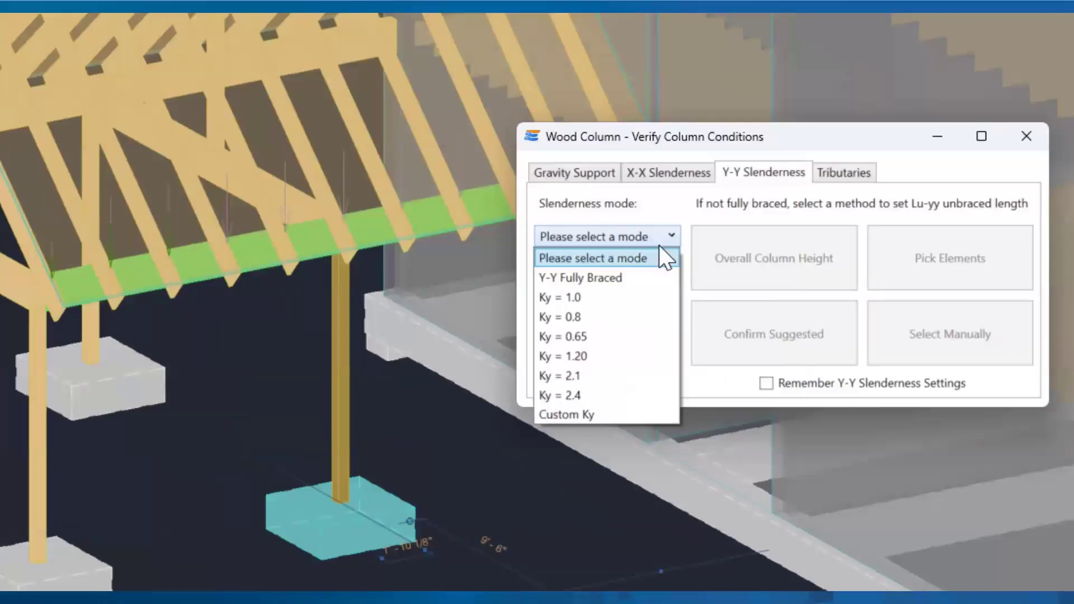
left_click(624, 296)
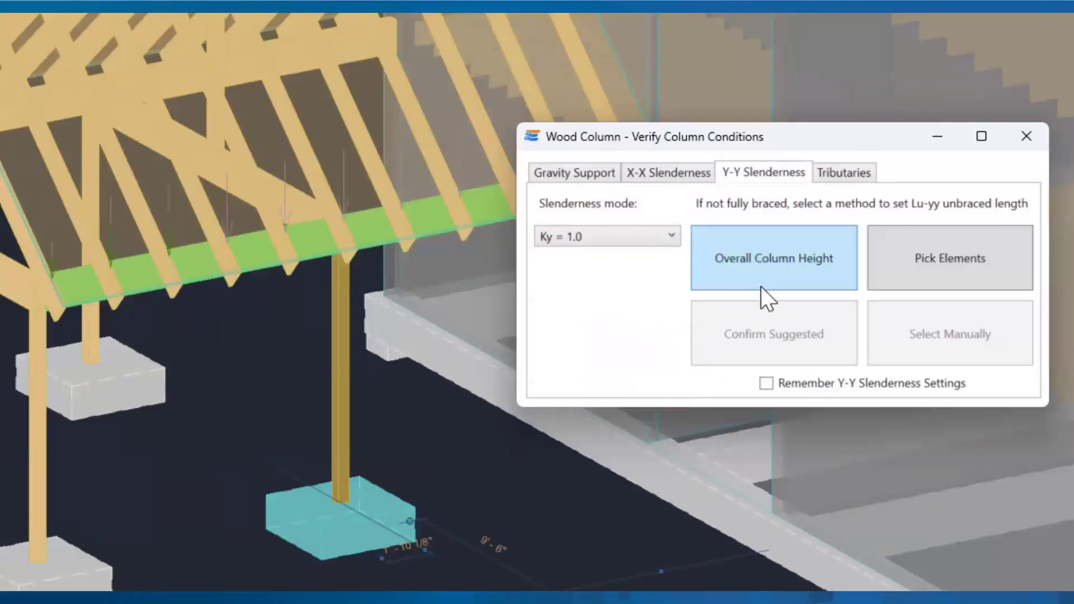
left_click(777, 286)
middle_click_drag(439, 350, 354, 437, "shift")
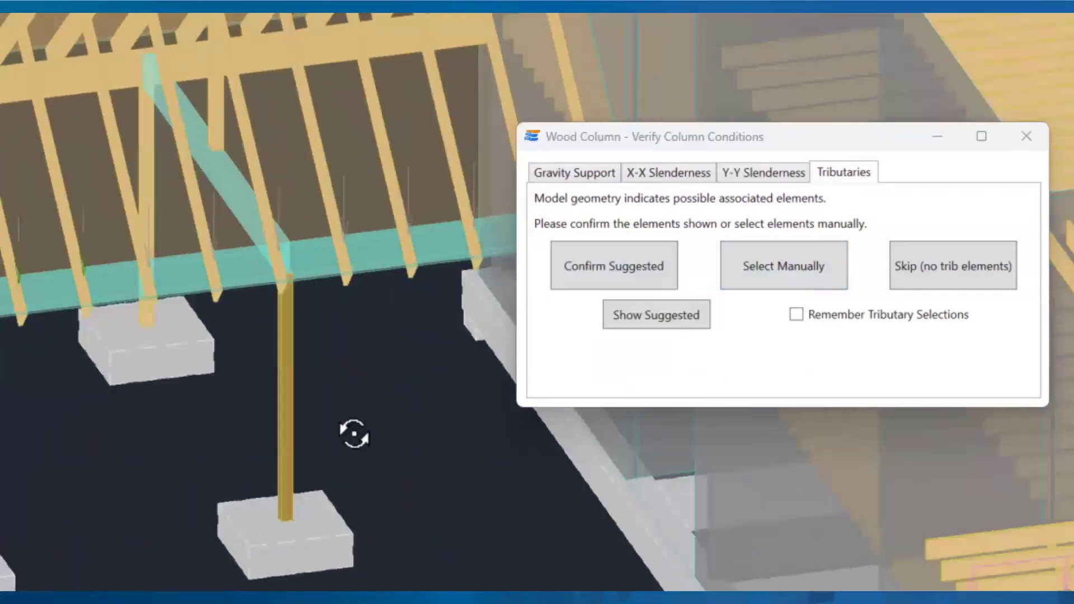
left_click(610, 278)
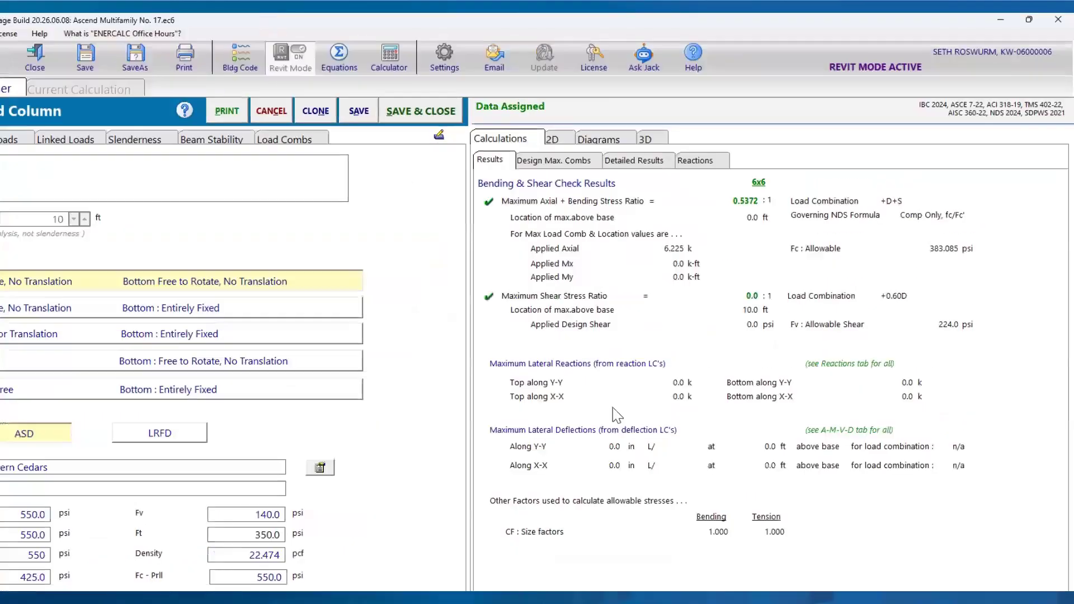
- Examine the wood column's 2D load sketch, linked axial loads and bending and shear check results
left_click(485, 160)
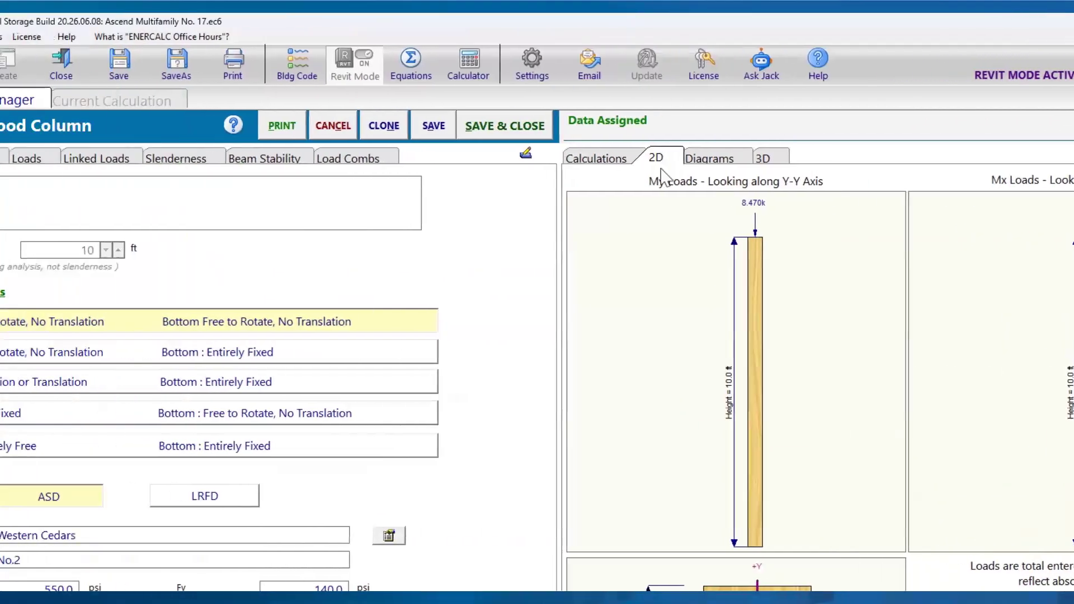
left_click(38, 160)
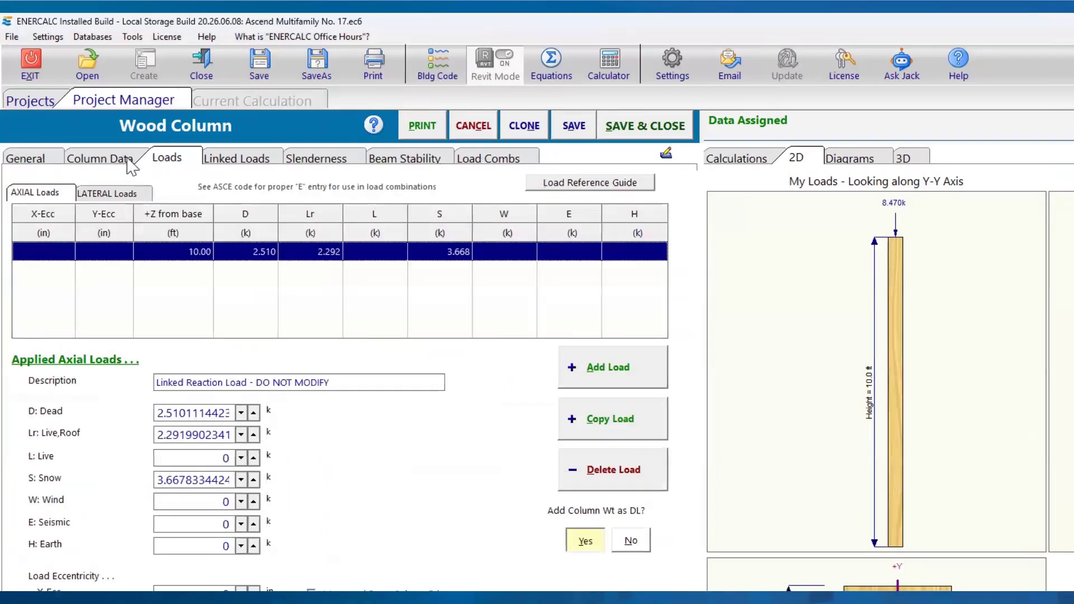
left_click(727, 163)
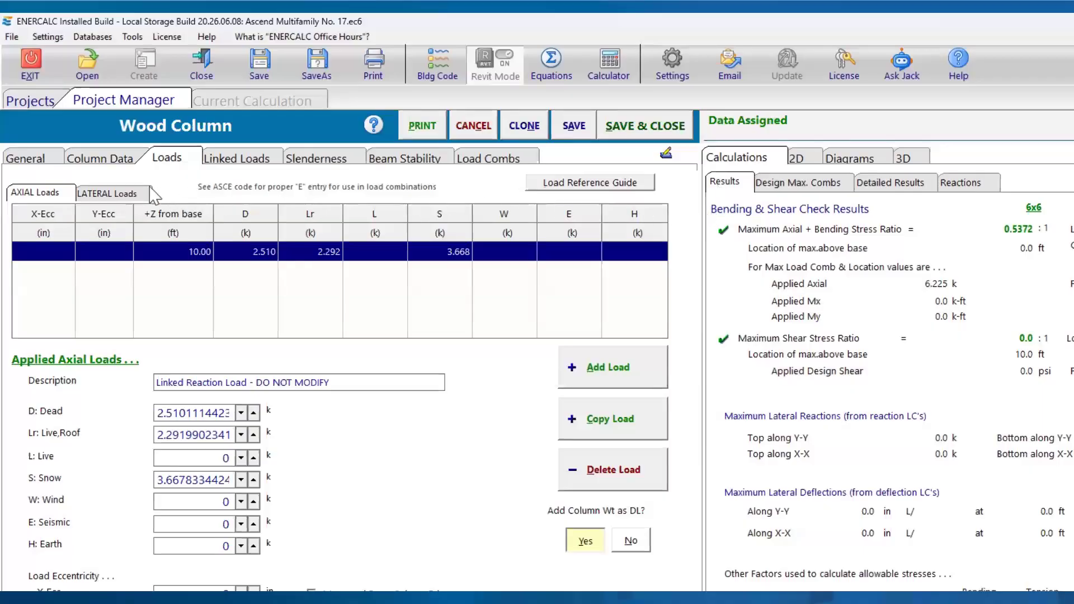
- Describe the column calculation as "Main Entrance Interior Column" and save and close it
left_click(60, 167)
left_click(122, 202)
type("Main Entrance Interior Column")
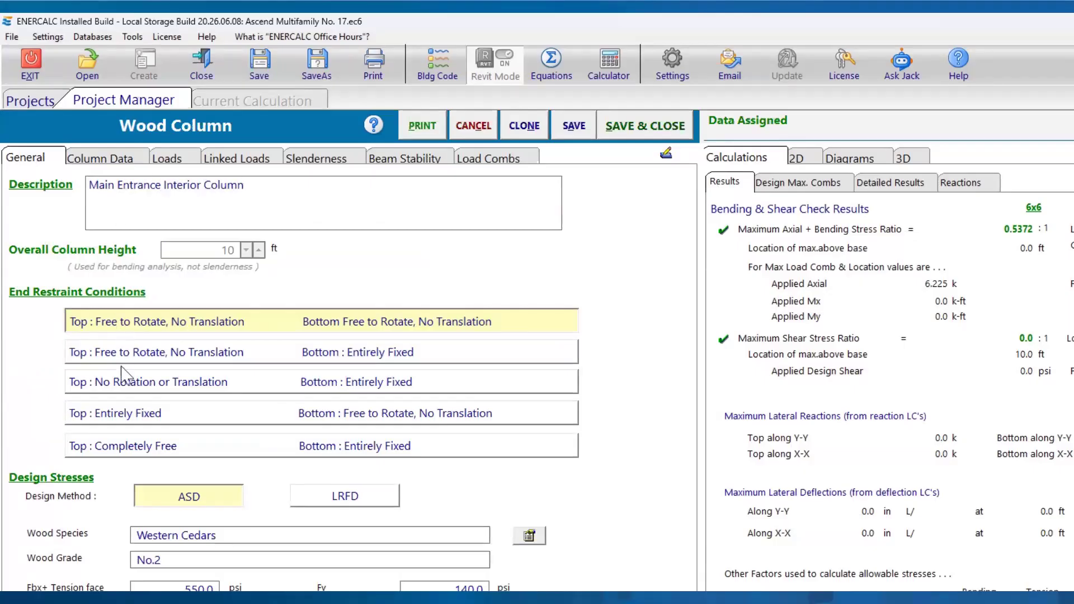
left_click(647, 128)
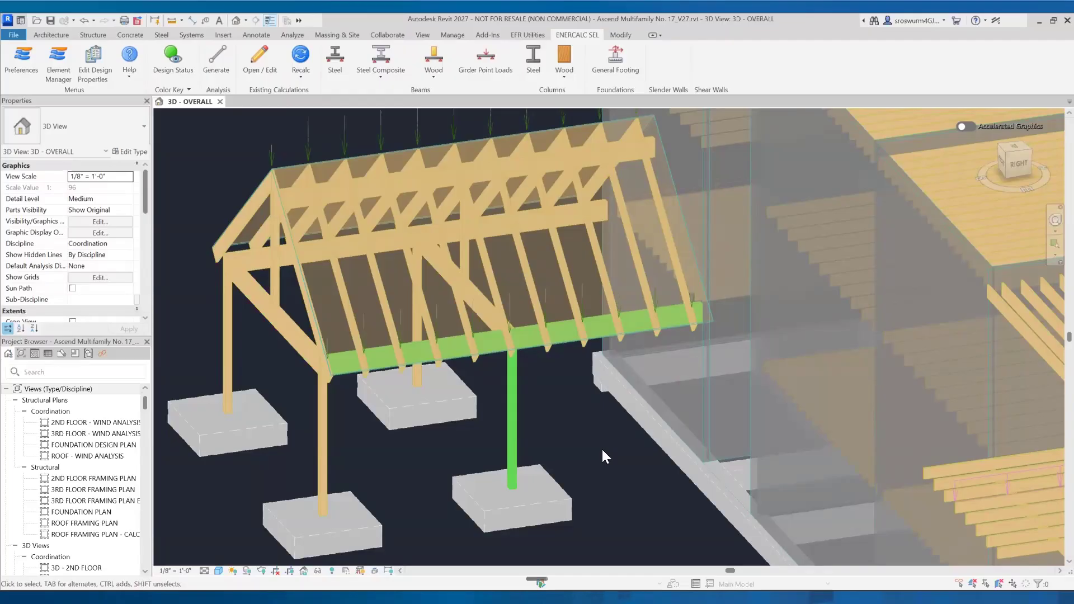
- Start a general footing design for the footing under the designed porch column, confirming the suggested tributary column as its load source
left_click(622, 68)
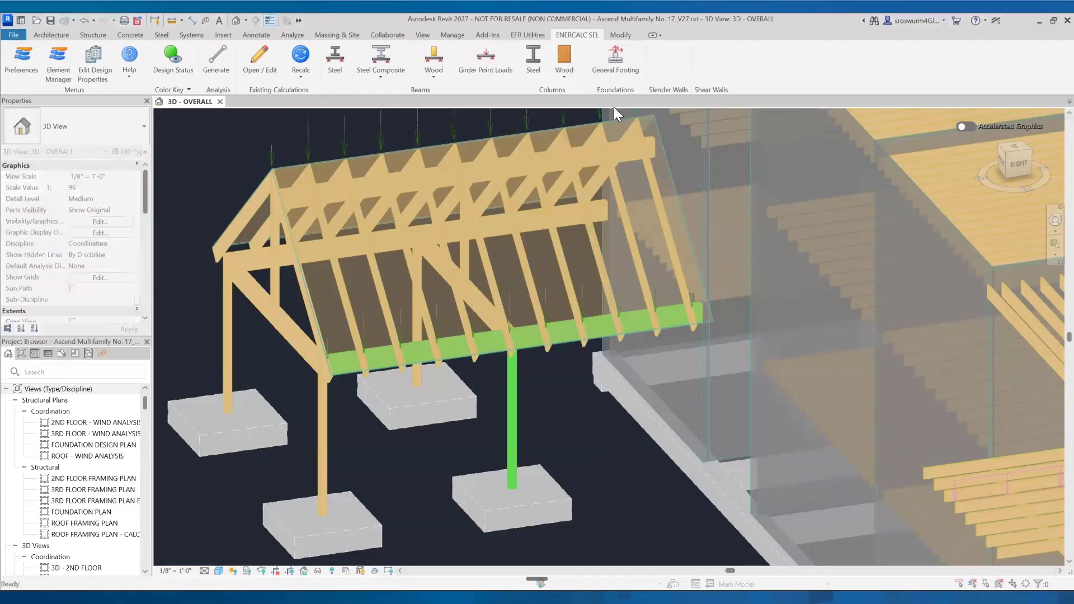
left_click(556, 482)
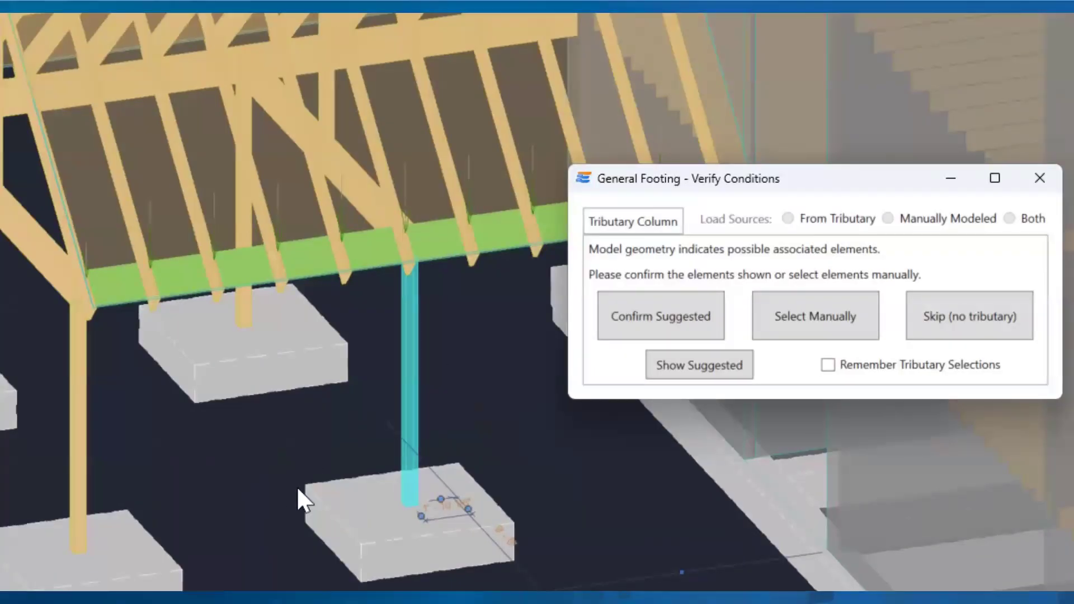
middle_click_drag(297, 488, 325, 511, "shift")
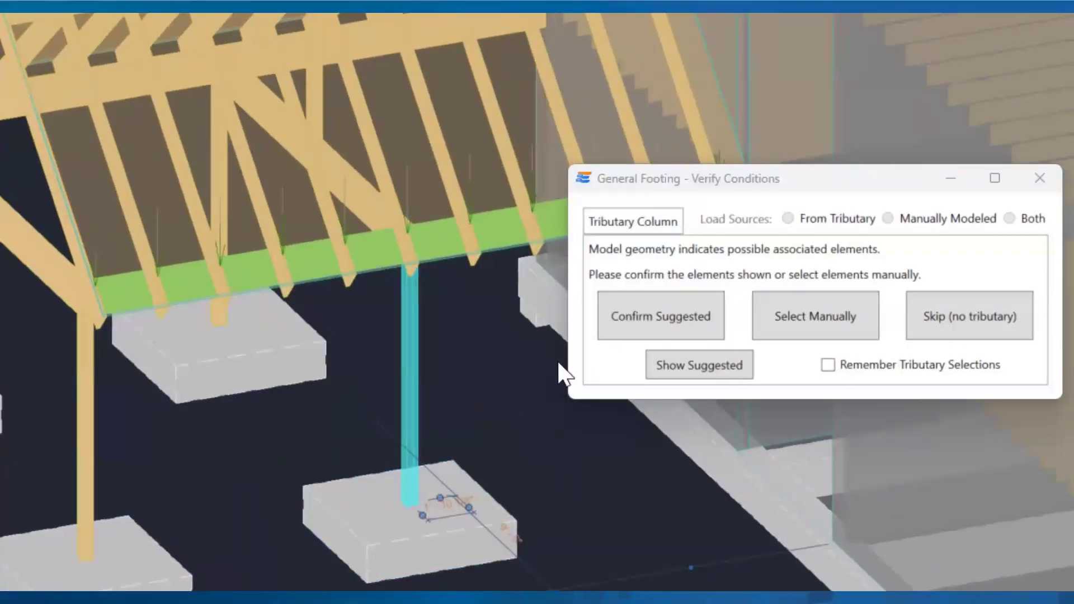
left_click(602, 331)
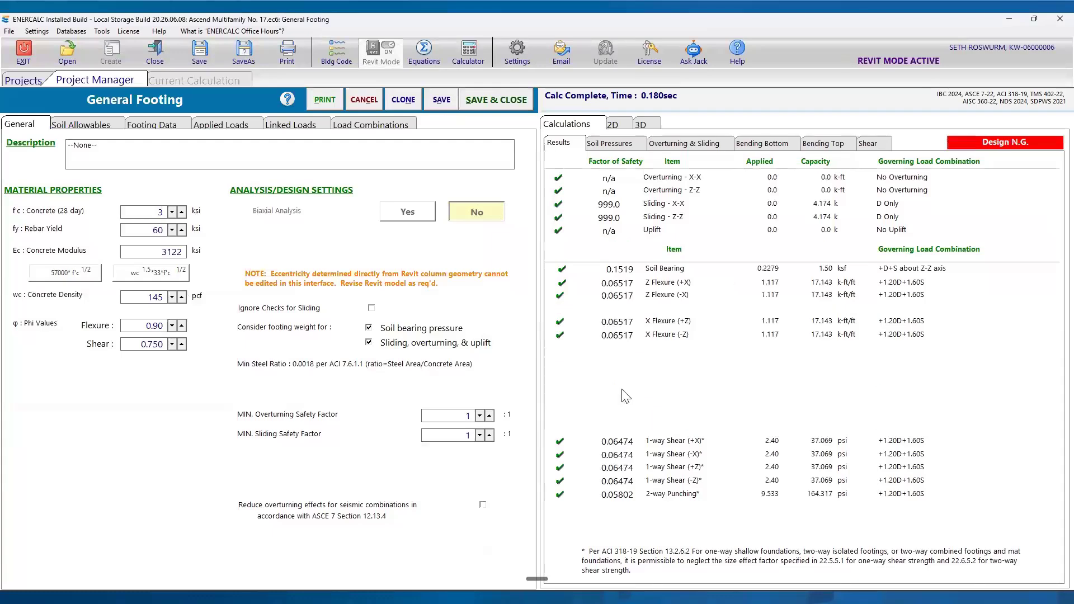
- Resize the footing to 4 ft wide, 4 ft long and 16 in thick, and save and close the calculation to update the model
left_click(224, 125)
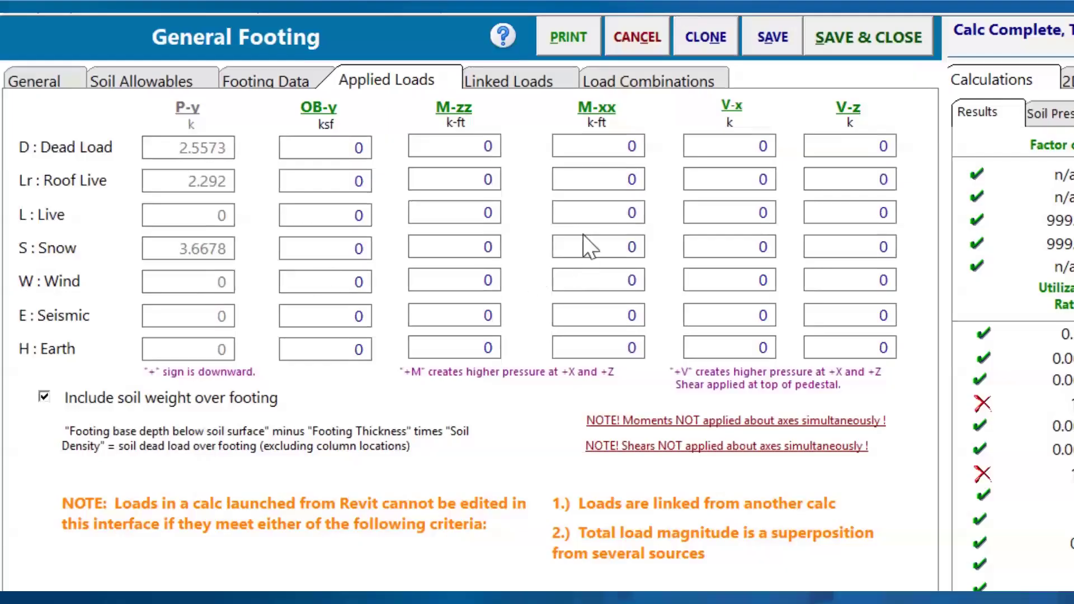
left_click(301, 81)
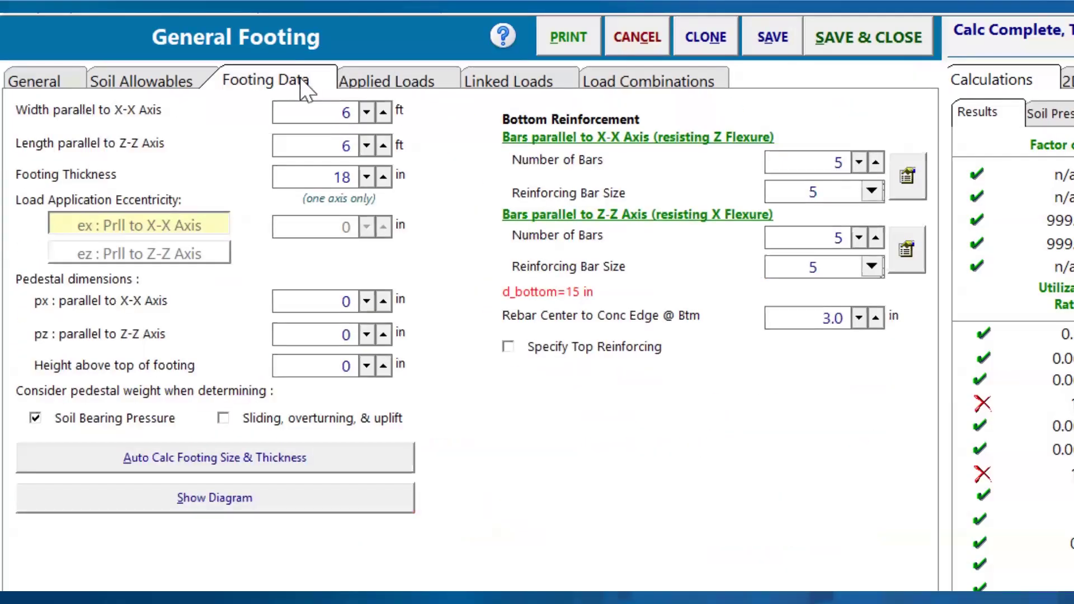
double_click(348, 112)
type("4")
double_click(344, 144)
type("4")
left_click(340, 178)
double_click(340, 177)
type("16")
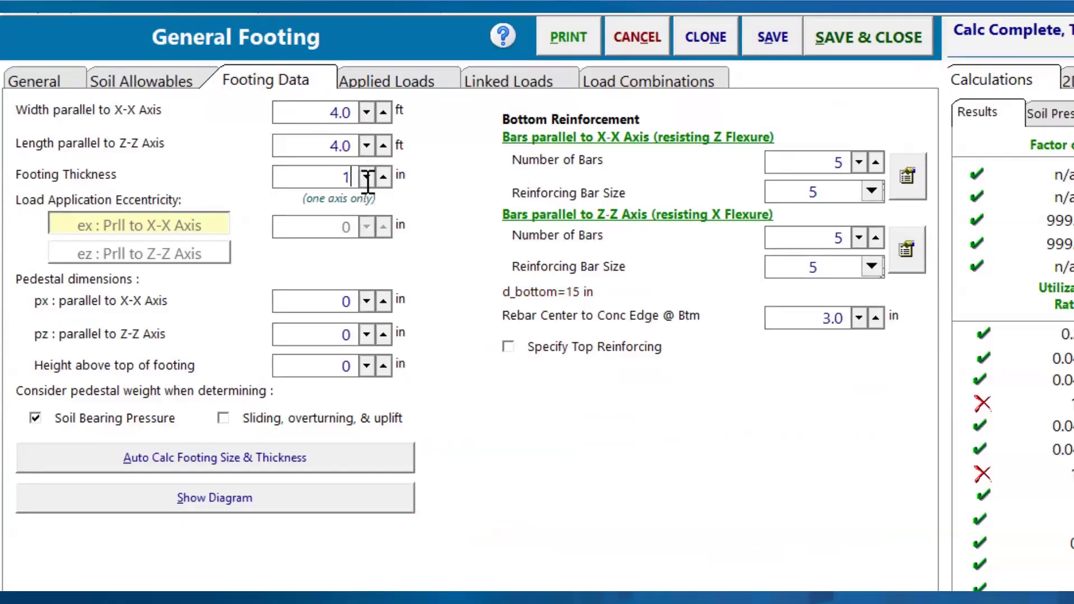
left_click(330, 147)
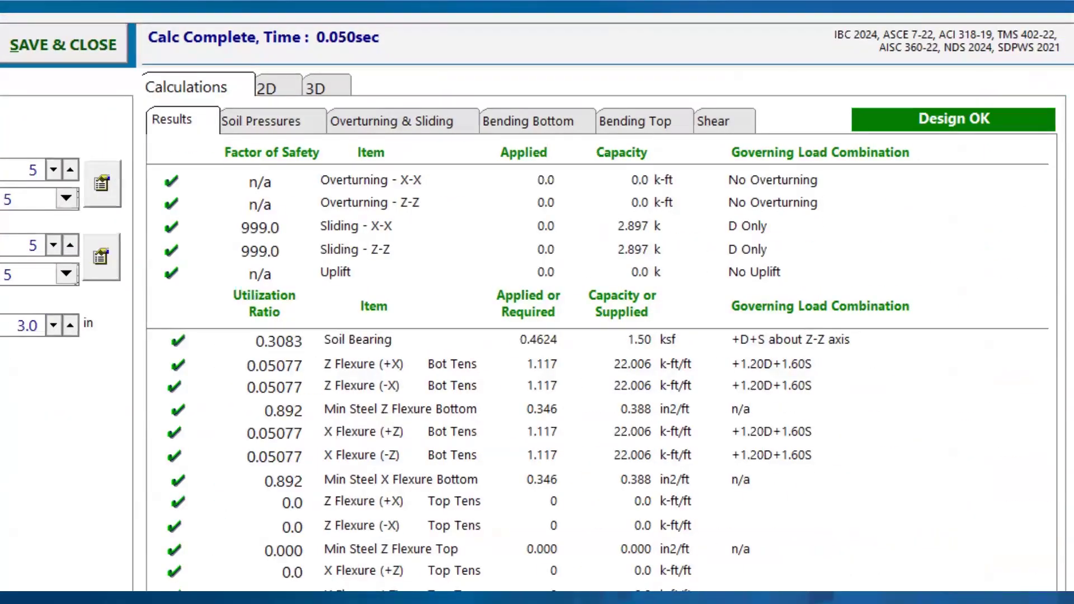
left_click(54, 62)
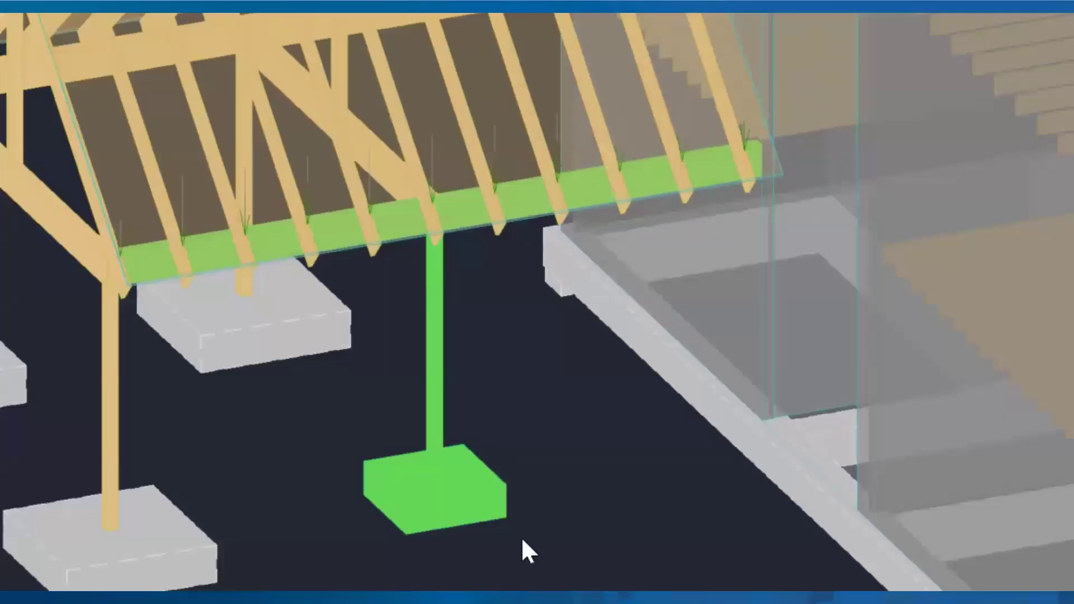
left_click(391, 517)
middle_click_drag(385, 520, 391, 563, "shift")
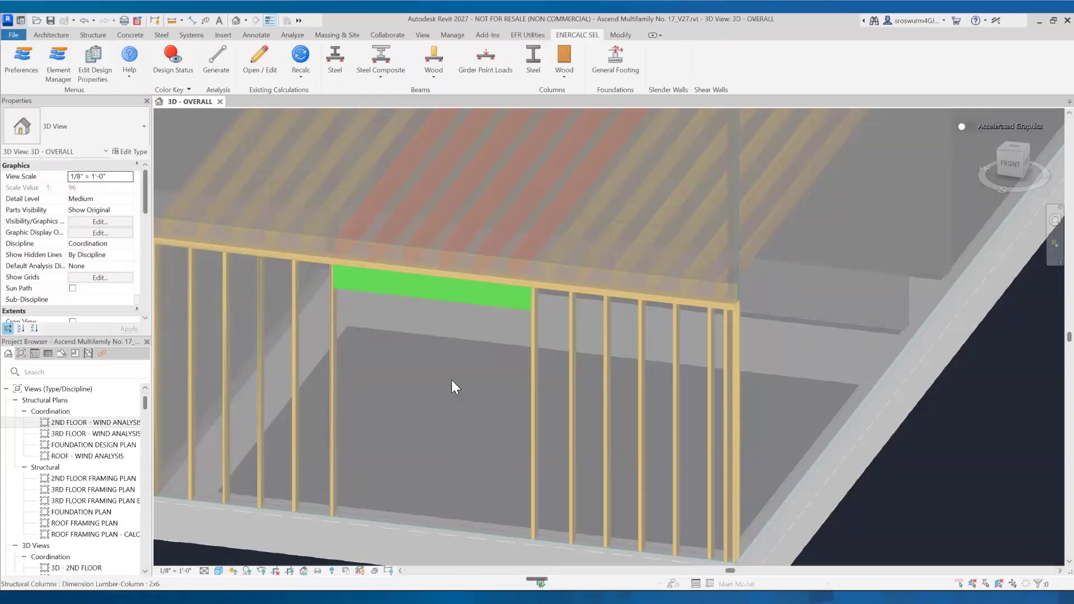
- Start a wood column design for the stud at the end of the designed wall header, confirming the suggested gravity support beneath it
middle_click_drag(452, 417, 458, 321, "shift")
left_click(458, 303)
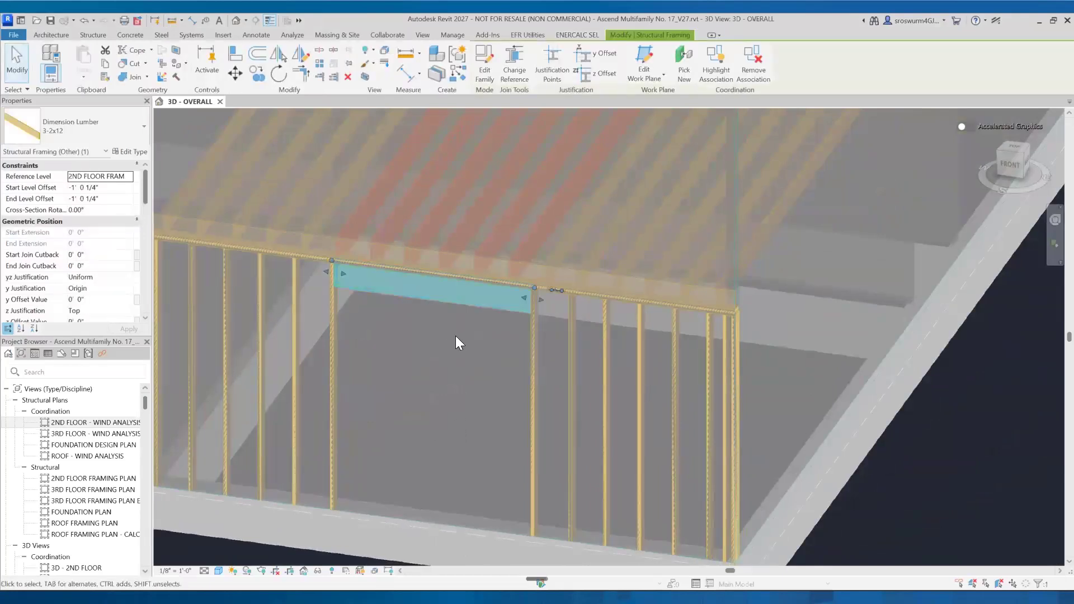
middle_click_drag(455, 375, 465, 379, "shift")
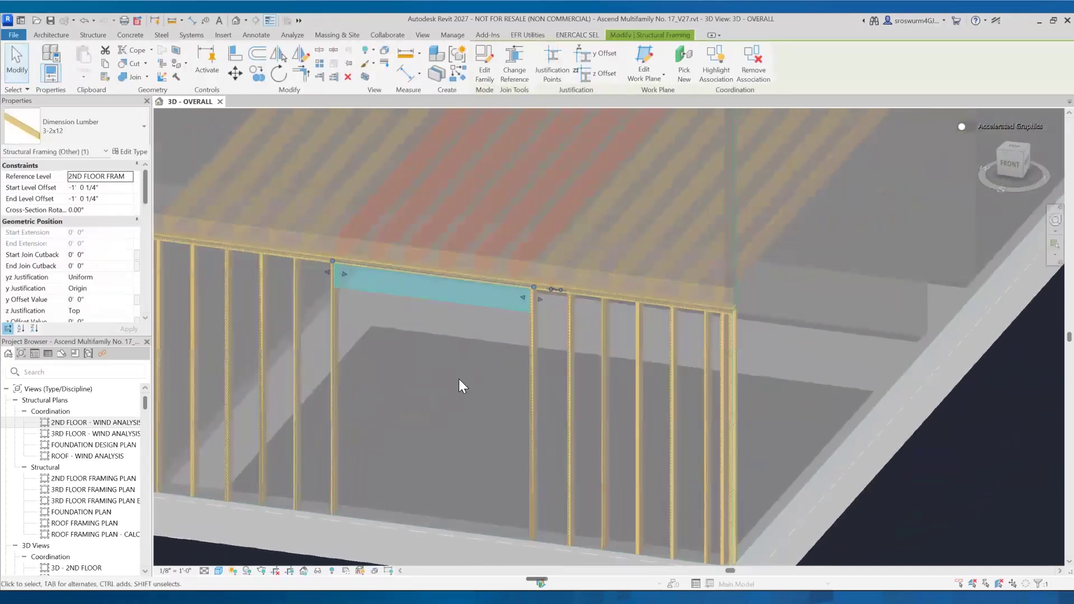
key("Escape")
left_click(567, 58)
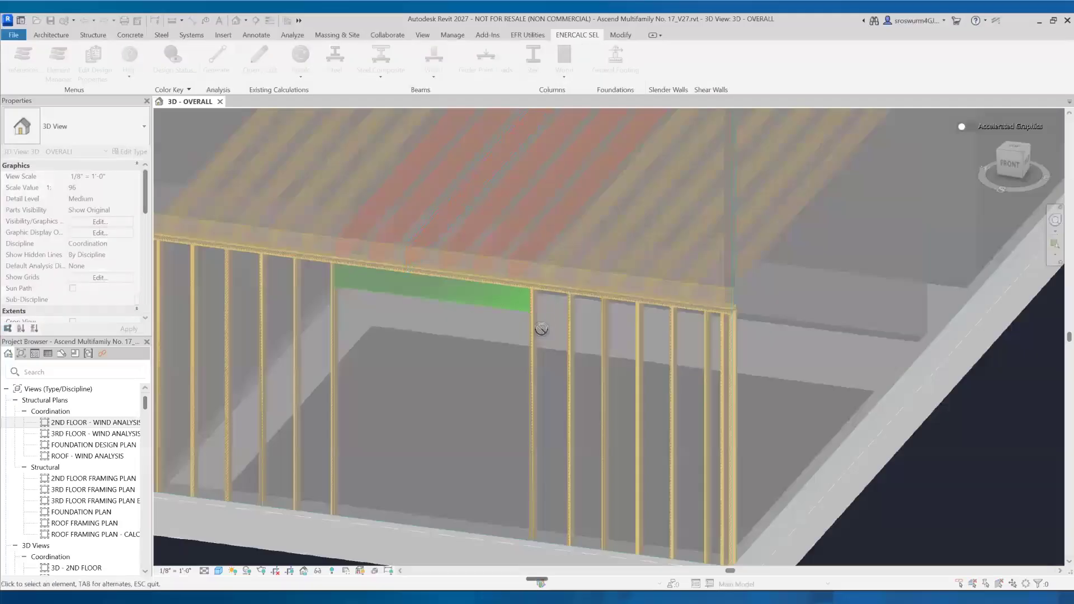
left_click(531, 367)
left_click_drag(492, 225, 718, 257)
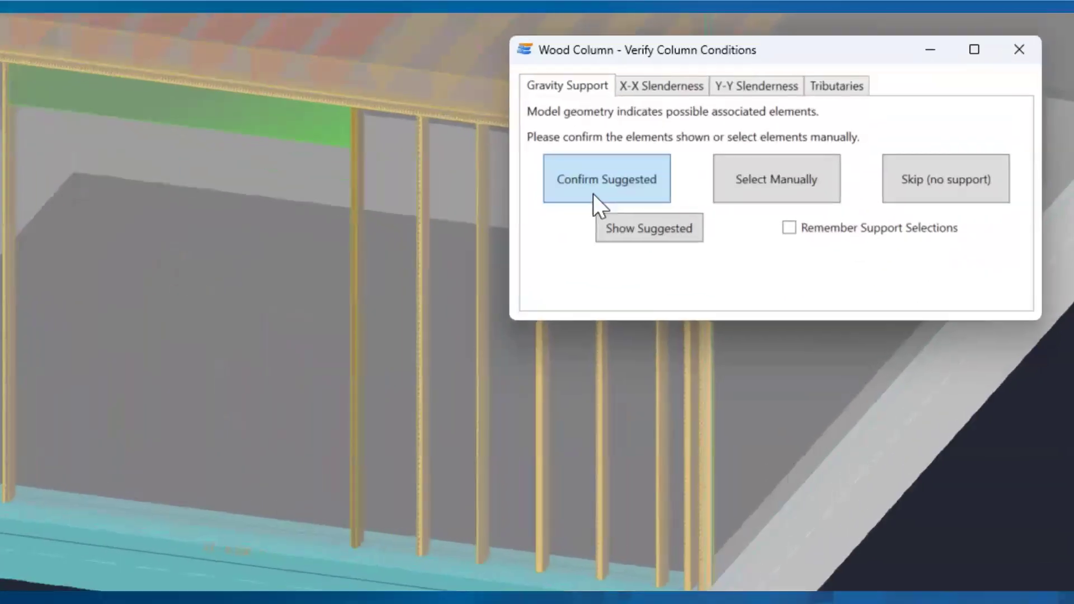
left_click(626, 257)
- Set the stud's Kx to 1.0 over the overall column height, make Y-Y fully braced, and confirm the suggested tributary elements
left_click(600, 149)
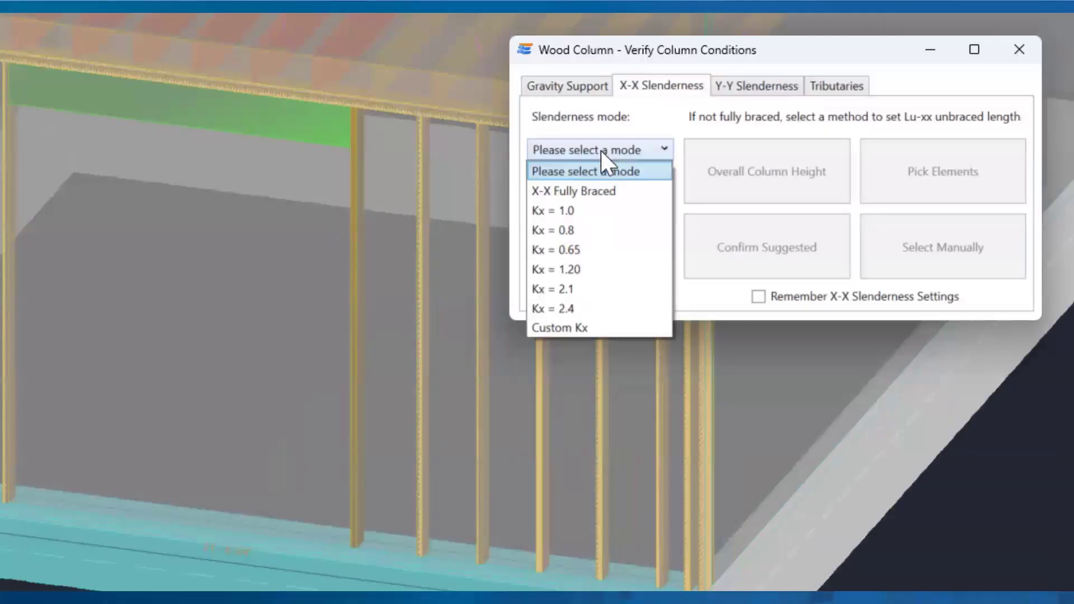
left_click(588, 212)
left_click(714, 188)
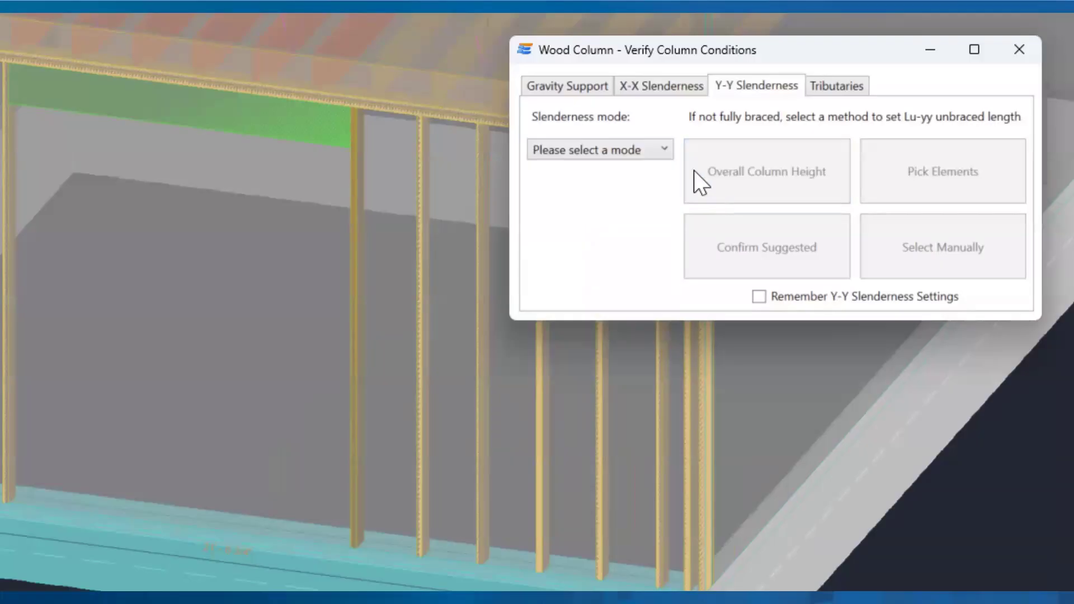
left_click(660, 148)
left_click(623, 190)
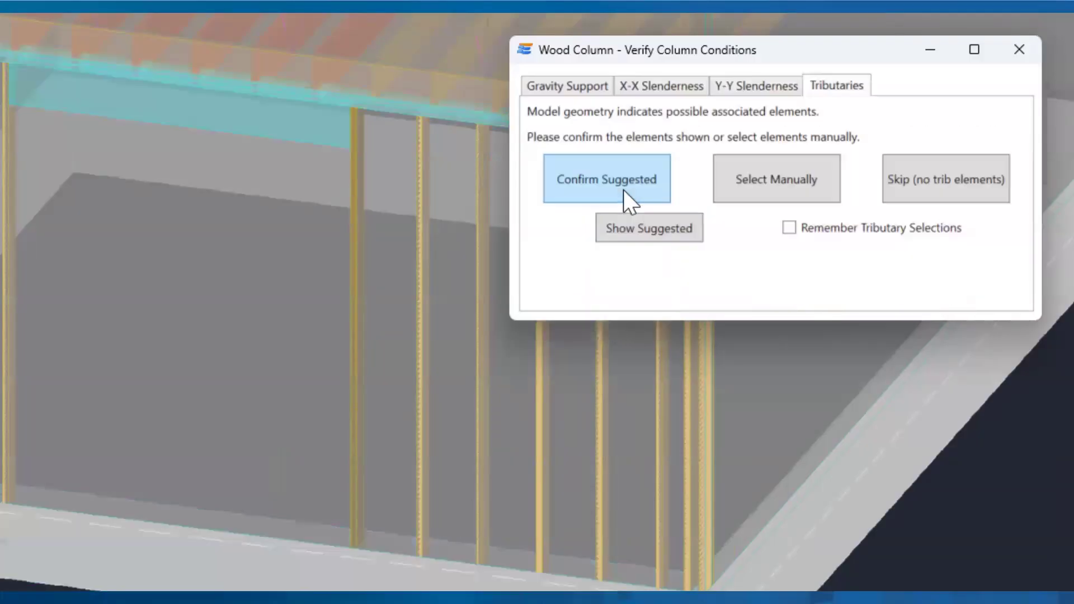
left_click(821, 203)
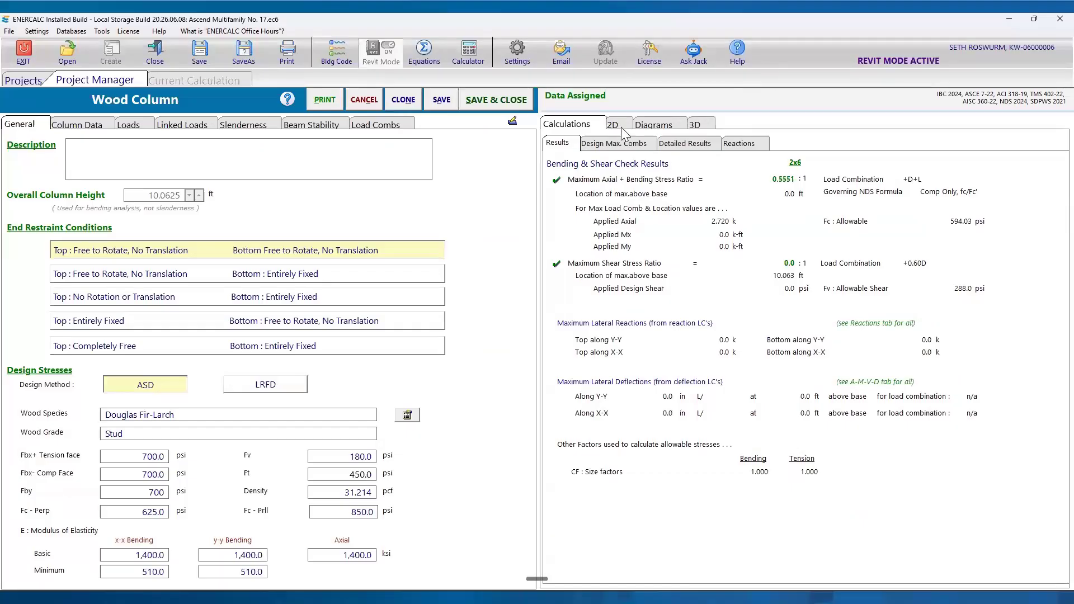
- Examine the stud's 2D load sketch and its slenderness settings for buckling about the X-X and Y-Y axes
left_click(621, 126)
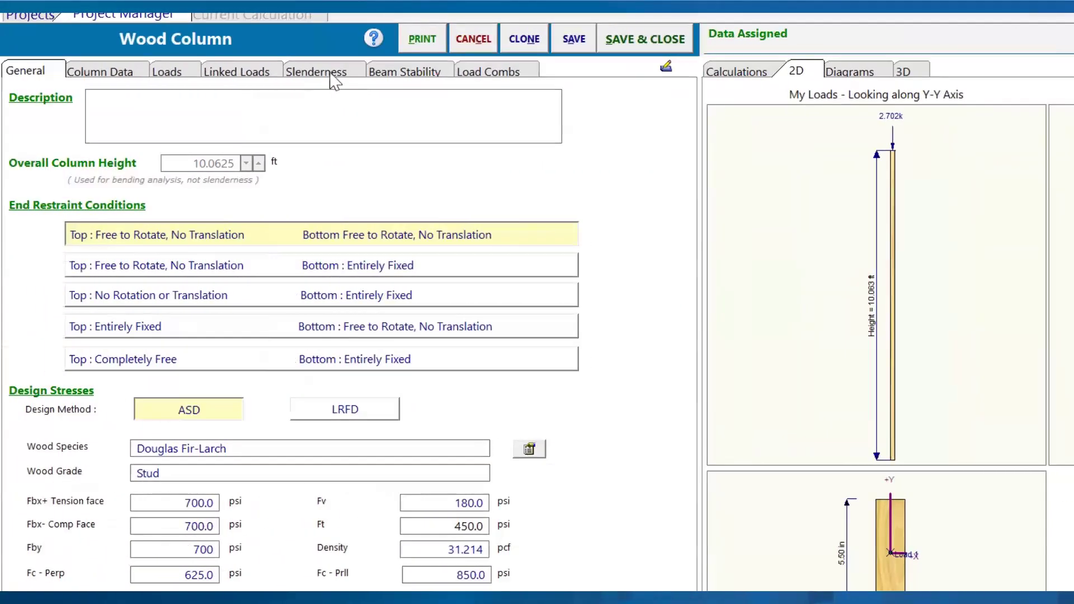
left_click(333, 79)
left_click(160, 94)
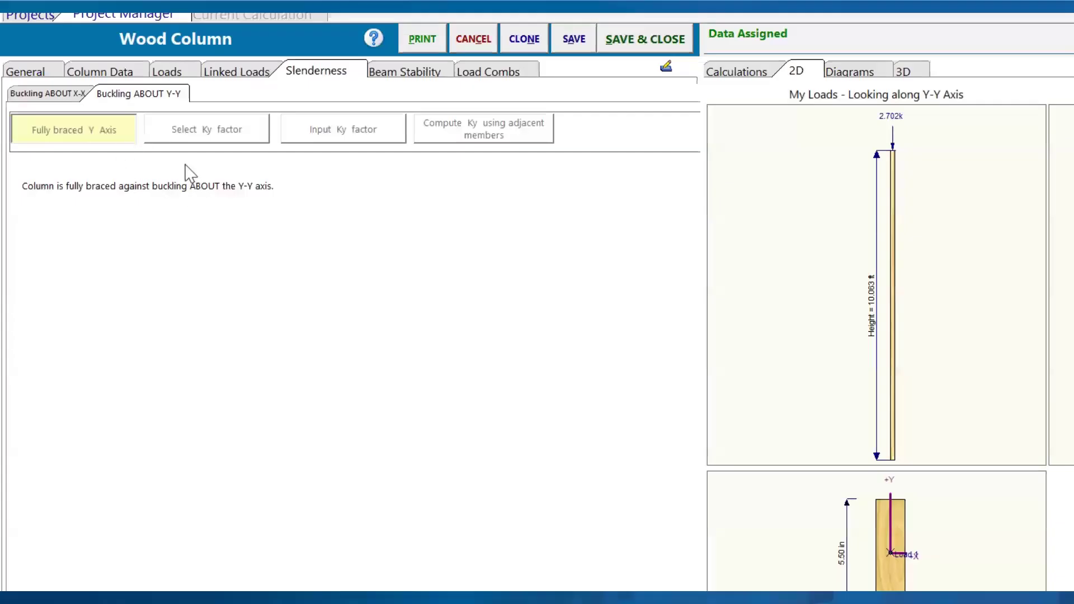
left_click(75, 94)
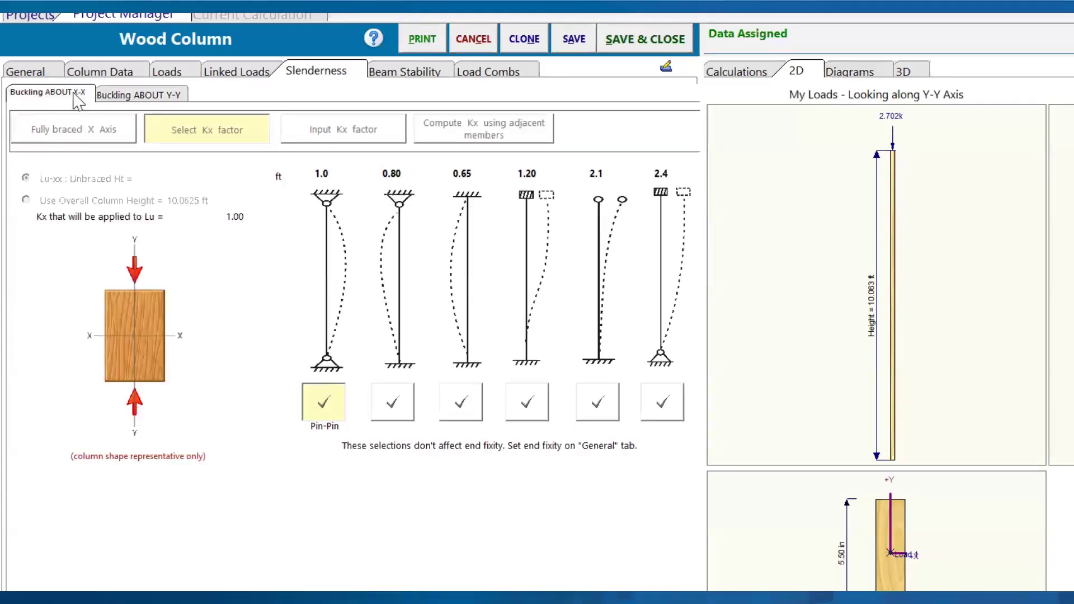
left_click(33, 72)
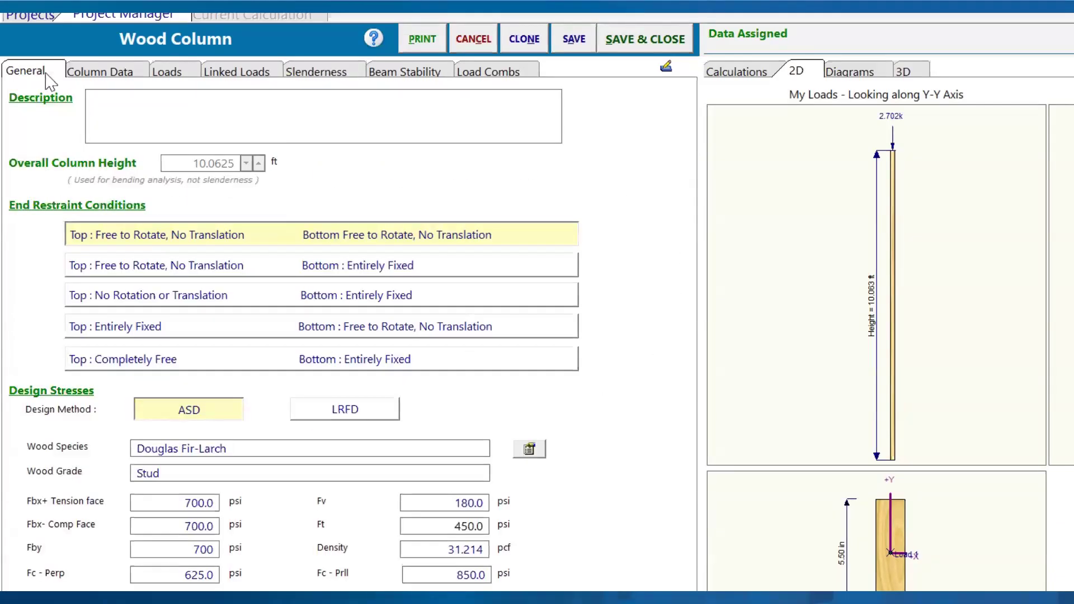
- Change the stud's wood section to 3-2x6, check the stress results, and save and close the calculation to update the model
left_click(106, 73)
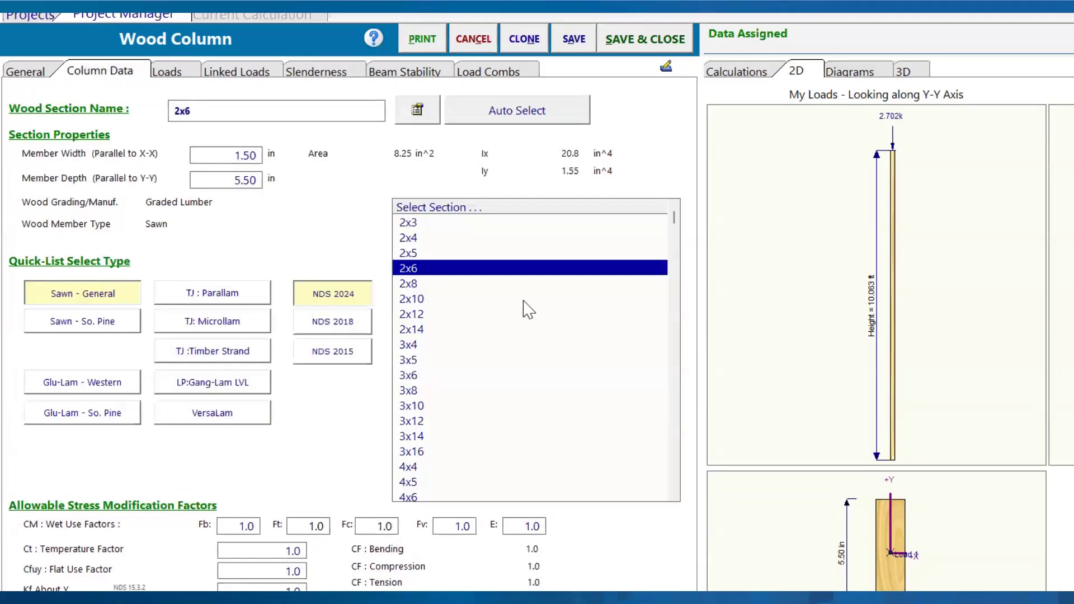
scroll(526, 309, "down", 20)
scroll(519, 306, "down", 3)
left_click(489, 374)
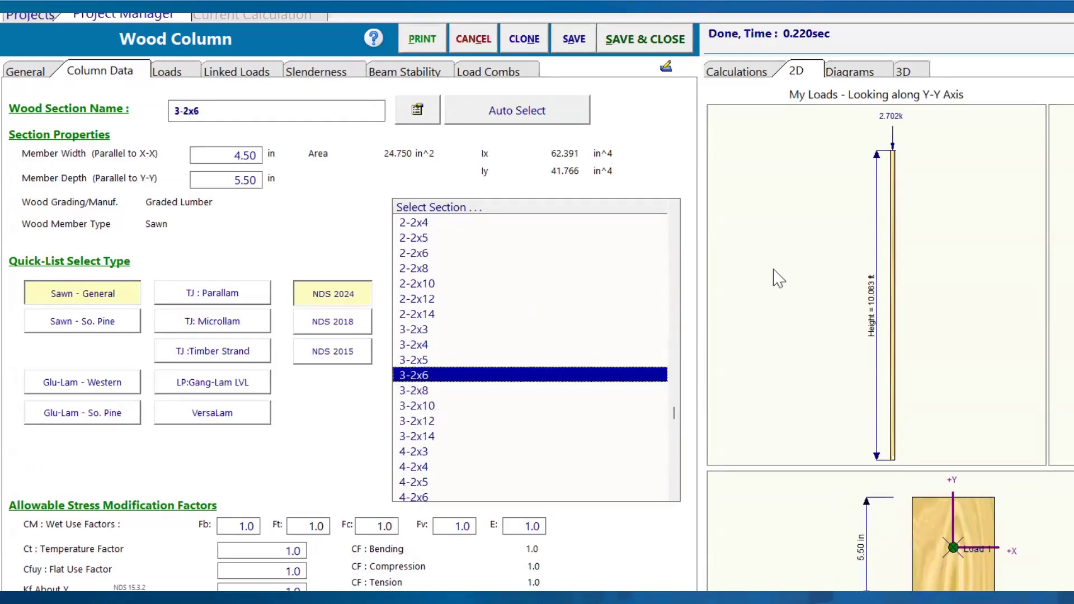
left_click(736, 71)
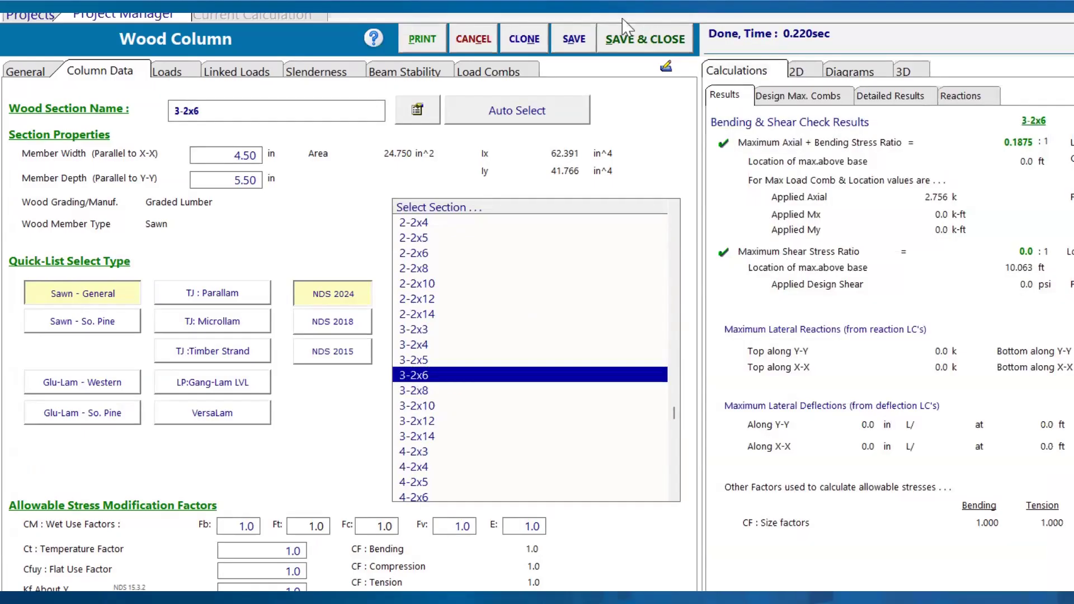
left_click(630, 45)
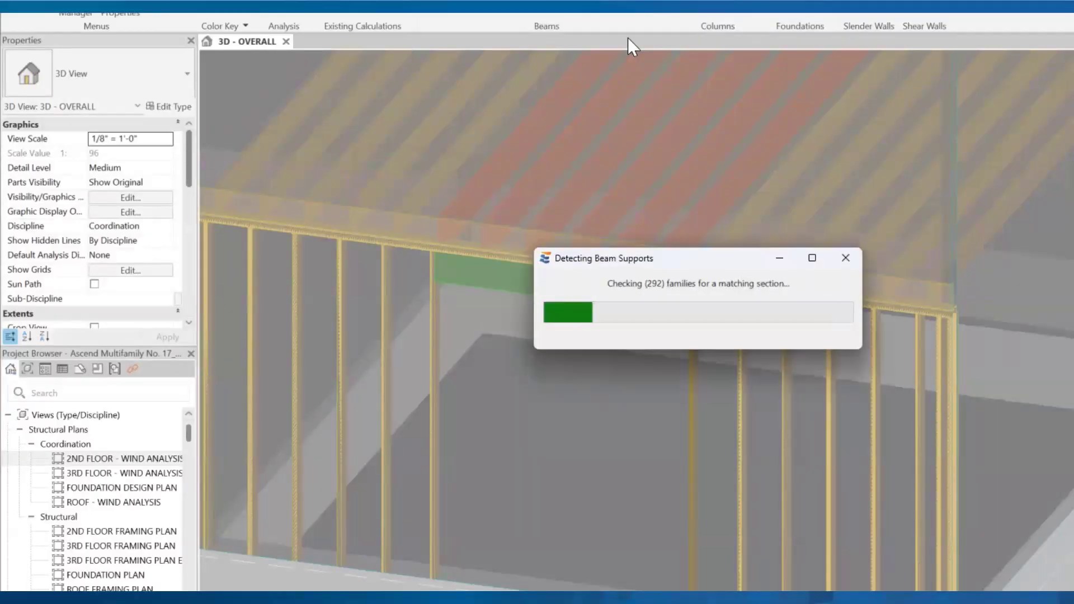
middle_click_drag(649, 420, 682, 424, "shift")
left_click(689, 421)
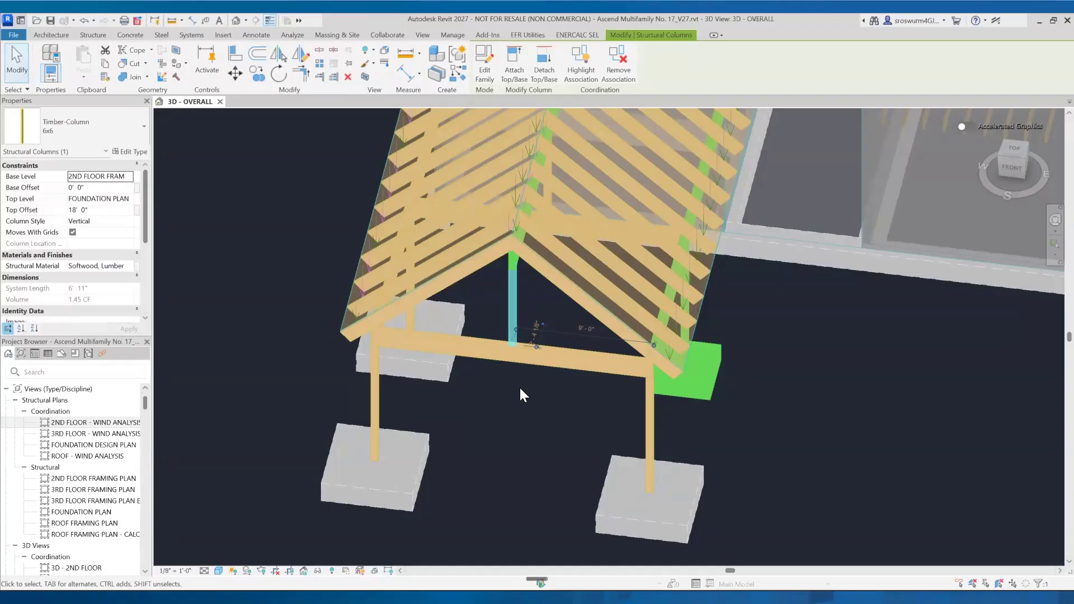
- Start a wood column design for the 6x6 post under the porch ridge beam, confirming the suggested 6x16 beam as its gravity support
middle_click_drag(558, 419, 553, 180, "shift")
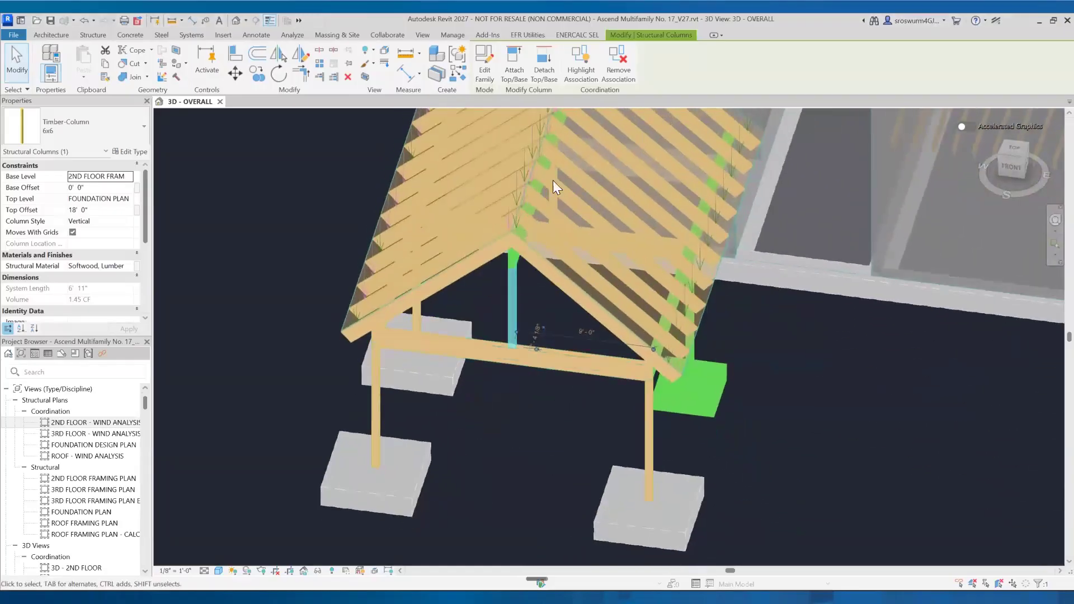
left_click(577, 35)
left_click(558, 57)
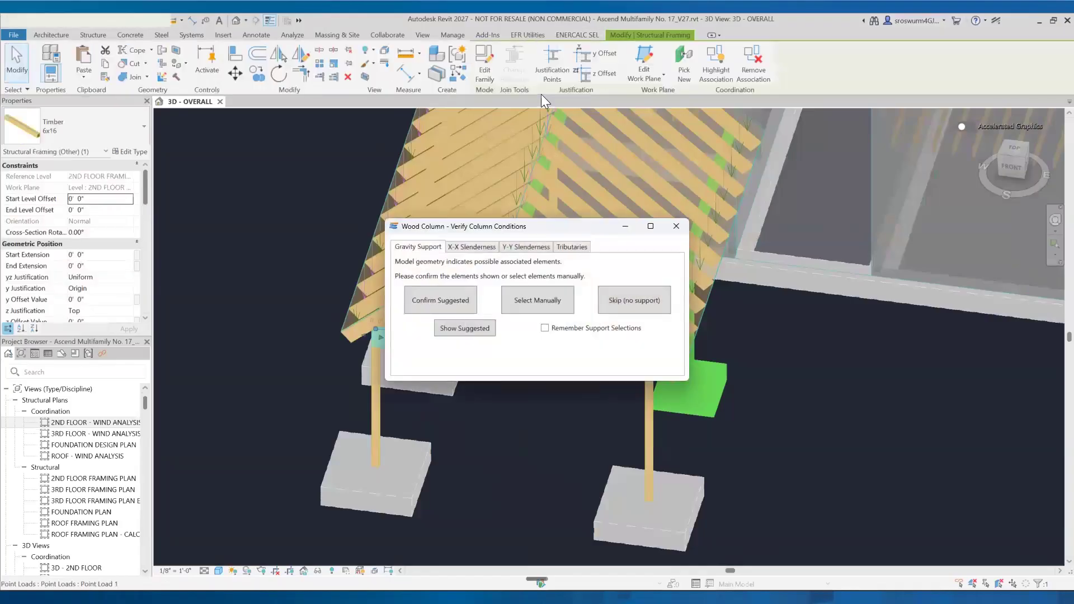
left_click_drag(486, 231, 812, 255)
middle_click_drag(520, 441, 379, 332, "shift")
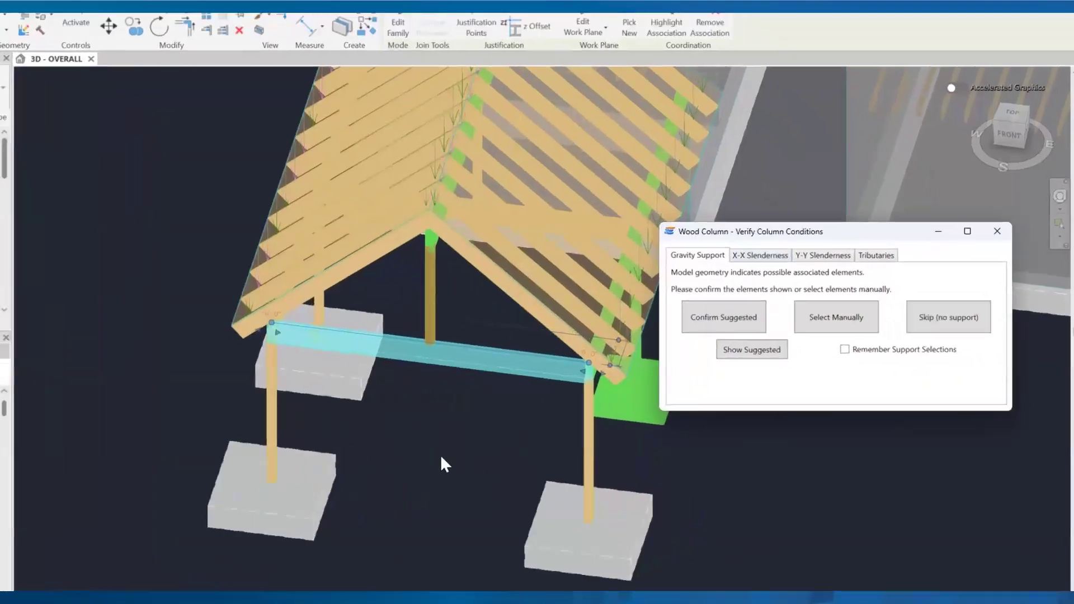
middle_click_drag(57, 314, 202, 386, "shift")
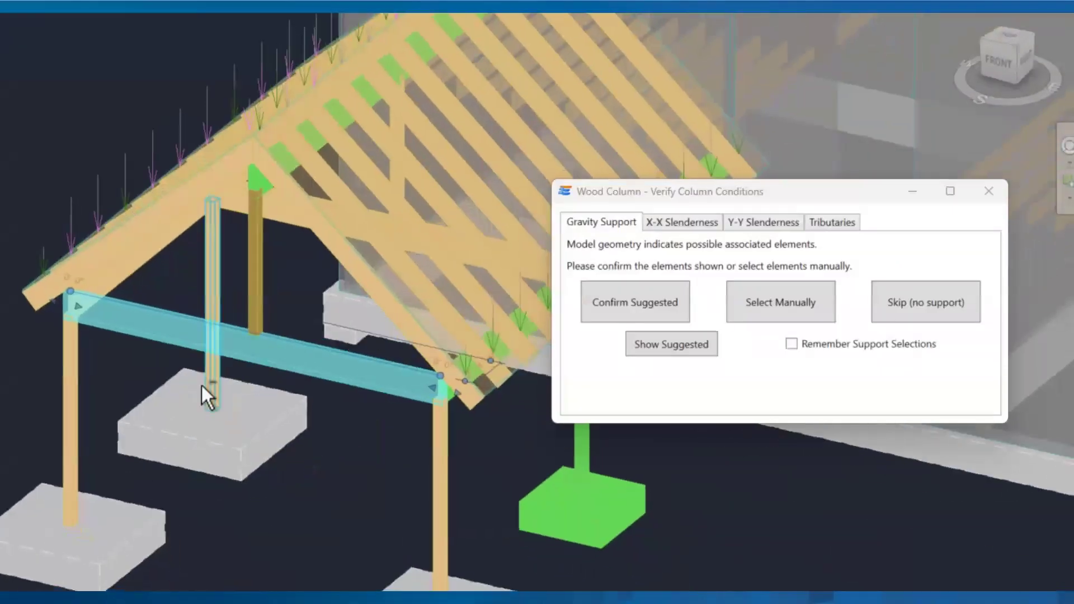
left_click(601, 318)
- Set the ridge post's Kx and Ky to 1.0 with unbraced lengths from the overall column height, and confirm the suggested tributary beam
left_click(629, 278)
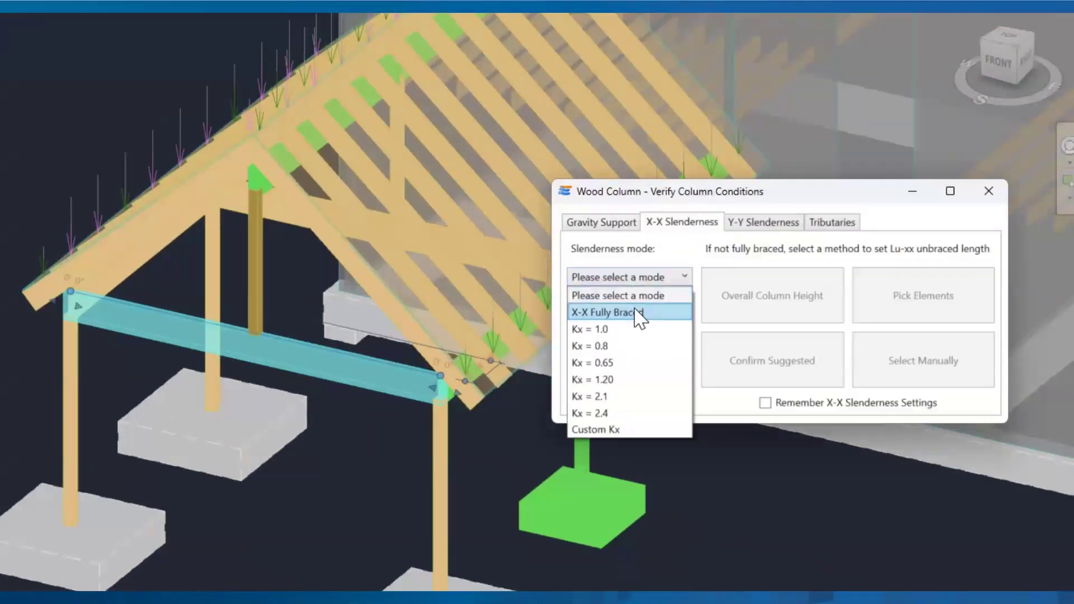
left_click(682, 328)
left_click(648, 279)
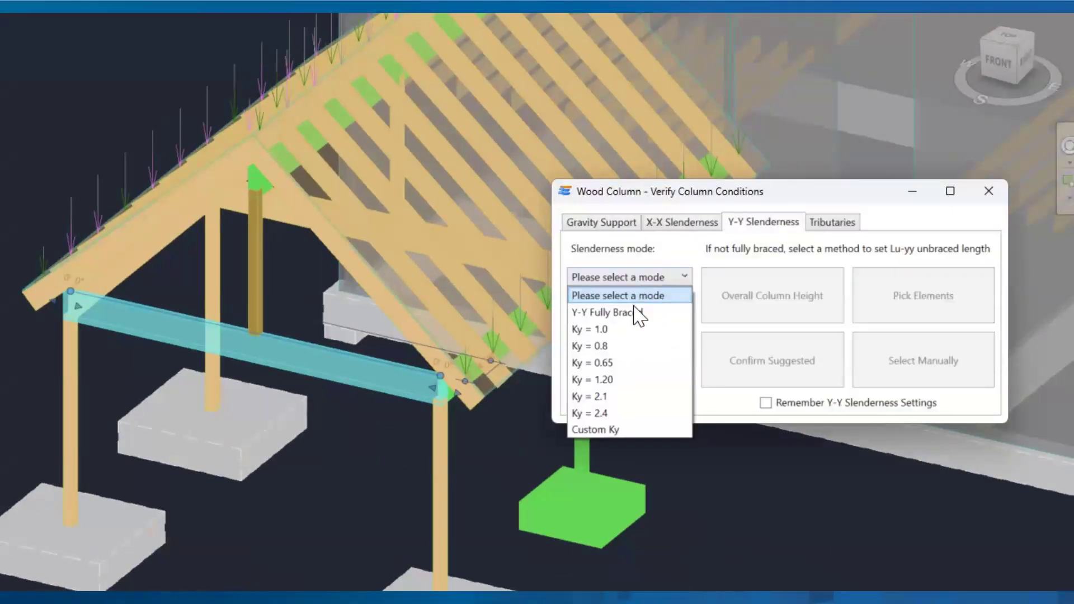
left_click(629, 331)
left_click(751, 320)
middle_click_drag(425, 336, 400, 330, "shift")
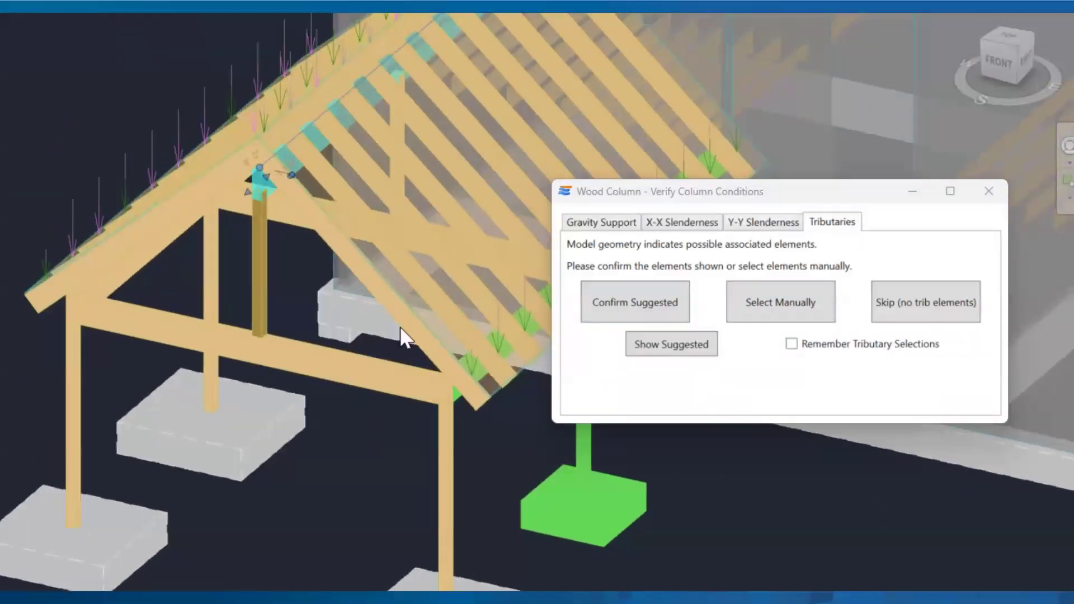
left_click(660, 314)
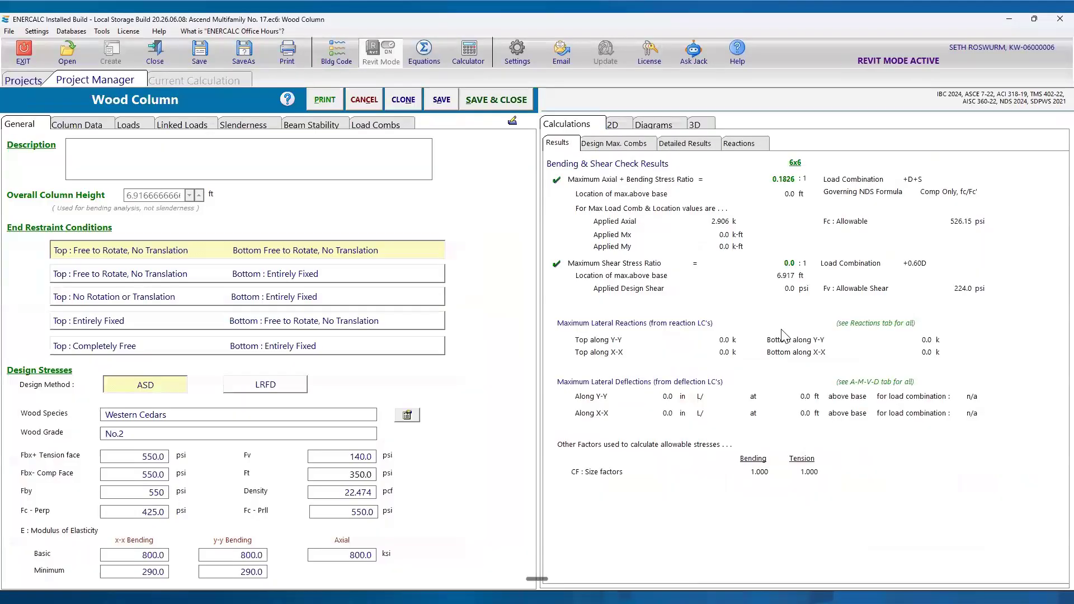
- Check the ridge post's 2D load sketch, describe the calculation as "Main Entrance Transfer Post", and save and close it
left_click(619, 128)
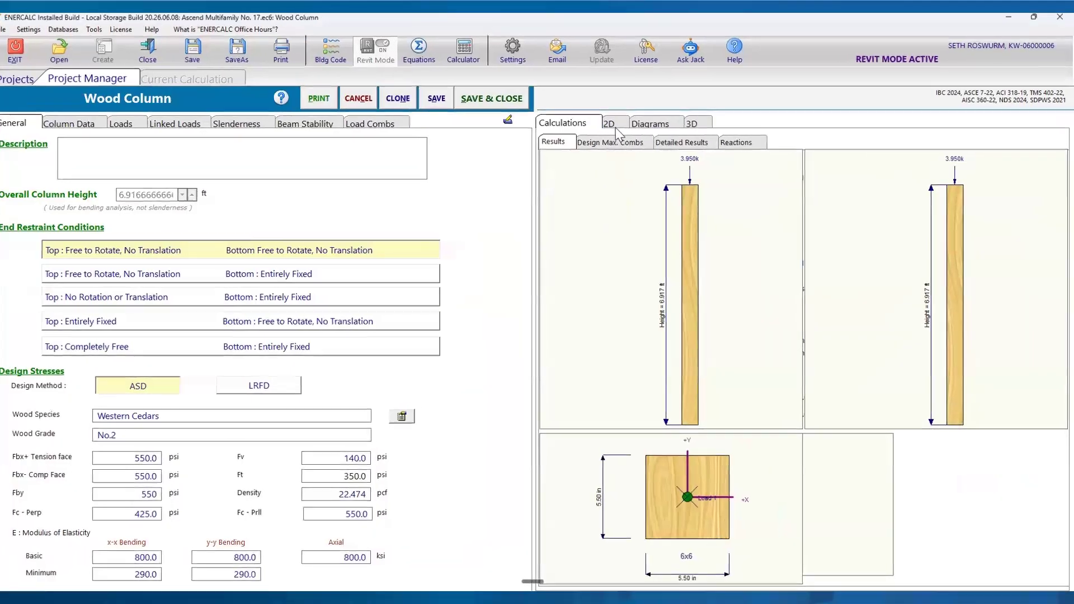
left_click(615, 127)
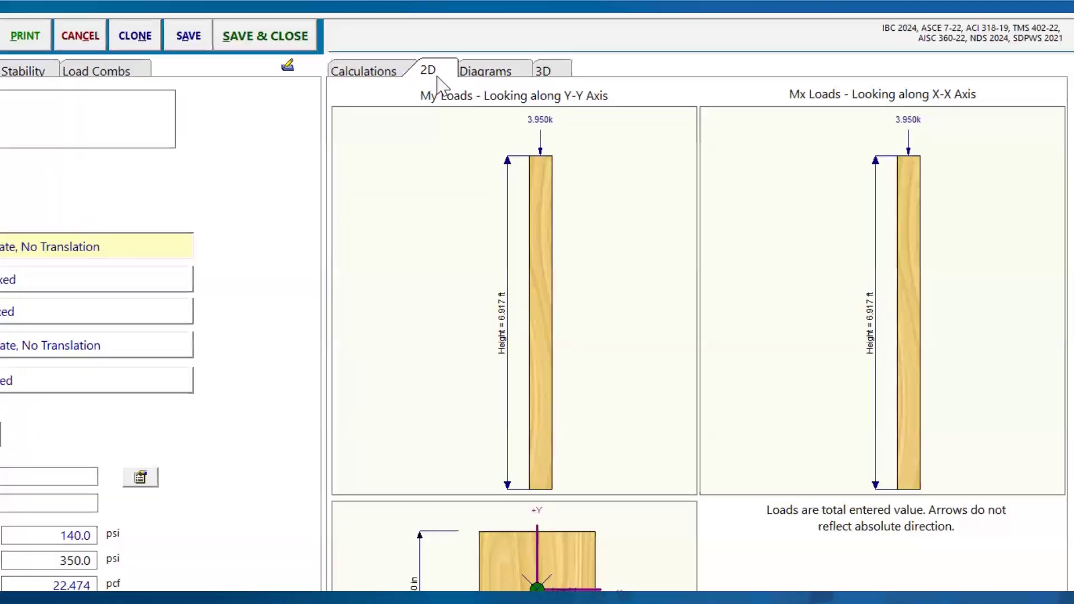
left_click(391, 72)
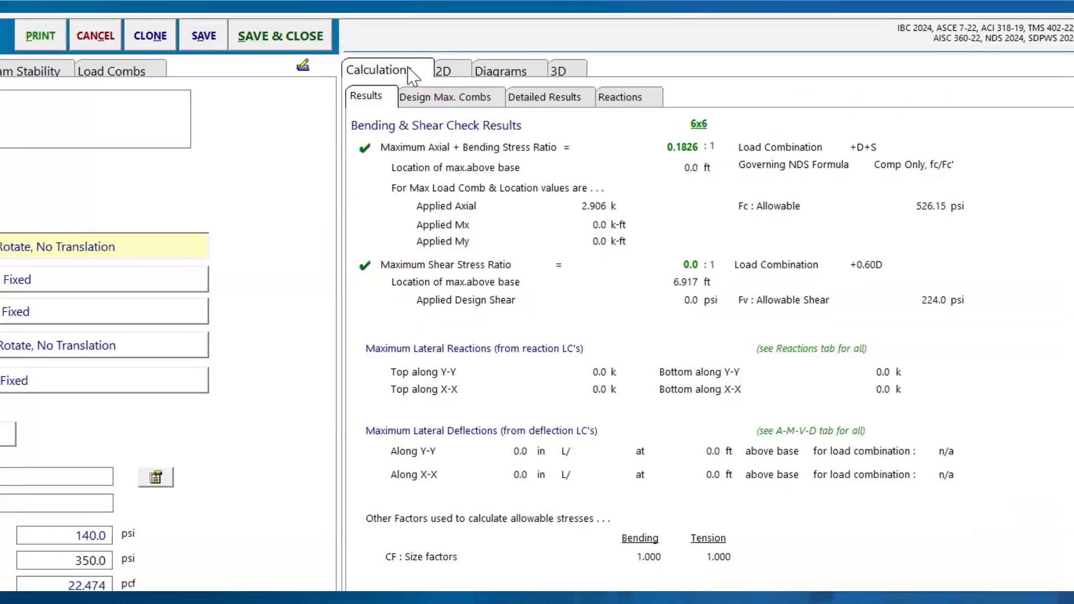
left_click(175, 123)
type("Main Entrance Transfer Post")
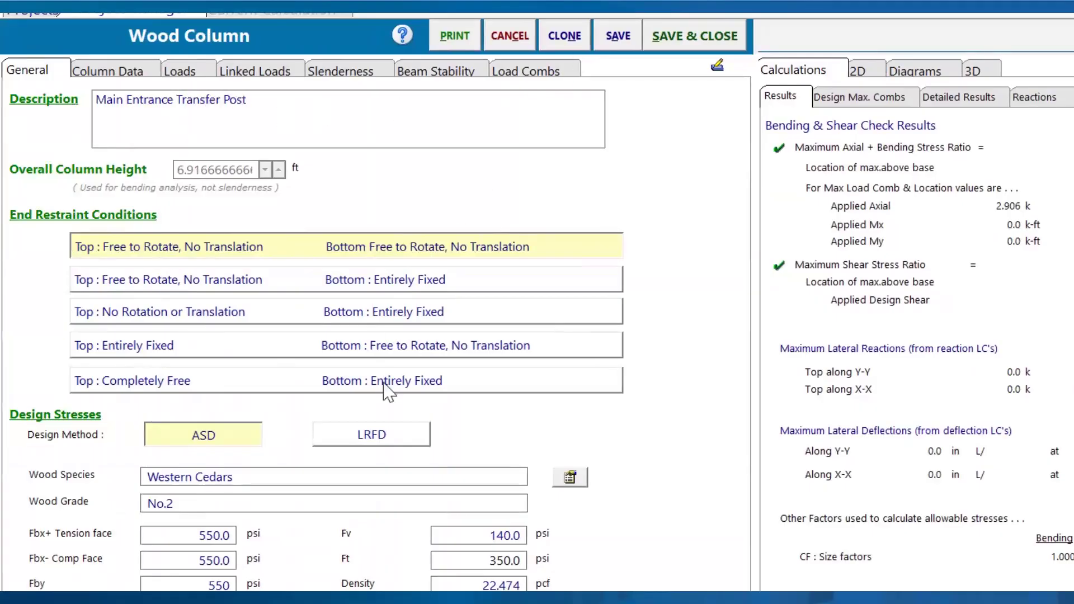
left_click(396, 479)
left_click(702, 40)
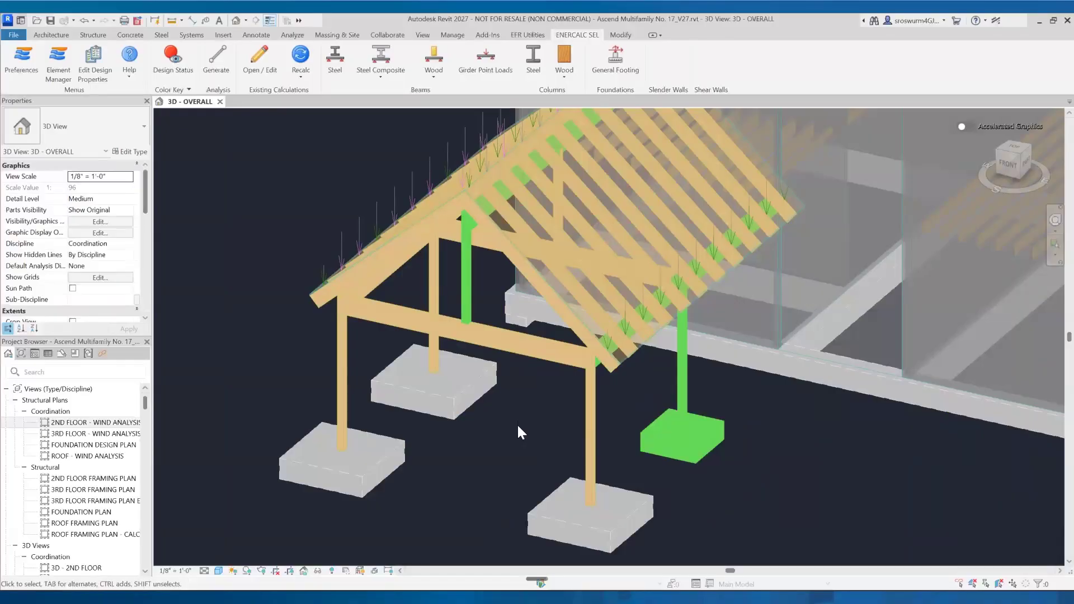
- Start a wood beam design for the porch's front 6x16 beam, manually assigning the outer posts beneath its ends as supports
left_click(434, 58)
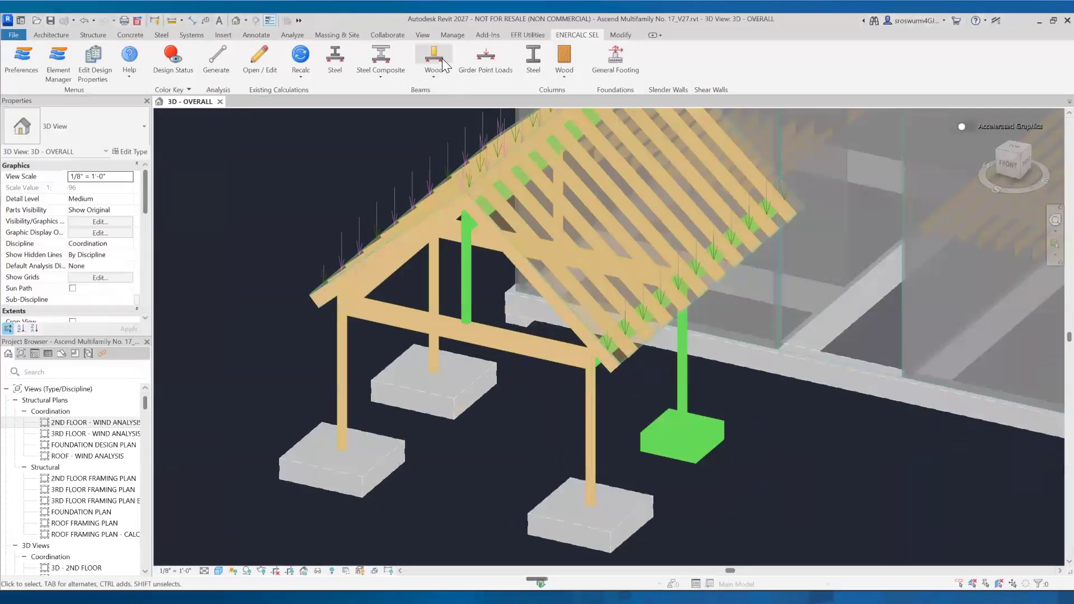
left_click(500, 354)
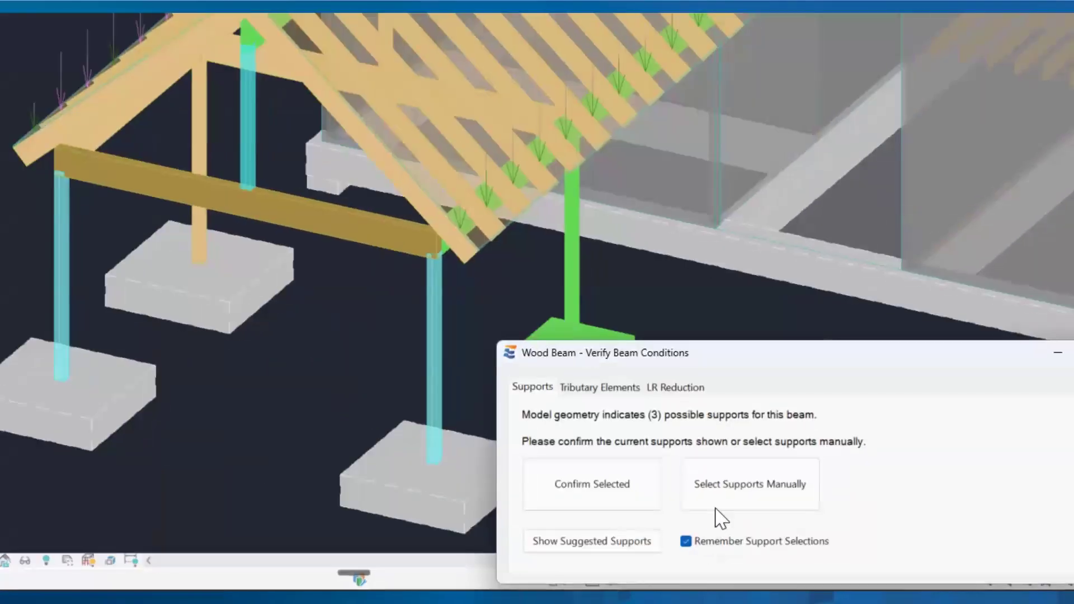
left_click(716, 506)
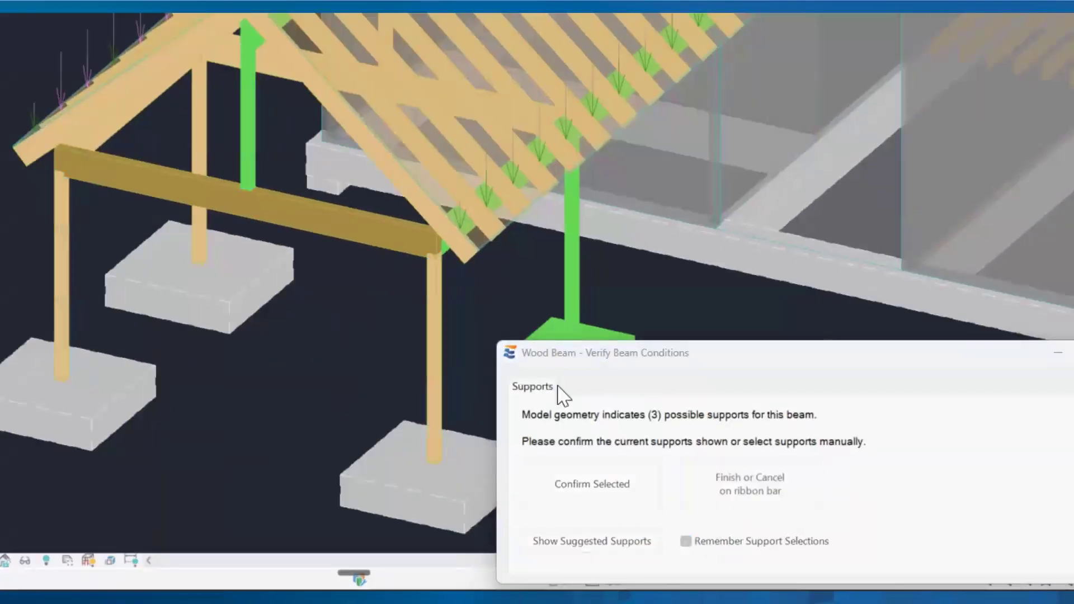
left_click(66, 220)
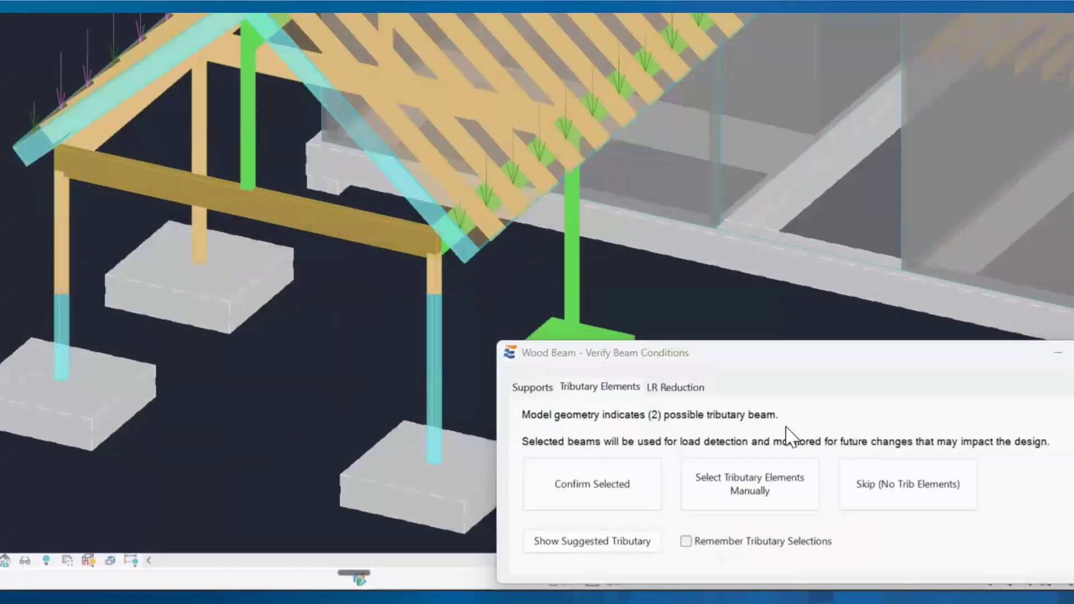
- Manually assign the transfer post as the beam's tributary element, remember the tributary selection, and skip the roof live load reduction
left_click(771, 542)
left_click(761, 499)
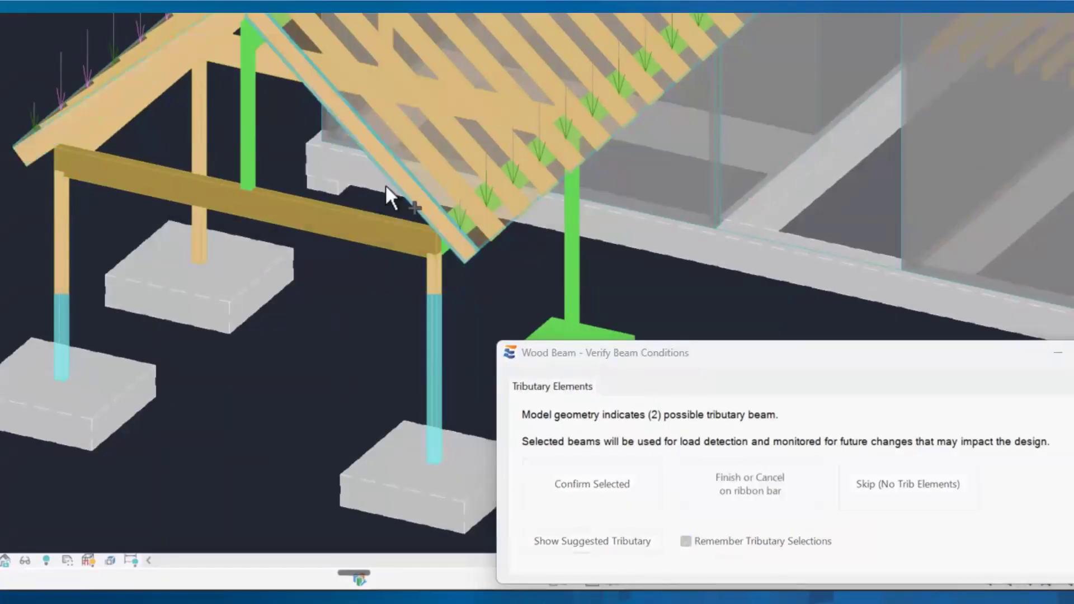
left_click(247, 119)
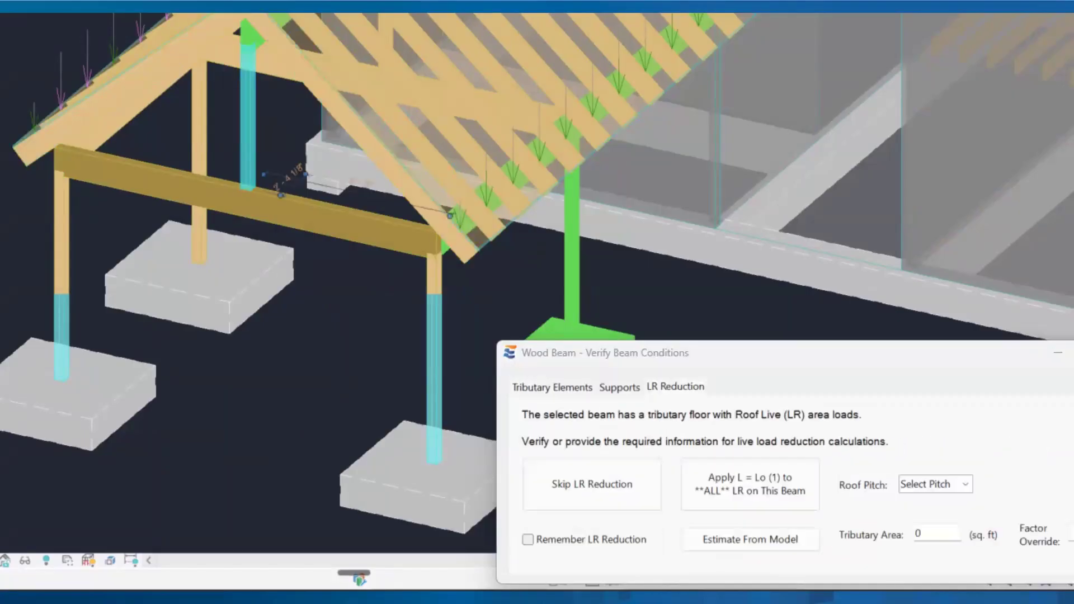
left_click(624, 492)
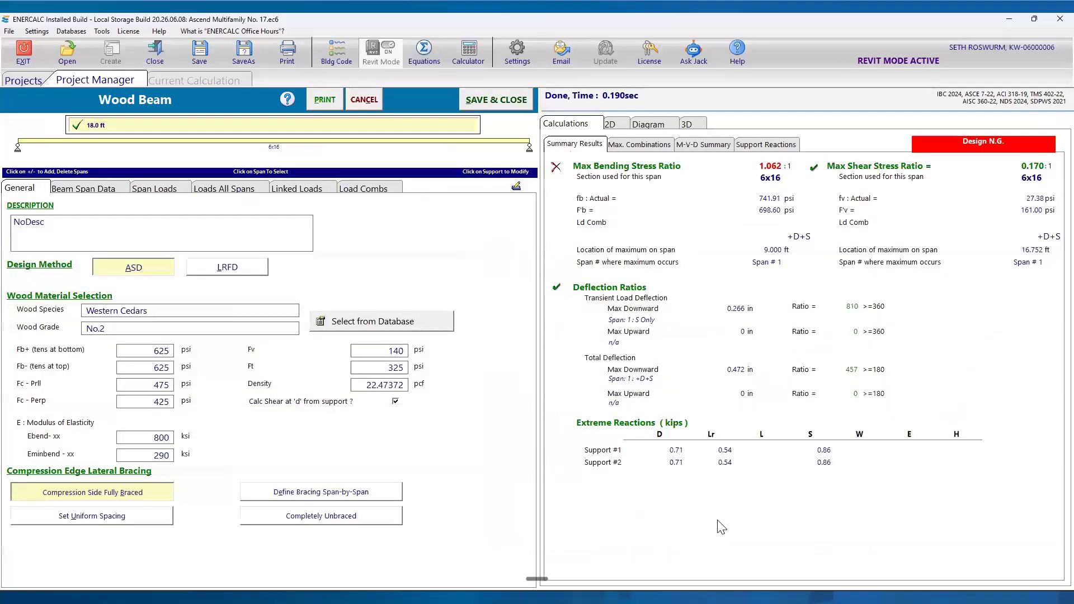
- Change the front porch beam's section to 6x18, save and close the calculation, and check the beam's type in the model
left_click(616, 124)
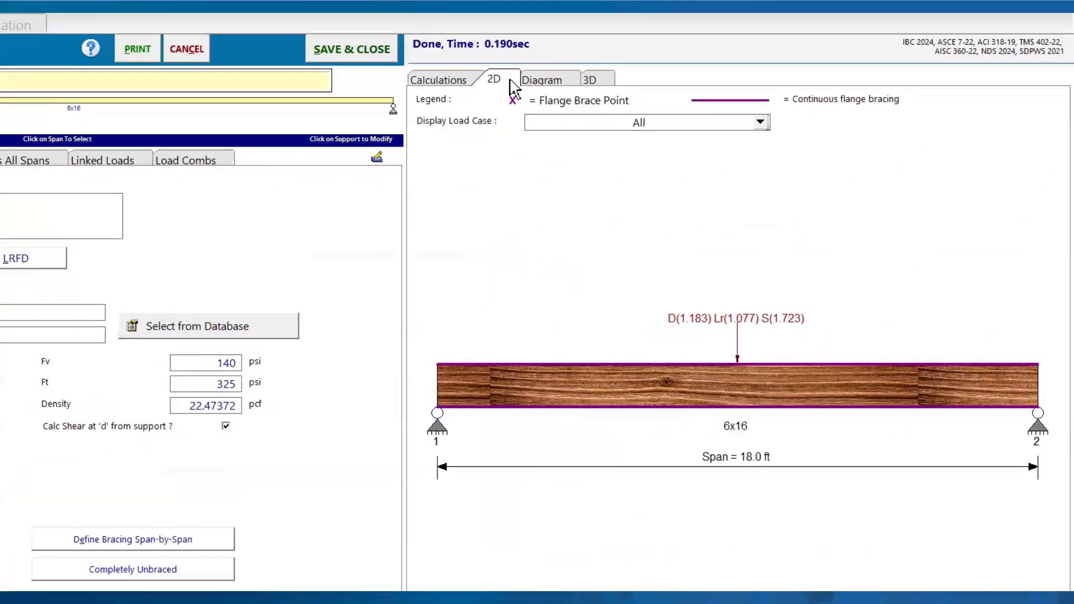
left_click(464, 80)
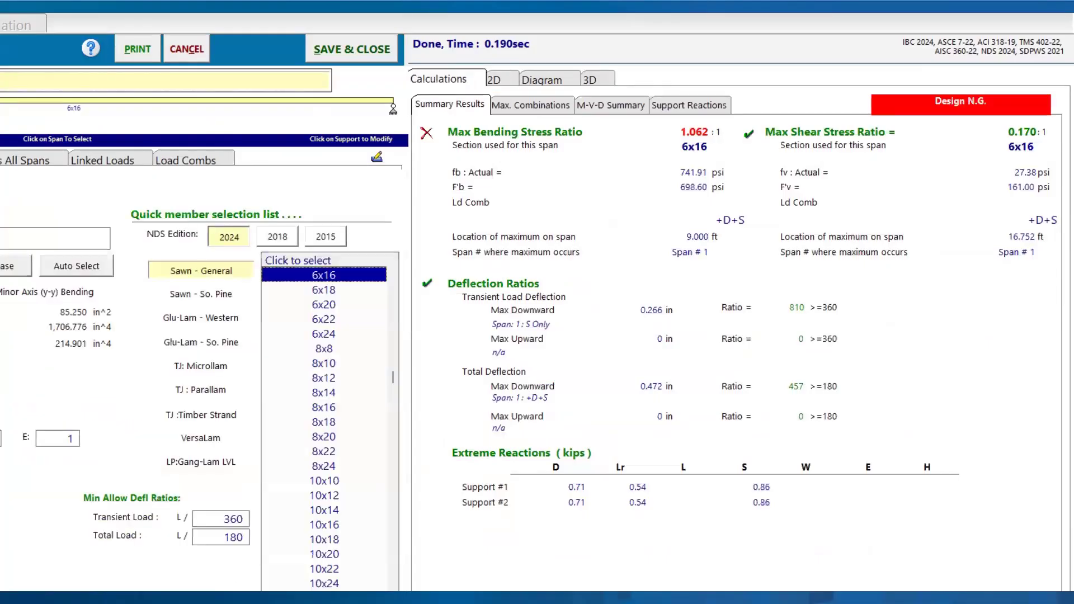
left_click(334, 294)
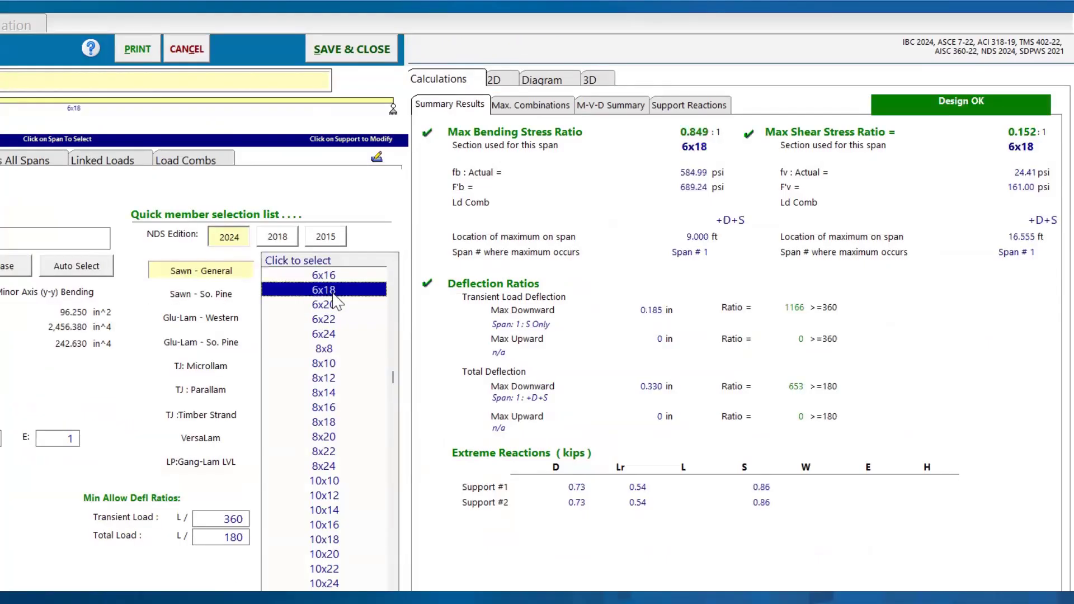
left_click(361, 53)
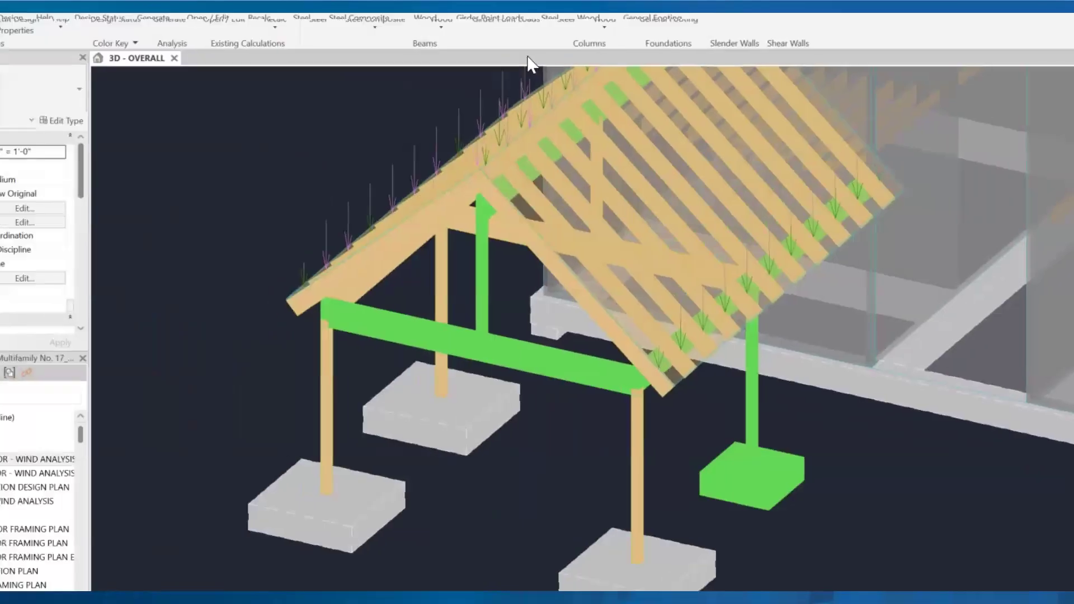
left_click(550, 361)
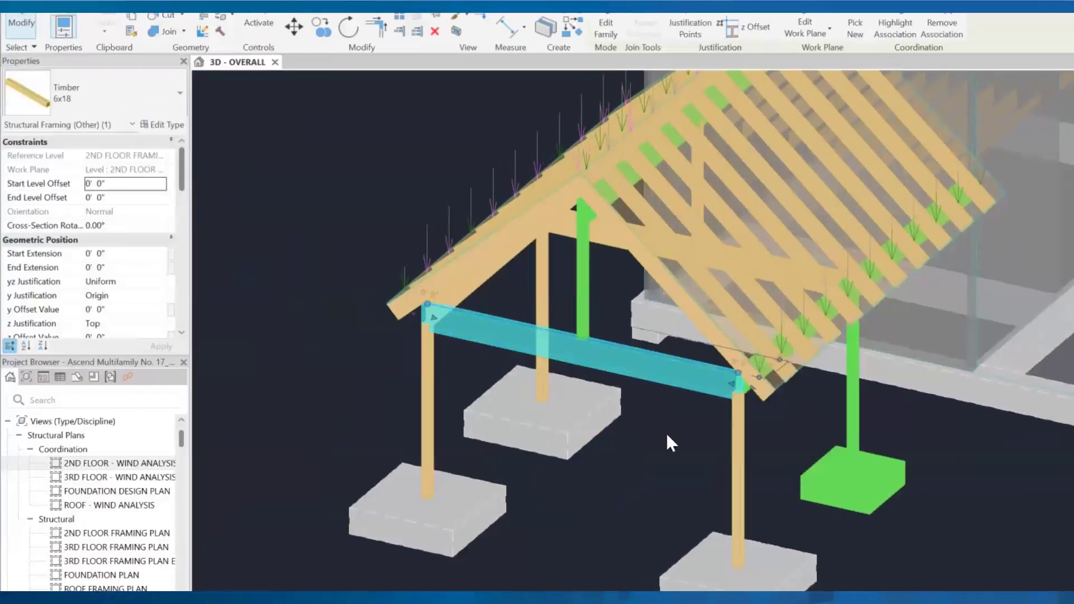
middle_click_drag(701, 502, 658, 491, "shift")
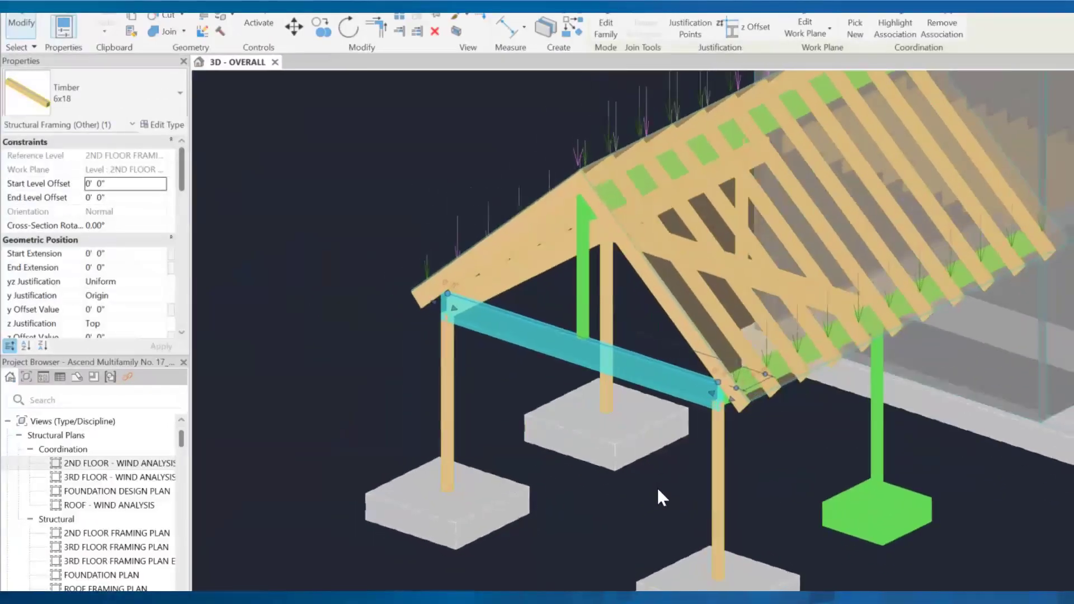
left_click(658, 490)
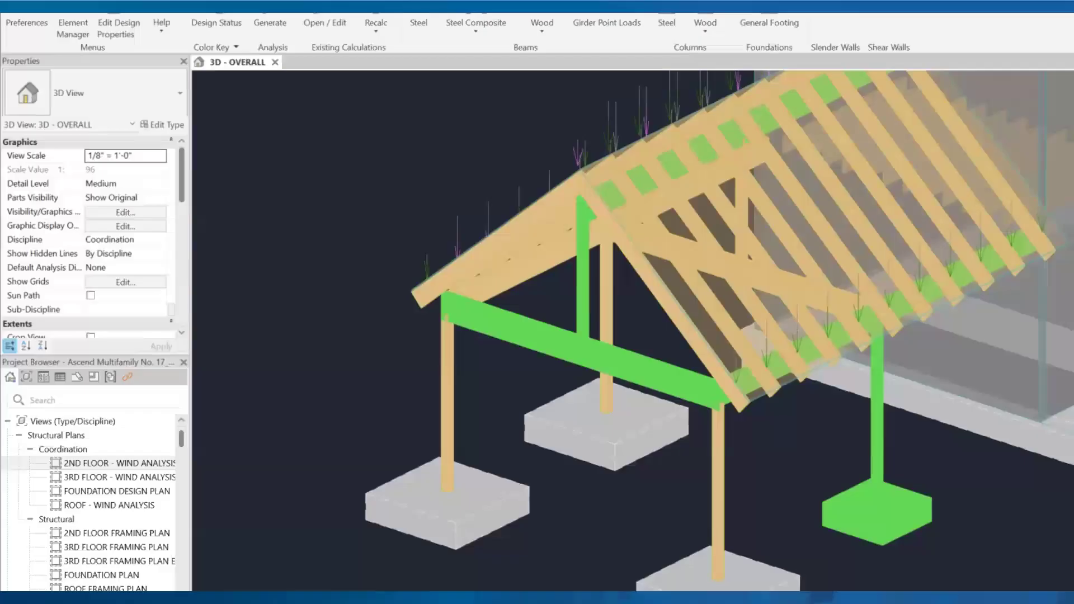
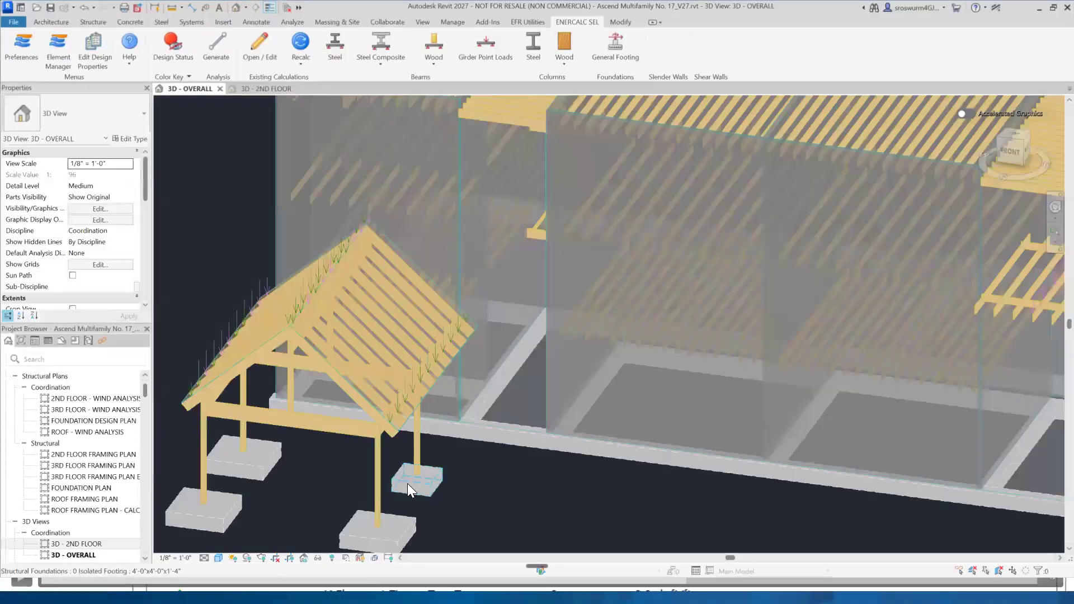
- Select the isolated footing under the porch's rear post near the building and examine its ENERCALC bottom reinforcement parameters
left_click(414, 480)
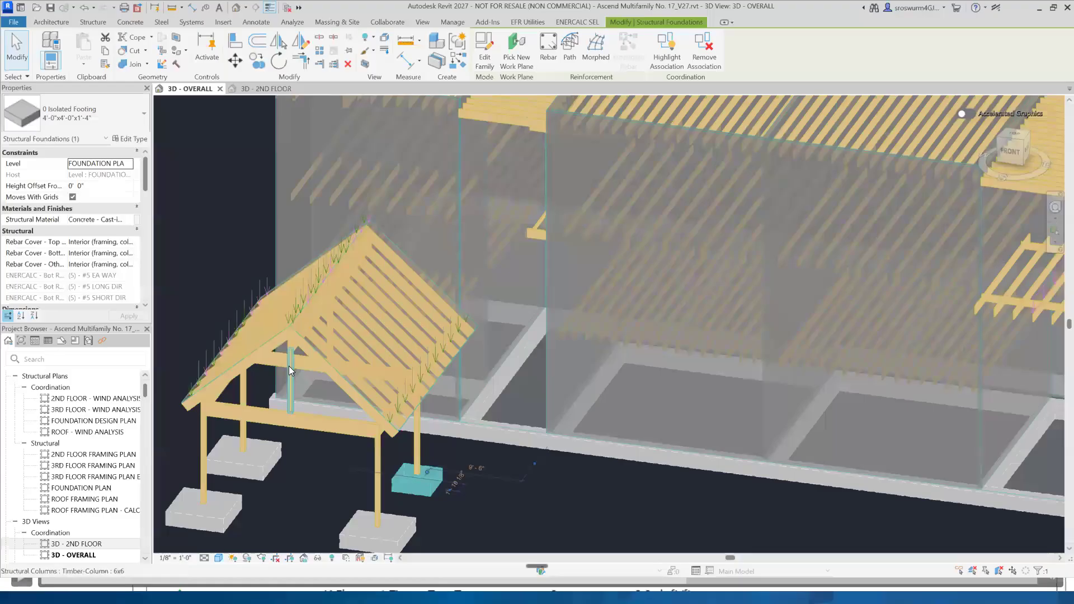
middle_click_drag(502, 492, 498, 470)
scroll(83, 278, "down", 1)
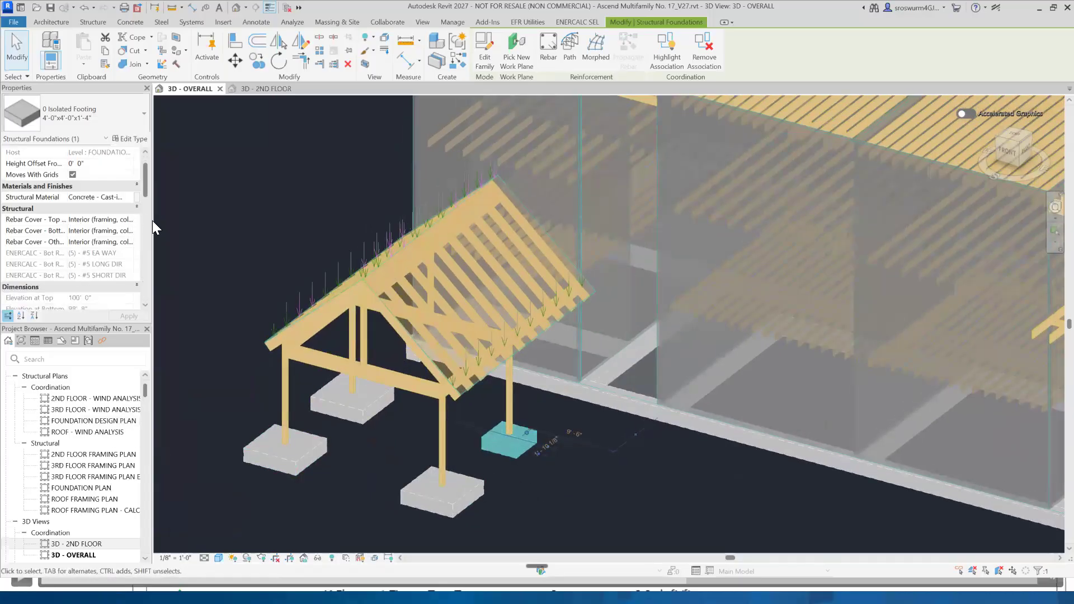
left_click_drag(152, 224, 200, 224)
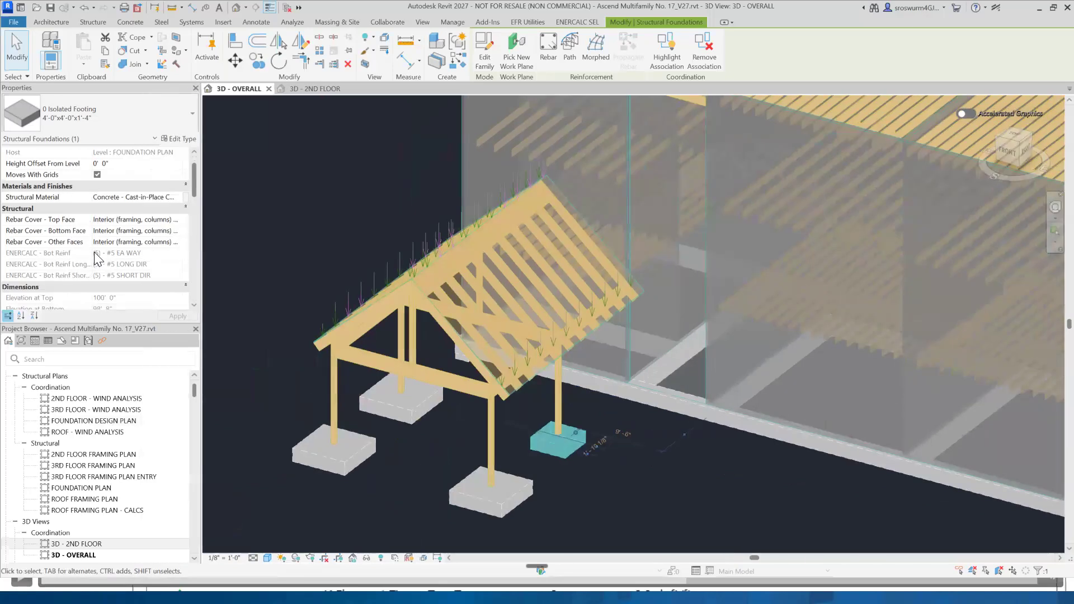
scroll(630, 448, "up", 3)
scroll(521, 475, "up", 2)
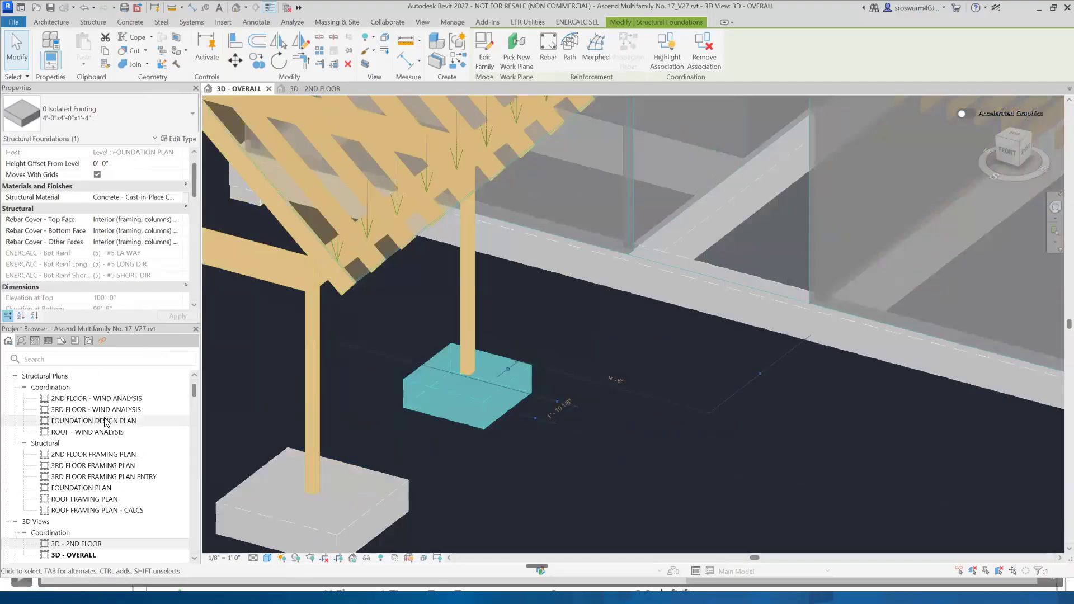
- Open the foundation plan and tag the 4'-0"x4'-0"x1'-4" isolated footing with a leadered structural foundation tag
double_click(83, 488)
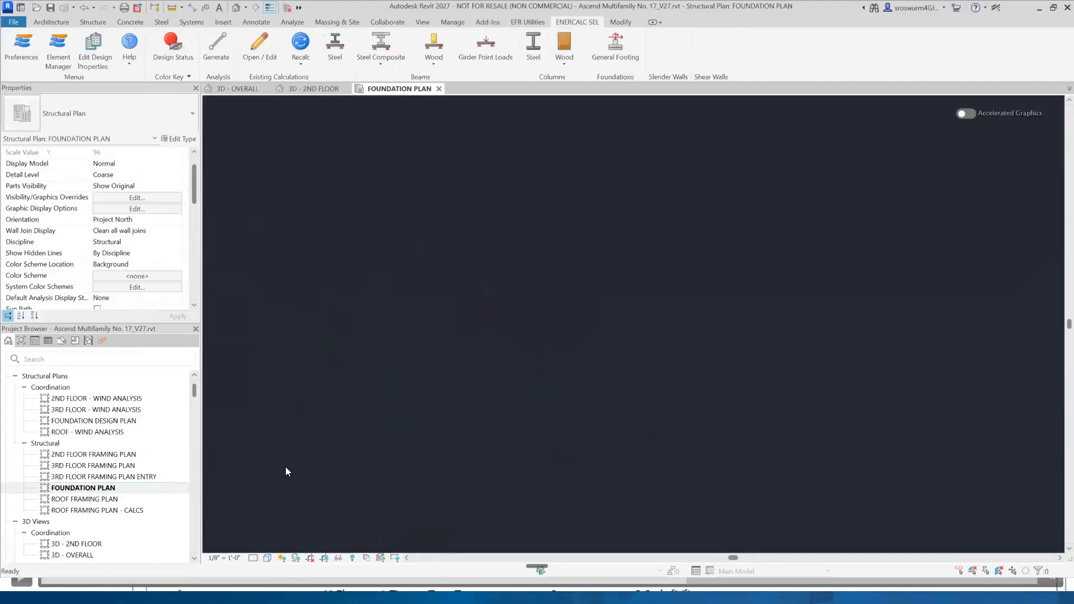
scroll(408, 525, "up", 8)
middle_click_drag(485, 426, 394, 269)
scroll(454, 349, "up", 4)
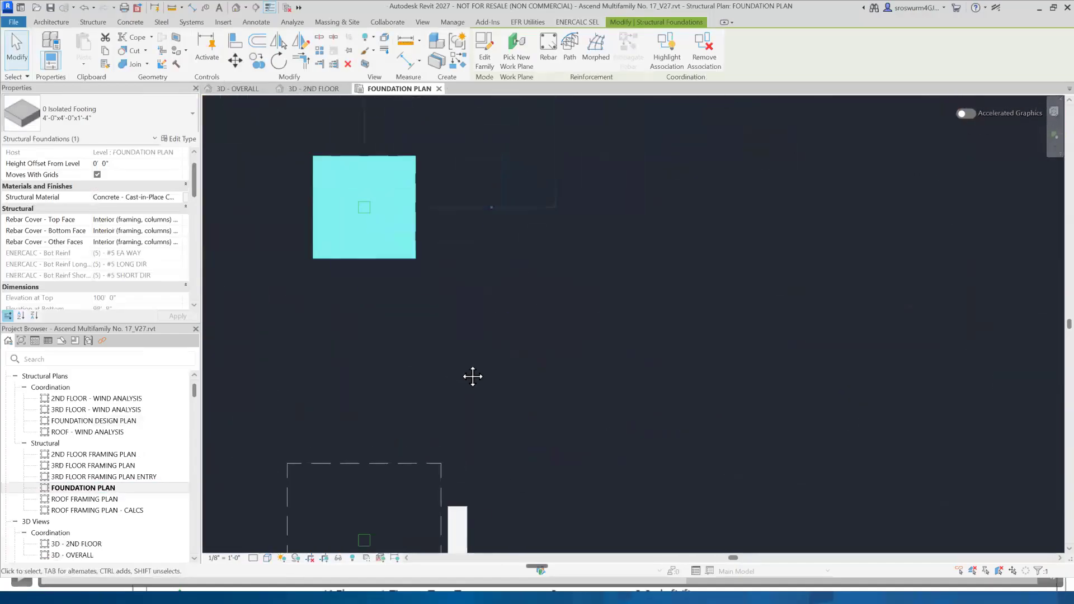
middle_click_drag(472, 376, 497, 383)
key("t")
key("g")
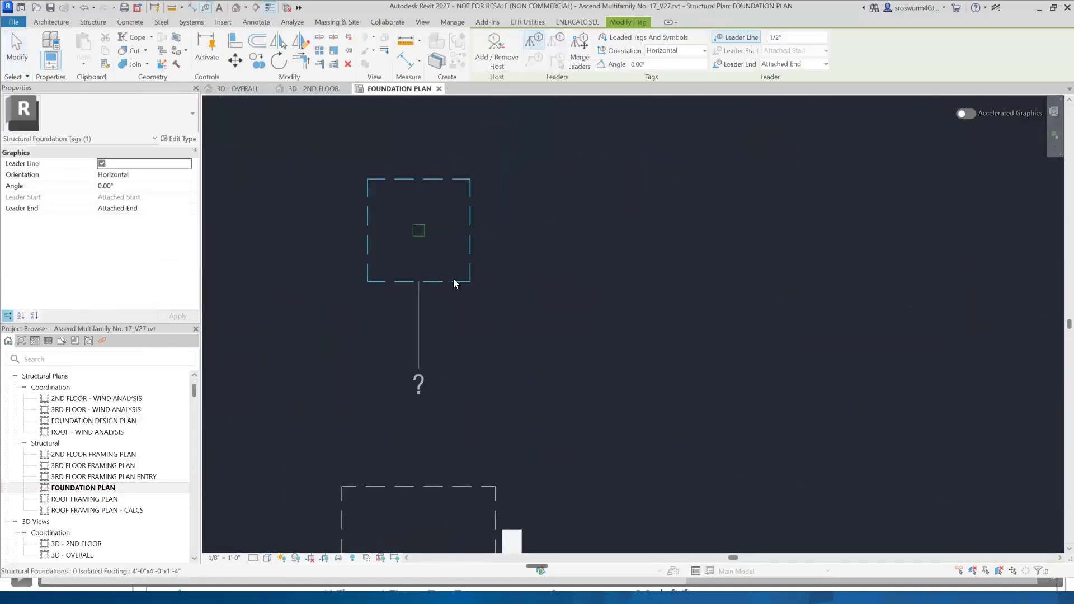
left_click(448, 281)
key("Escape")
- Change the footing tag's type to ENERCALC Bot Reinf (2027) Standard and move the tag up close beneath the footing
left_click(417, 348)
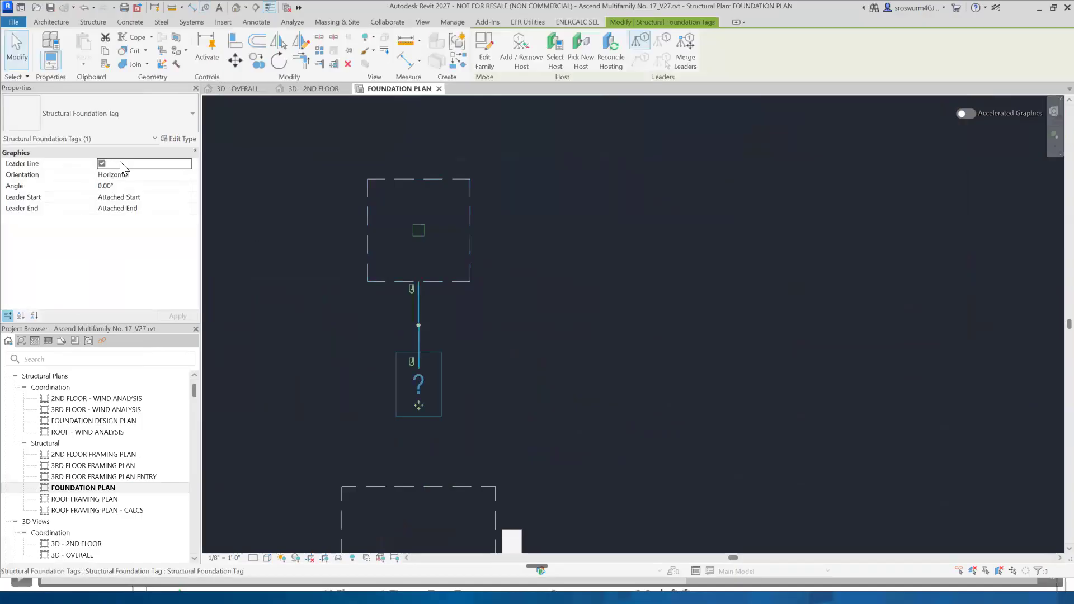
left_click(93, 126)
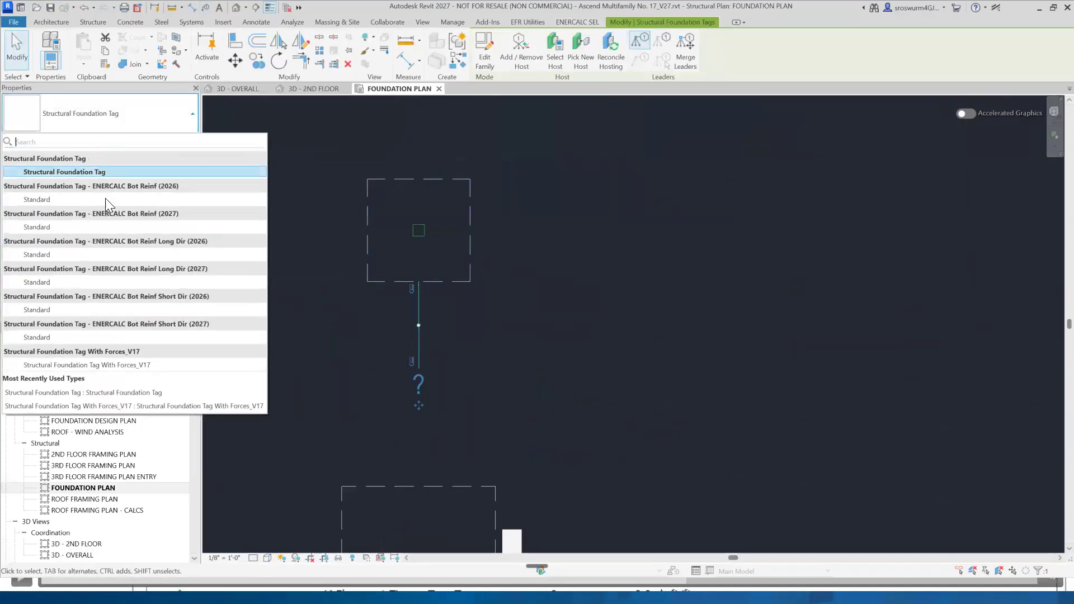
left_click(104, 225)
left_click_drag(418, 402, 418, 335)
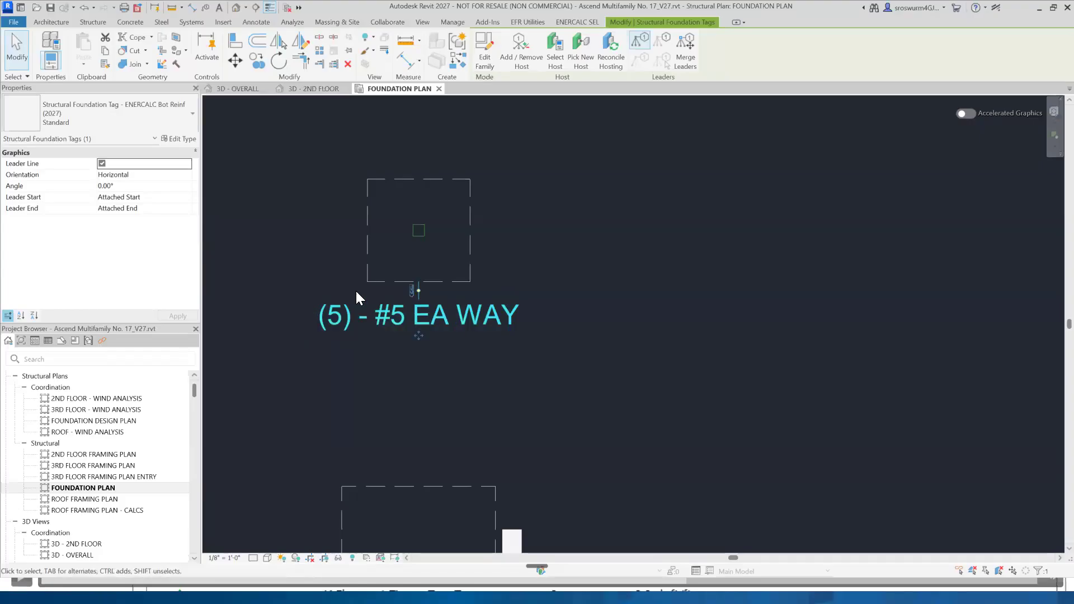
left_click(1038, 9)
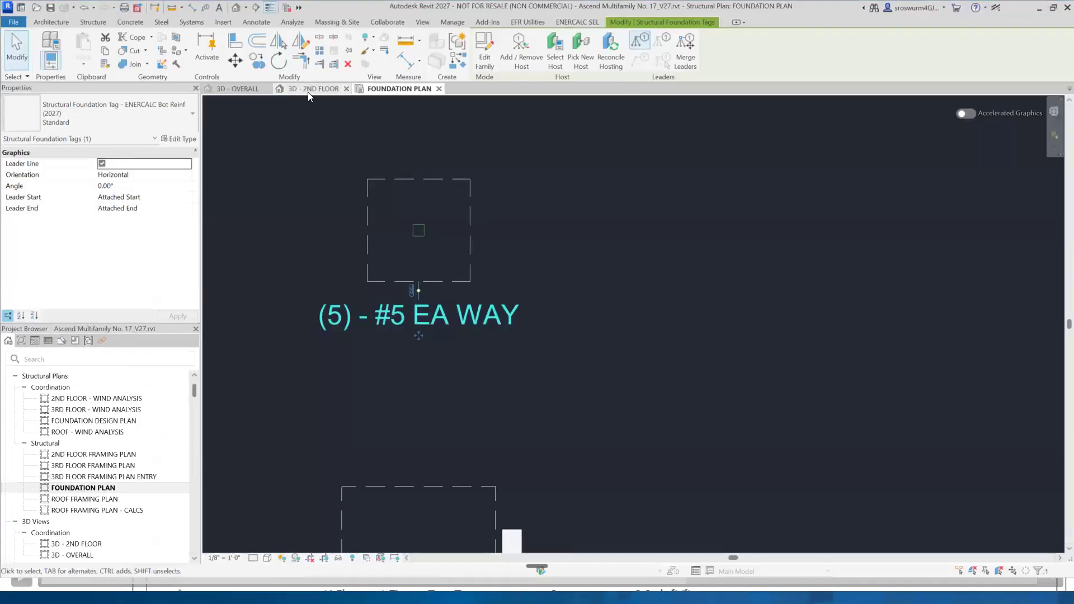
- Open the 2nd floor framing plan and examine the girder truss framing around the wood stair opening
left_click(308, 91)
double_click(90, 454)
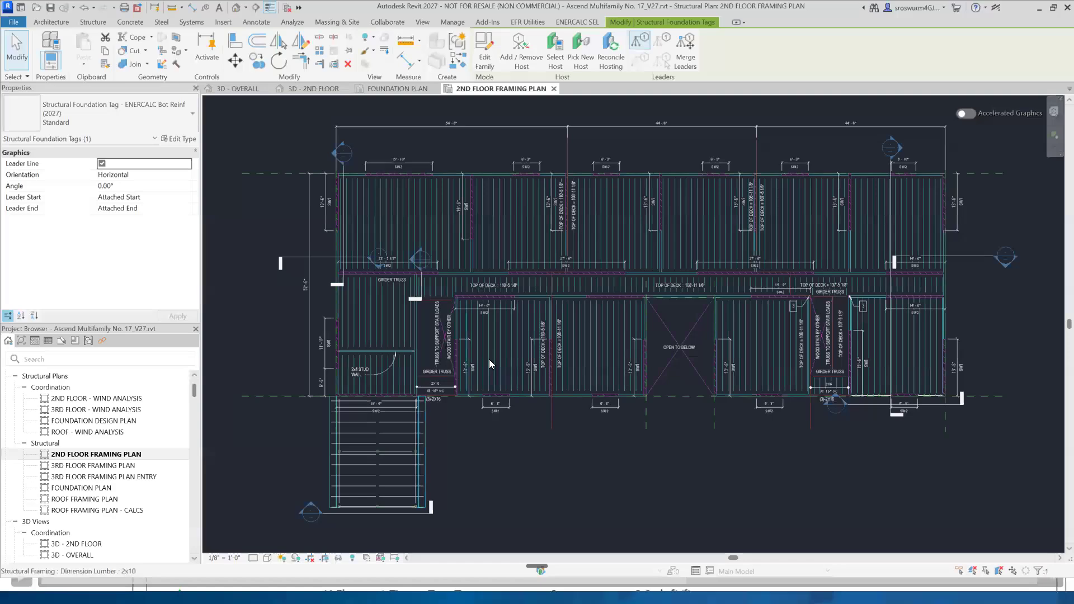
middle_click_drag(609, 414, 564, 410)
scroll(410, 318, "up", 5)
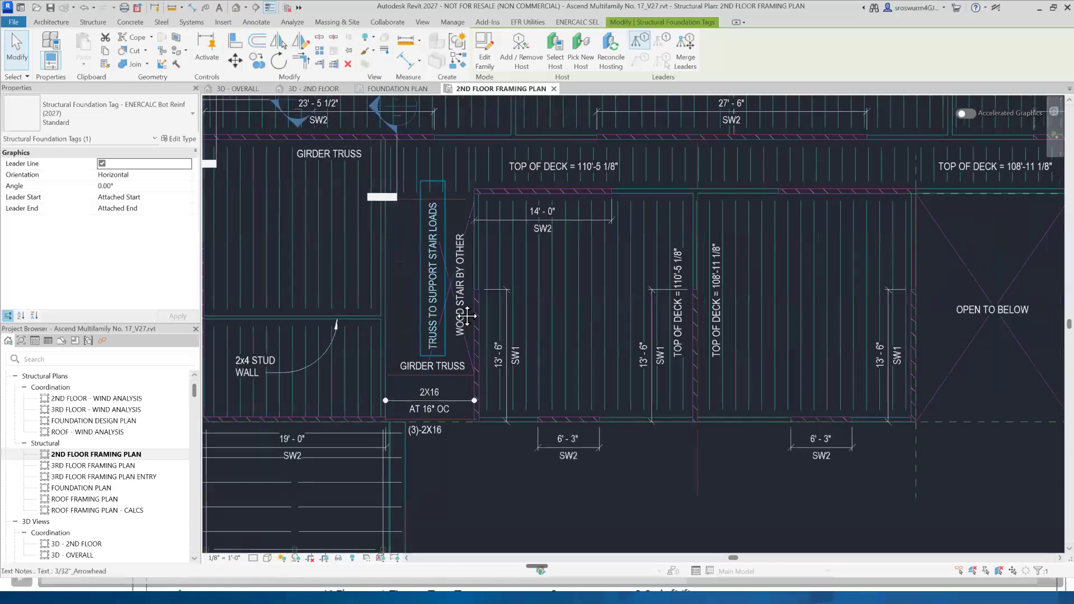
scroll(452, 320, "up", 3)
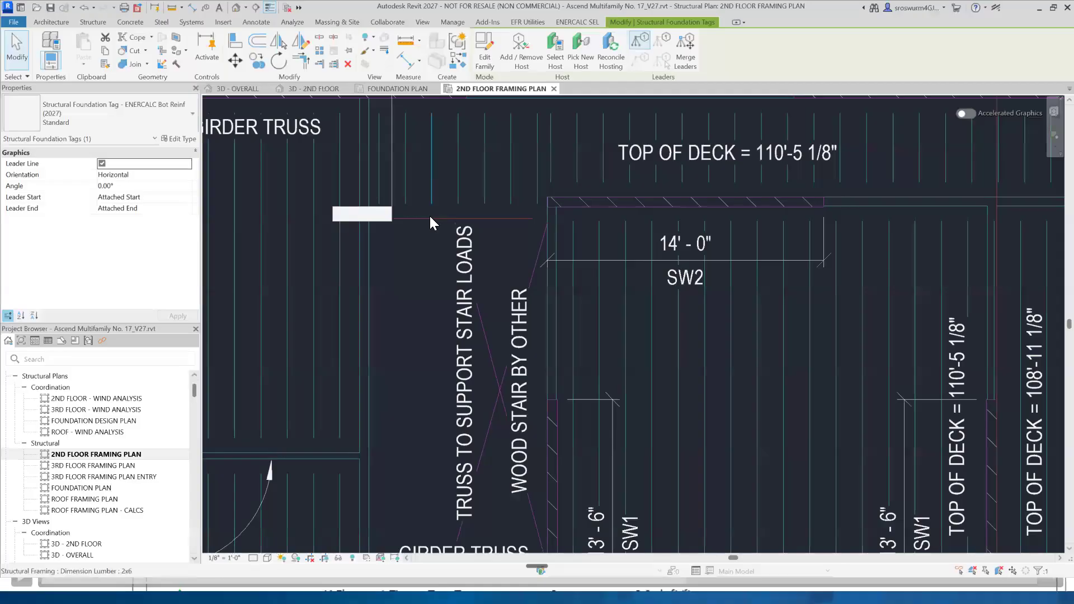
key("Escape")
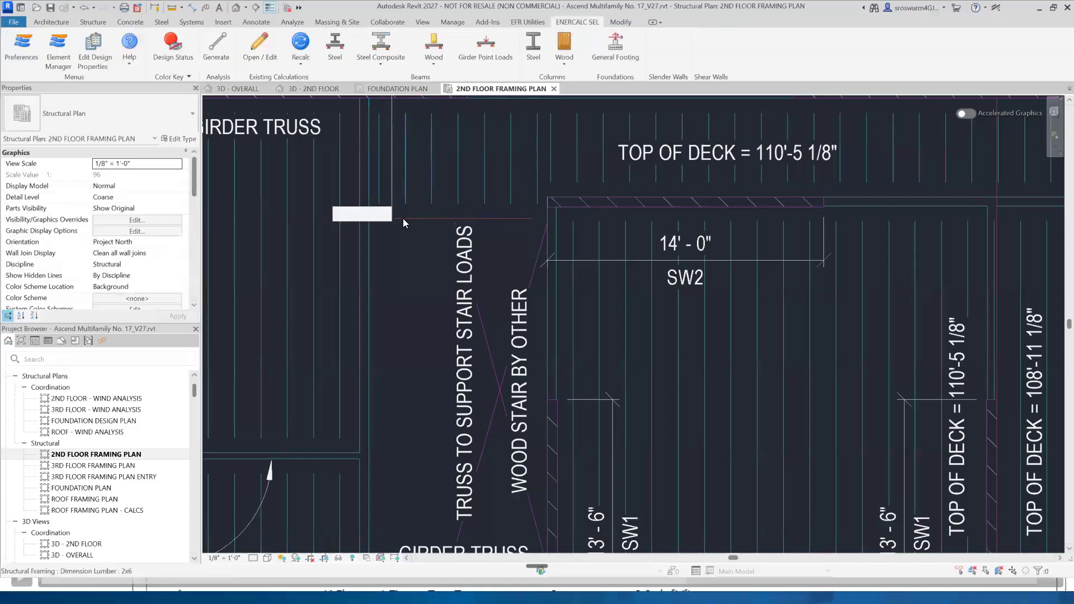
- Select the 2-2x12 girder at the head of the wood stair opening and examine its structural and dimension properties
left_click(403, 218)
scroll(135, 236, "down", 5)
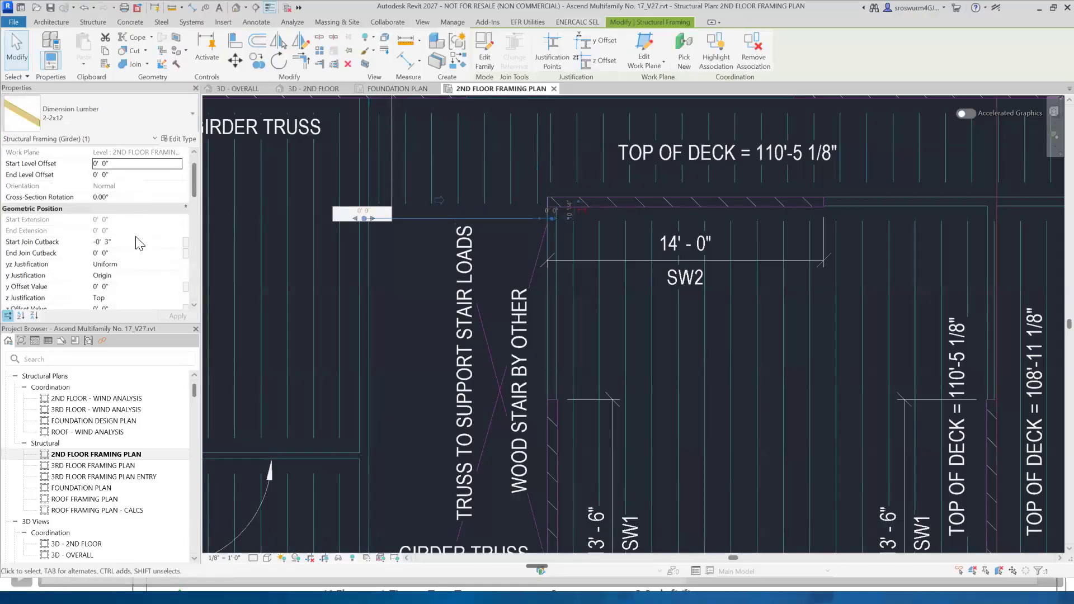
scroll(135, 236, "down", 3)
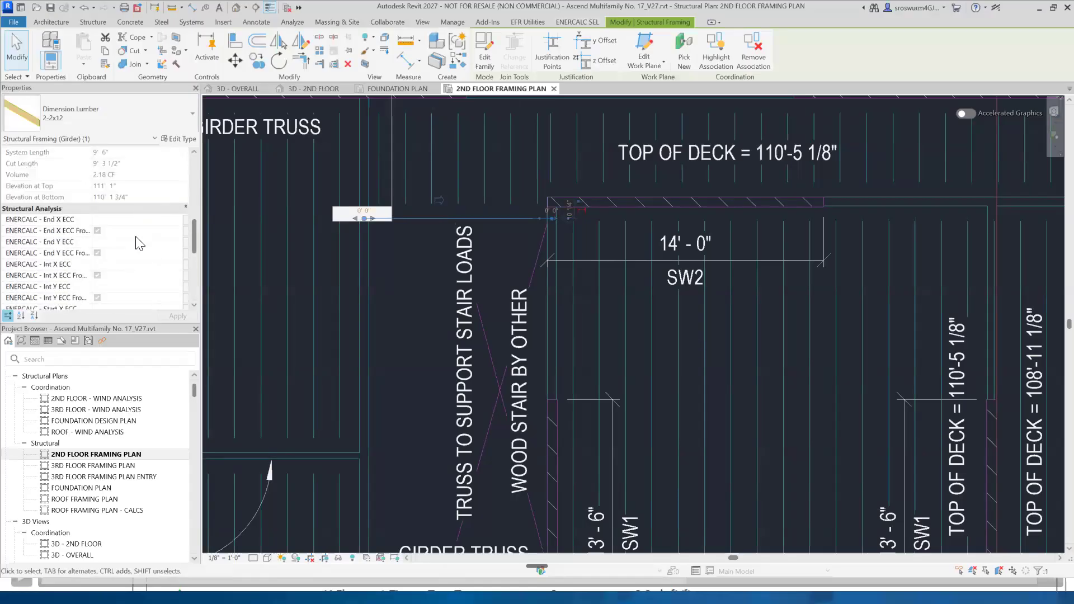
scroll(139, 243, "up", 1)
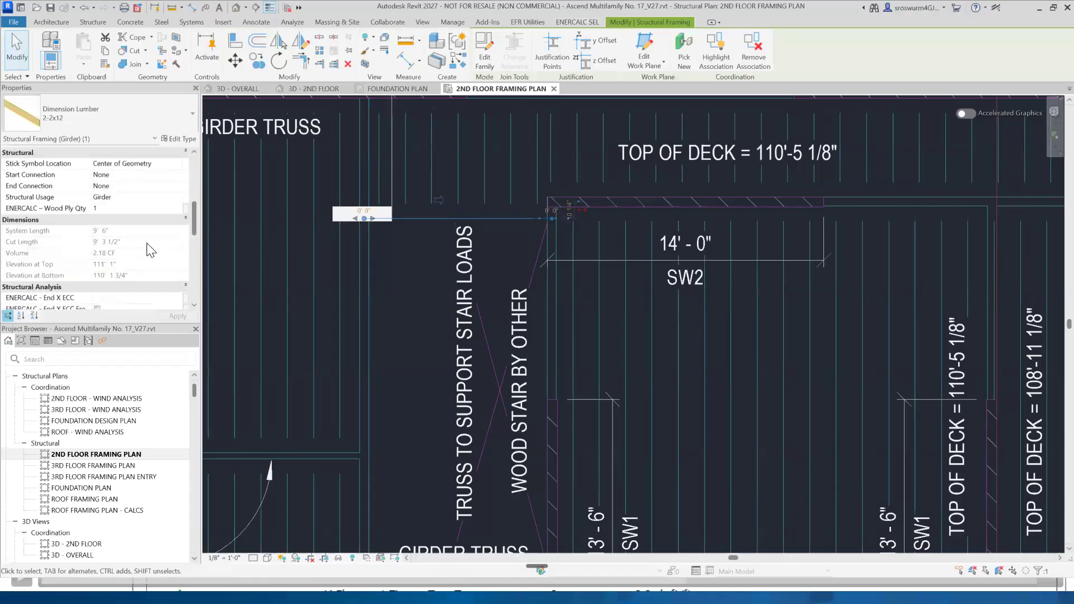
key("Escape")
- Open the ENERCALC Element Manager and locate the Roof Parallam Joist Typical and My Balcony Beam calculations in the model
left_click(58, 51)
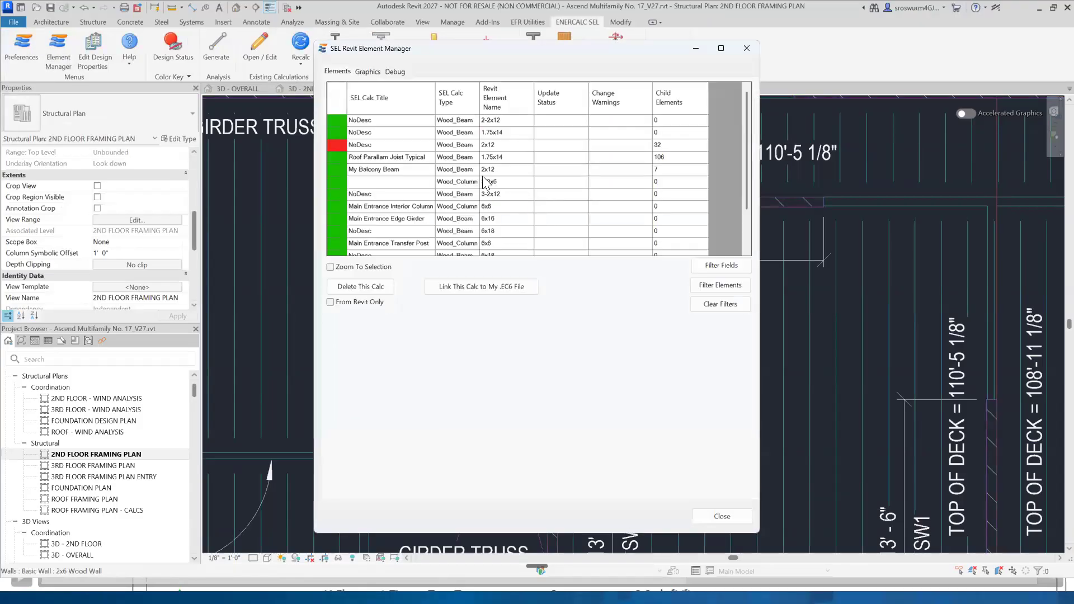
left_click(410, 158)
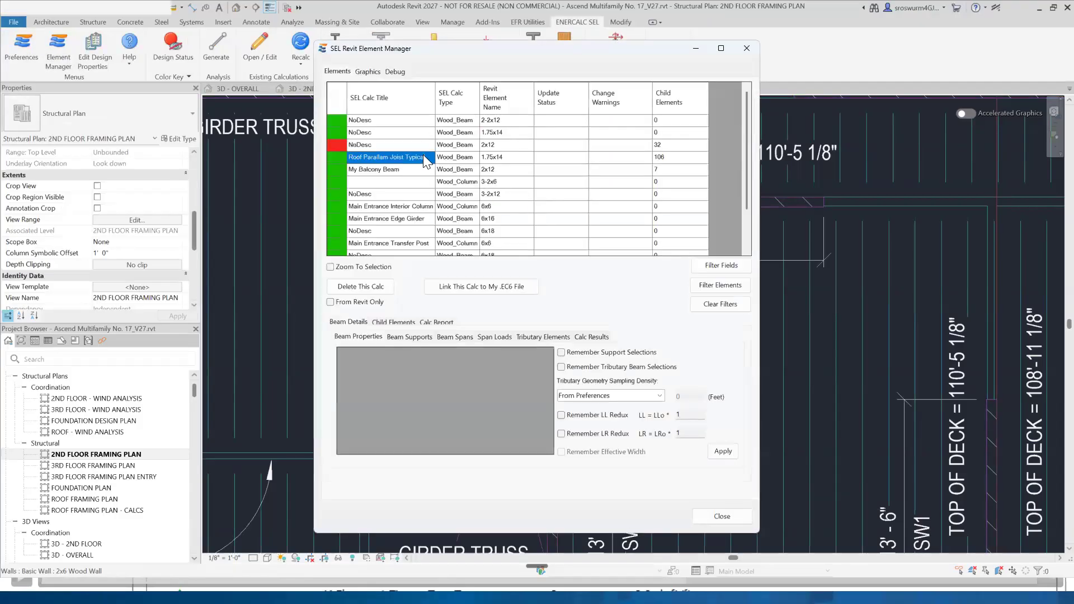
scroll(837, 266, "down", 2)
scroll(847, 287, "down", 3)
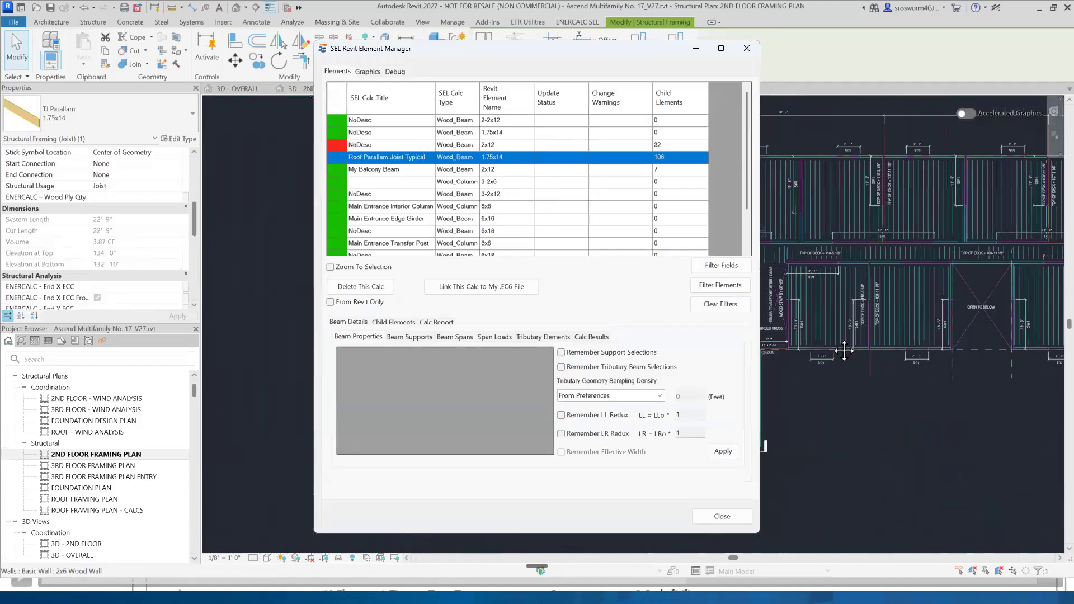
left_click(396, 170)
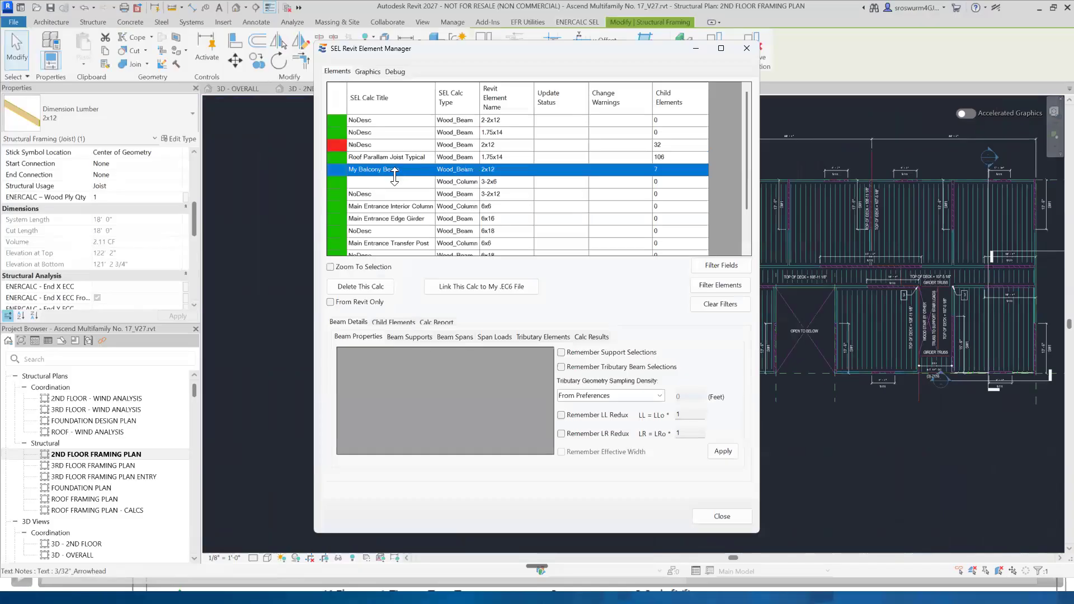
scroll(412, 211, "down", 1)
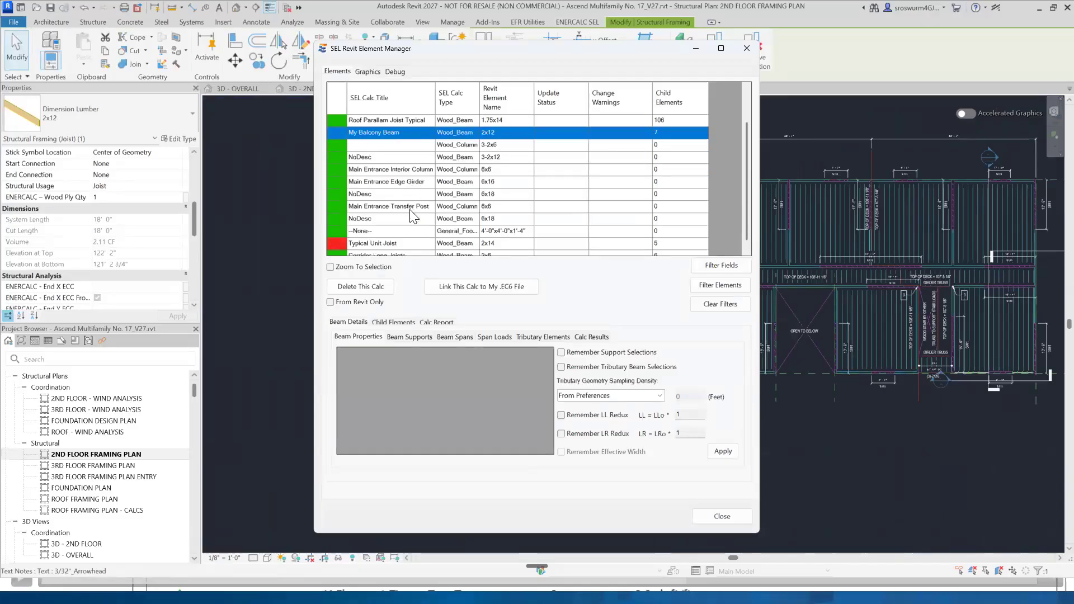
scroll(413, 216, "down", 1)
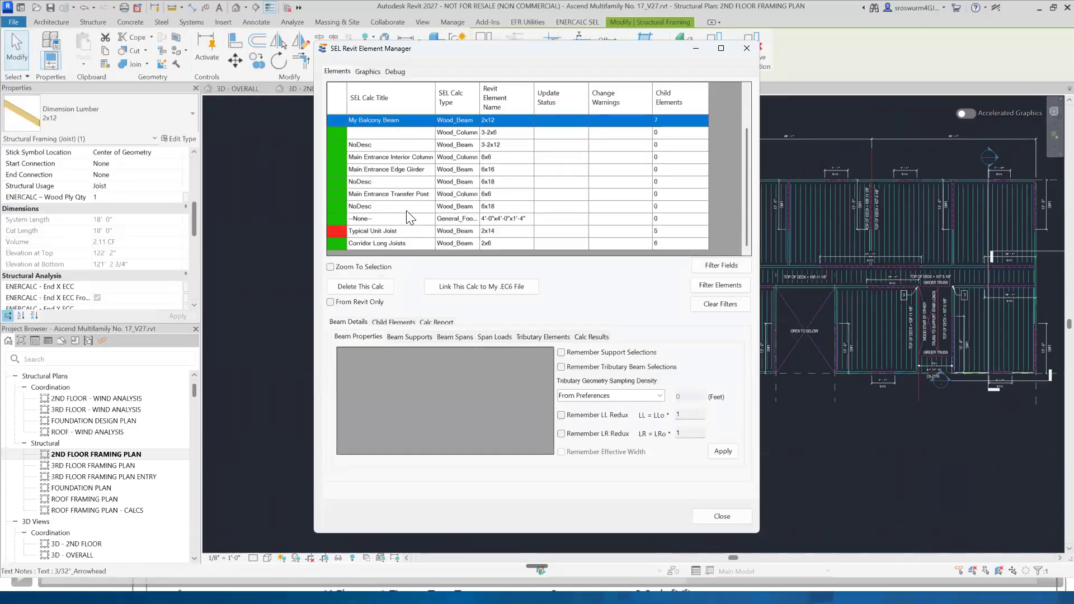
- Locate the Corridor Long Joists calculation's 2x6 joist on the plan through the element manager, closing the manager when found
left_click(401, 245)
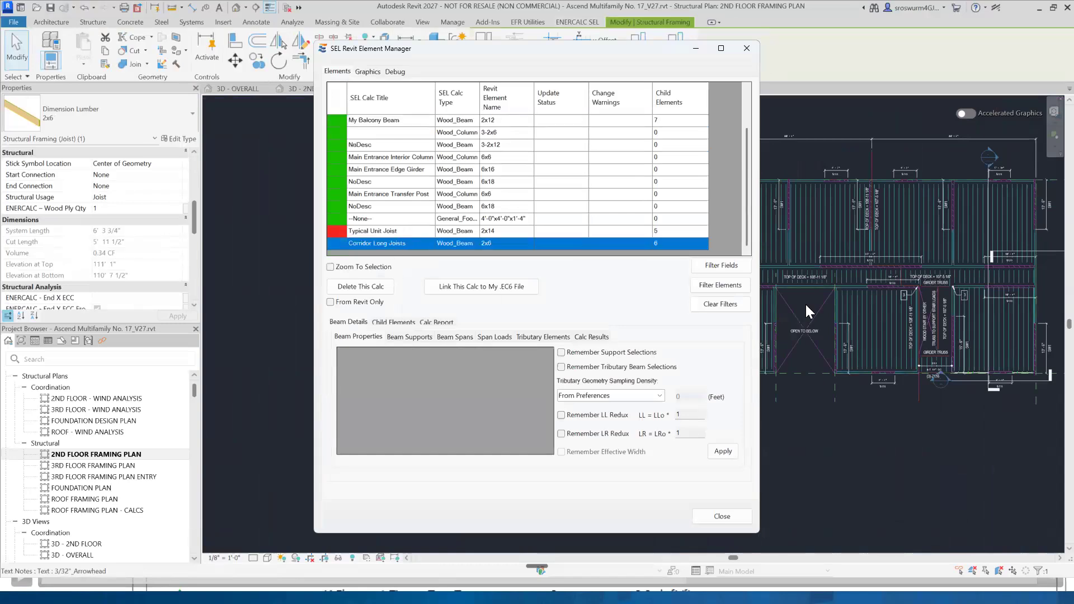
middle_click_drag(820, 345, 892, 360)
middle_click_drag(800, 322, 911, 337)
scroll(880, 344, "up", 5)
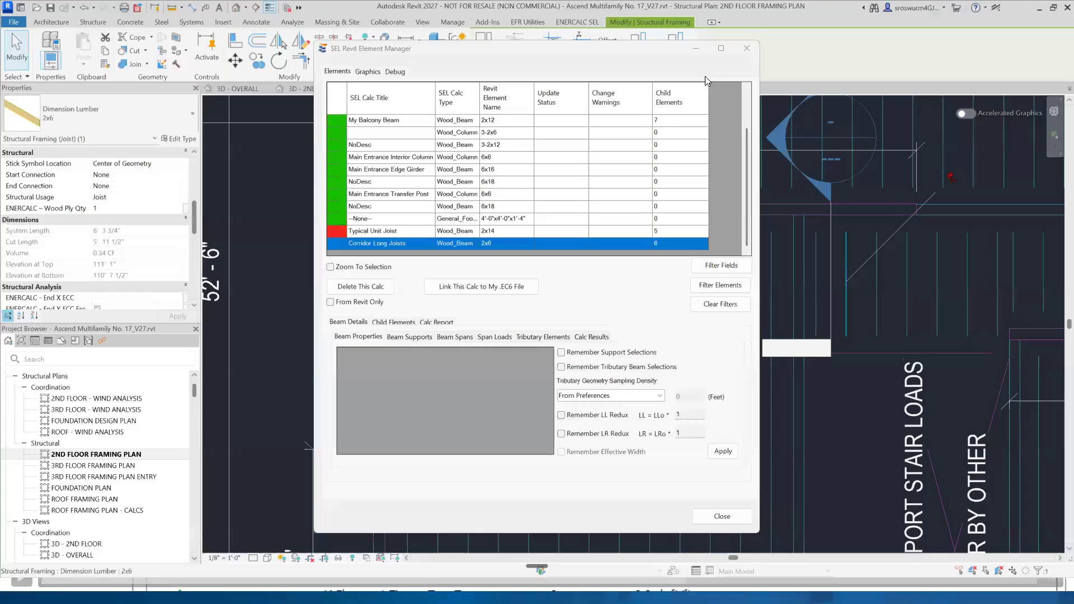
left_click(747, 52)
- Tag the 2x6 corridor joist near the stair opening with a leadered structural framing tag and move the tag next to the joist
middle_click_drag(851, 396, 687, 421)
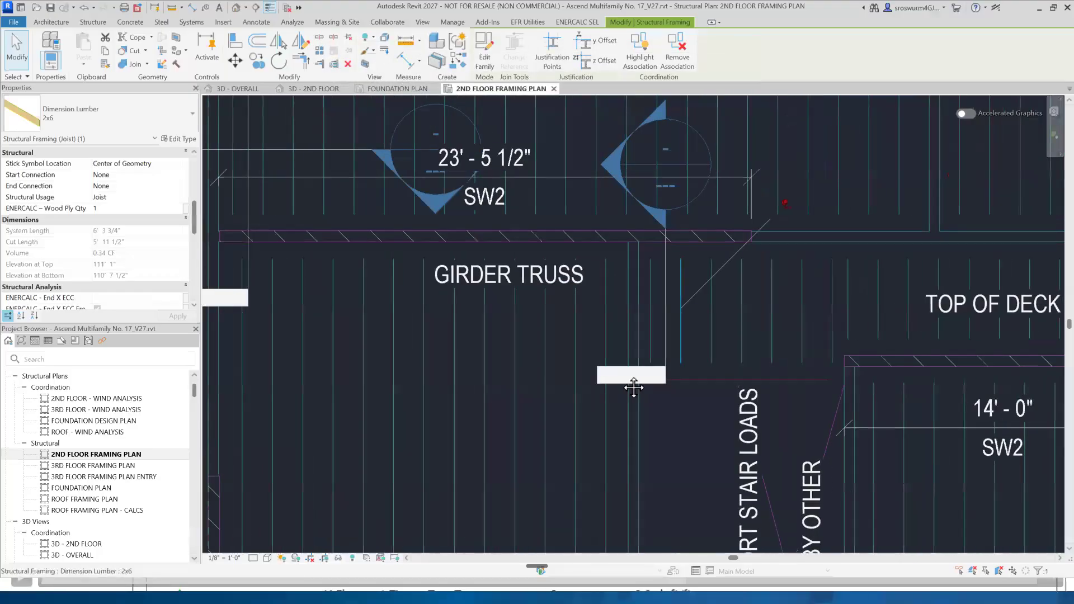
middle_click_drag(633, 386, 618, 375)
key("t")
key("g")
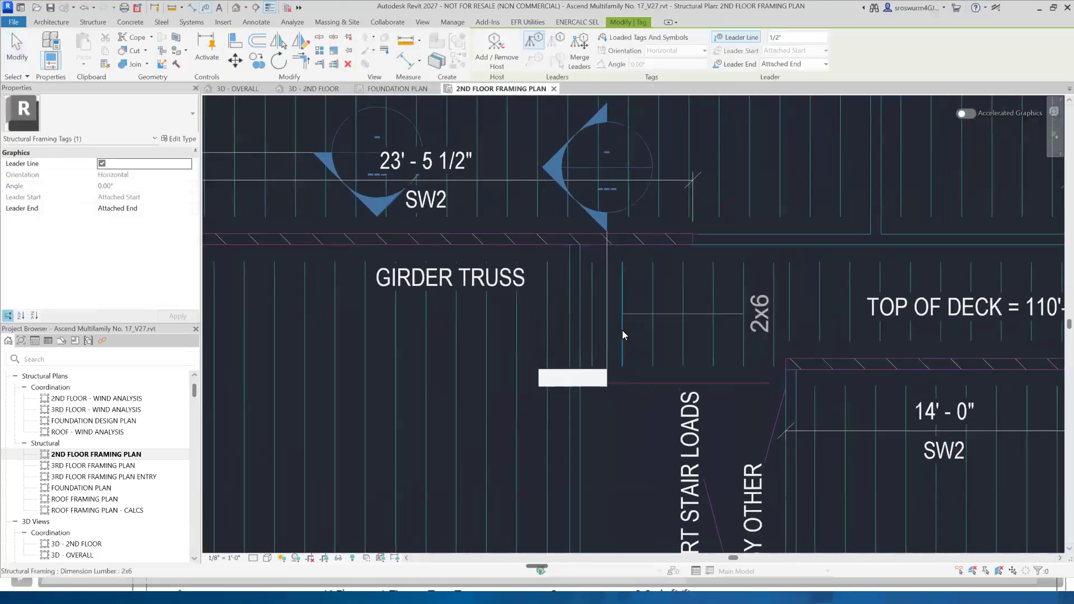
key("Escape")
key("Escape")
left_click(669, 314)
left_click_drag(775, 319, 655, 318)
- Change the joist tag's type to ENERCALC Description (2027) Standard and shift the tag up away from the joist
left_click(120, 115)
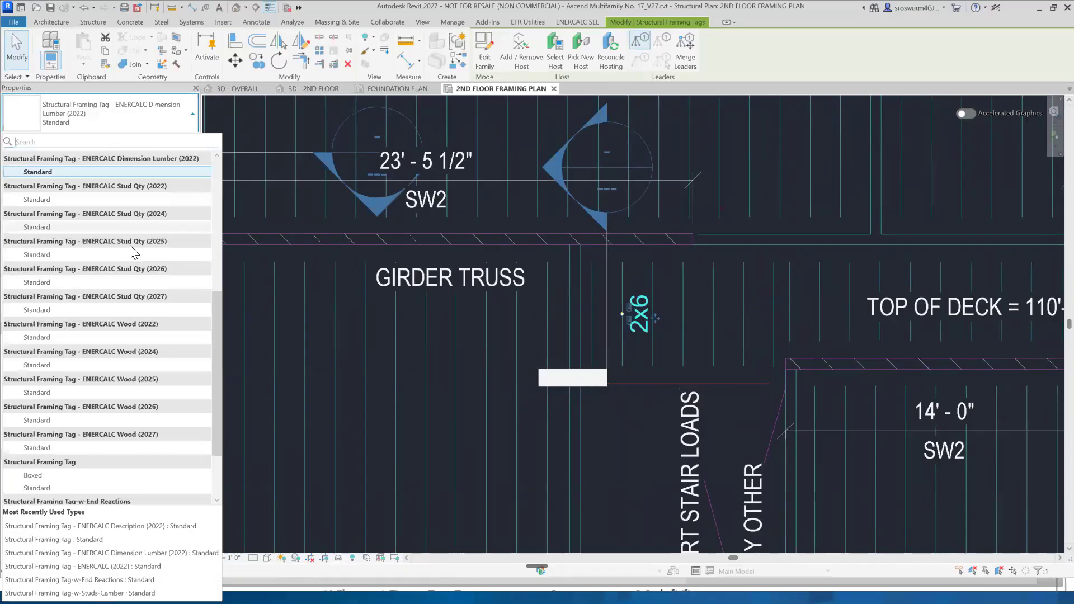
scroll(133, 251, "up", 2)
scroll(133, 252, "up", 1)
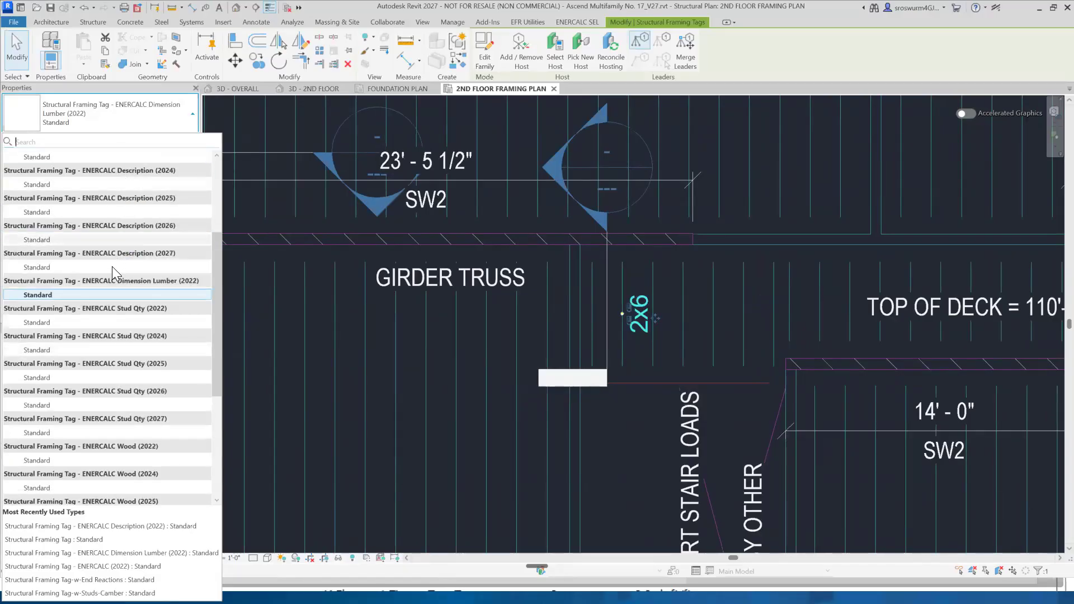
left_click(37, 266)
left_click_drag(621, 344, 685, 267)
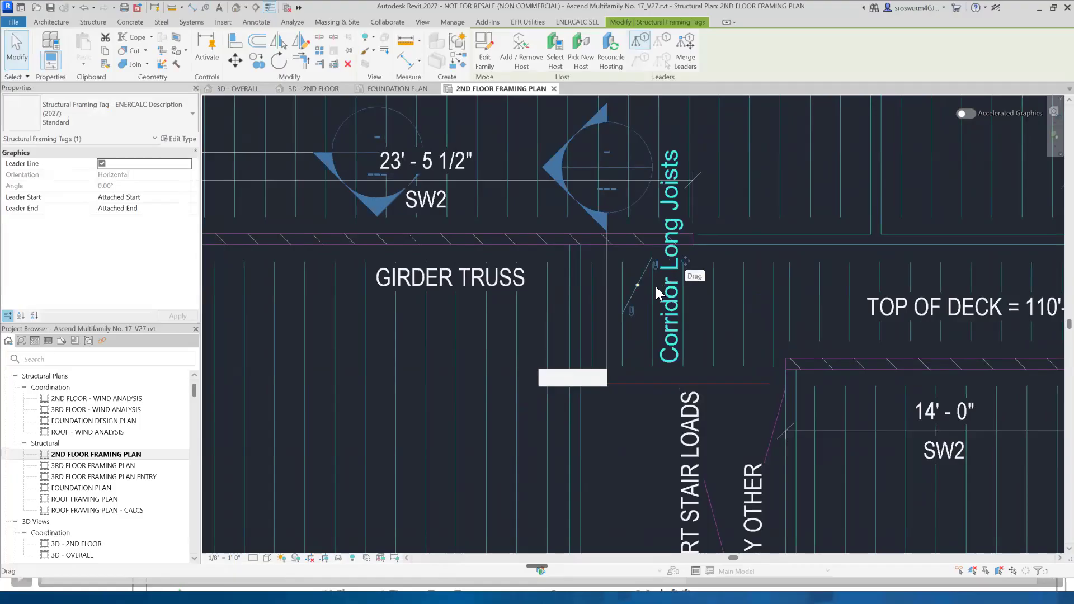
- Select the tagged corridor joist and examine its Comments and ENERCALC Description parameters in the identity data
left_click(623, 284)
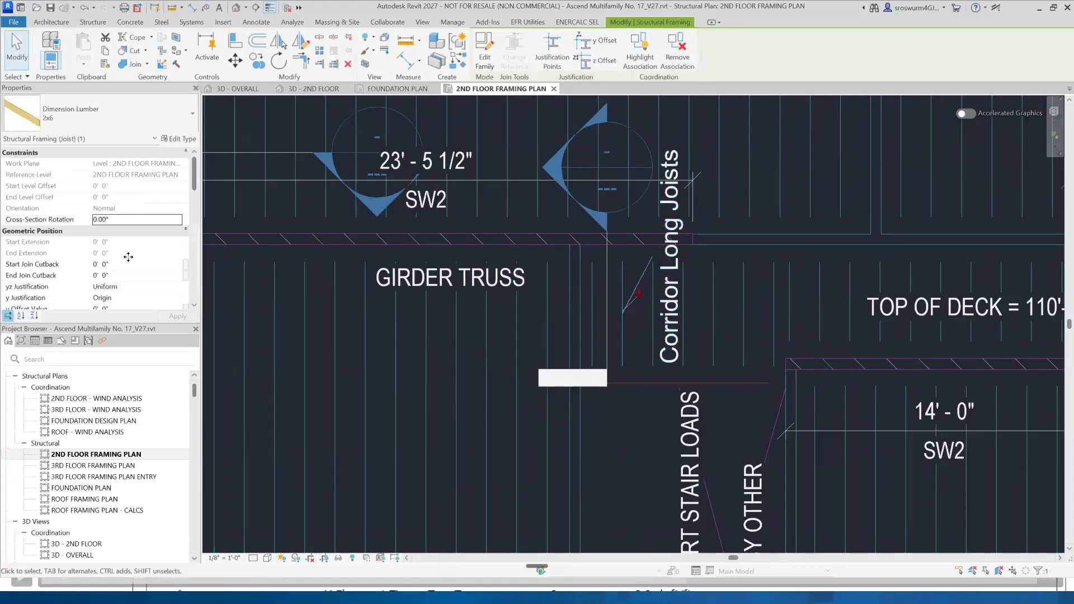
scroll(121, 255, "down", 6)
scroll(122, 255, "down", 8)
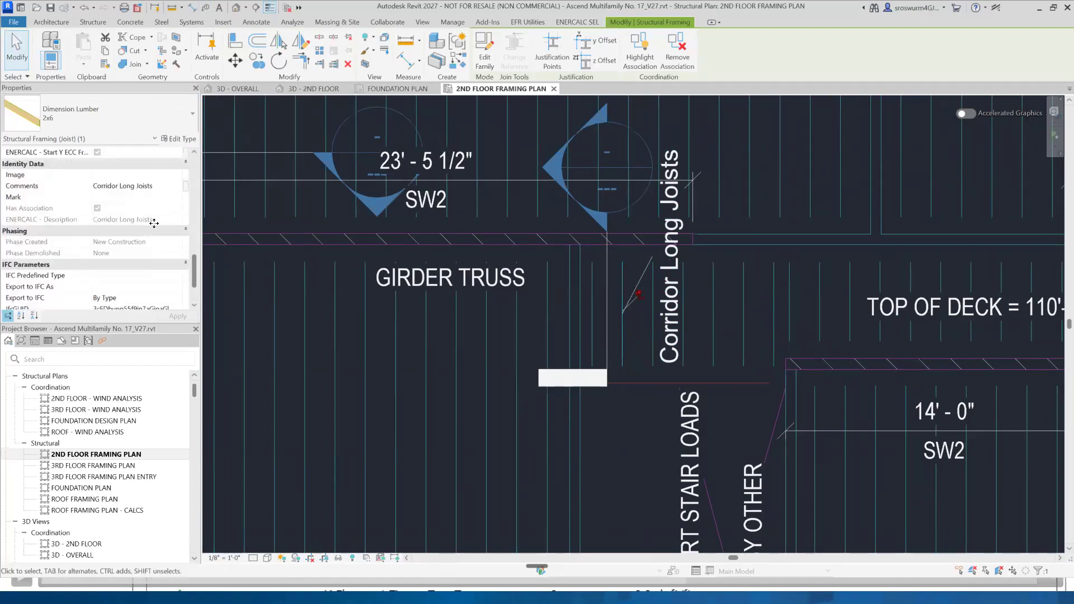
left_click(700, 287)
- Move the Corridor Long Joists tag back down close beside its joist
left_click(674, 267)
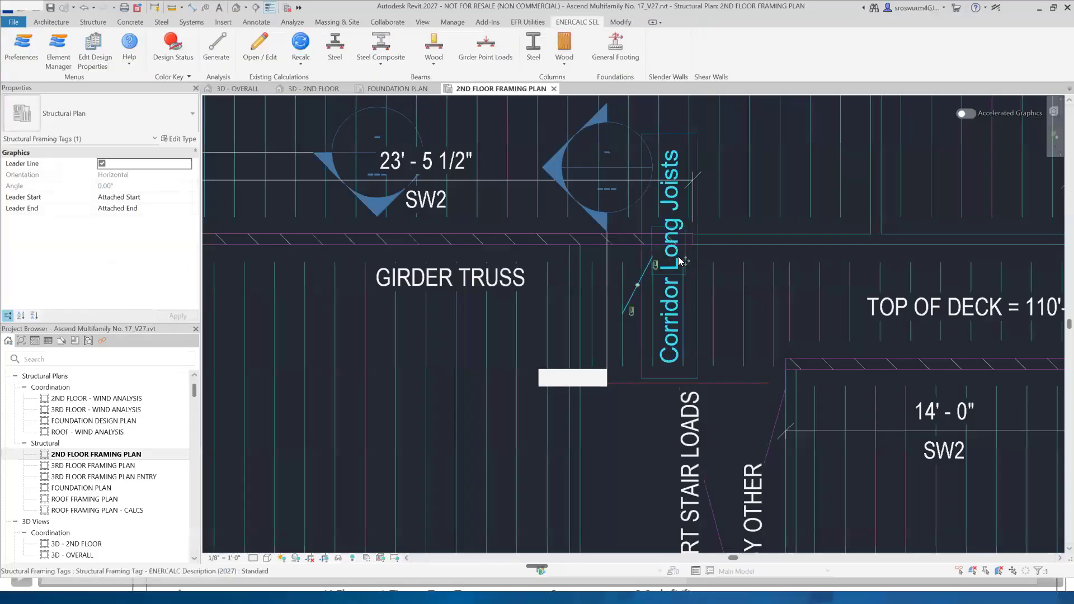
left_click_drag(685, 263, 659, 323)
scroll(666, 326, "up", 2)
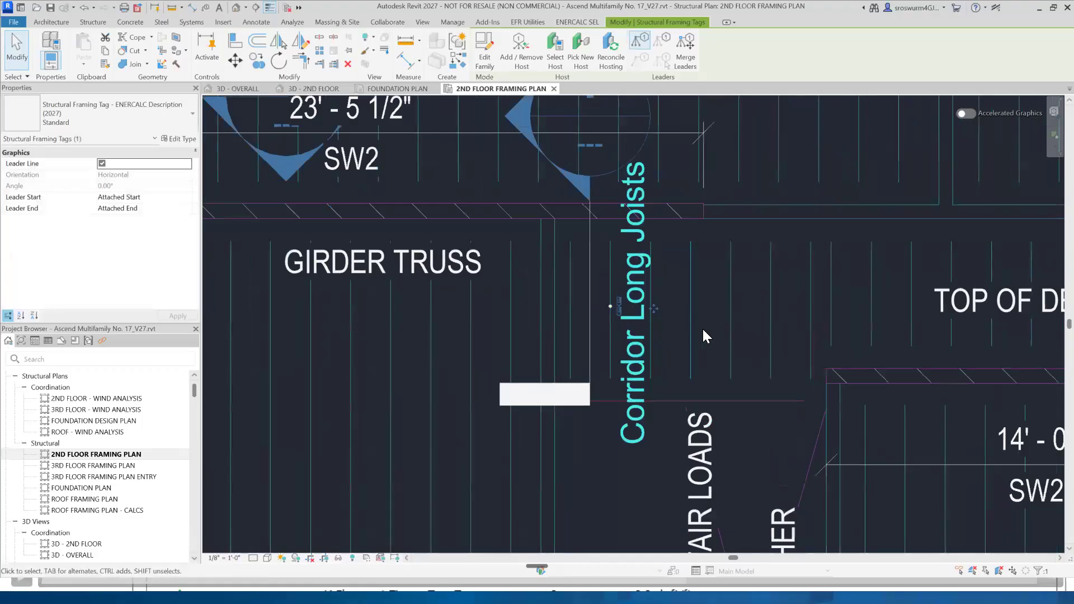
left_click(702, 327)
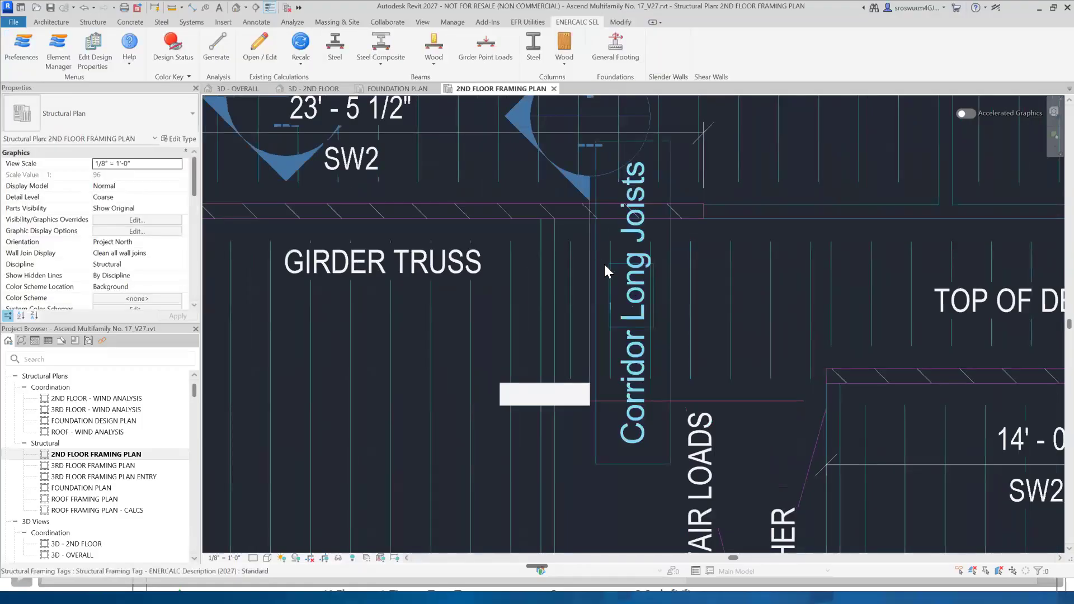
left_click(627, 307)
mouse_move(654, 311)
left_mouse_down()
mouse_move(716, 234)
mouse_move(788, 243)
mouse_move(668, 224)
mouse_move(653, 312)
mouse_move(666, 307)
left_mouse_up()
left_click(670, 306)
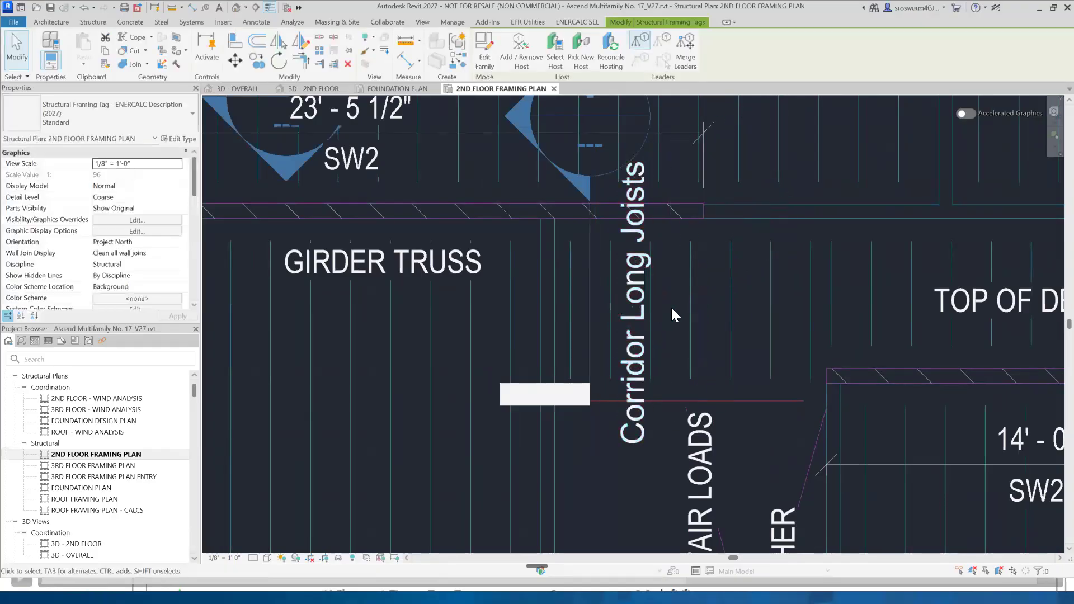
left_click(608, 272)
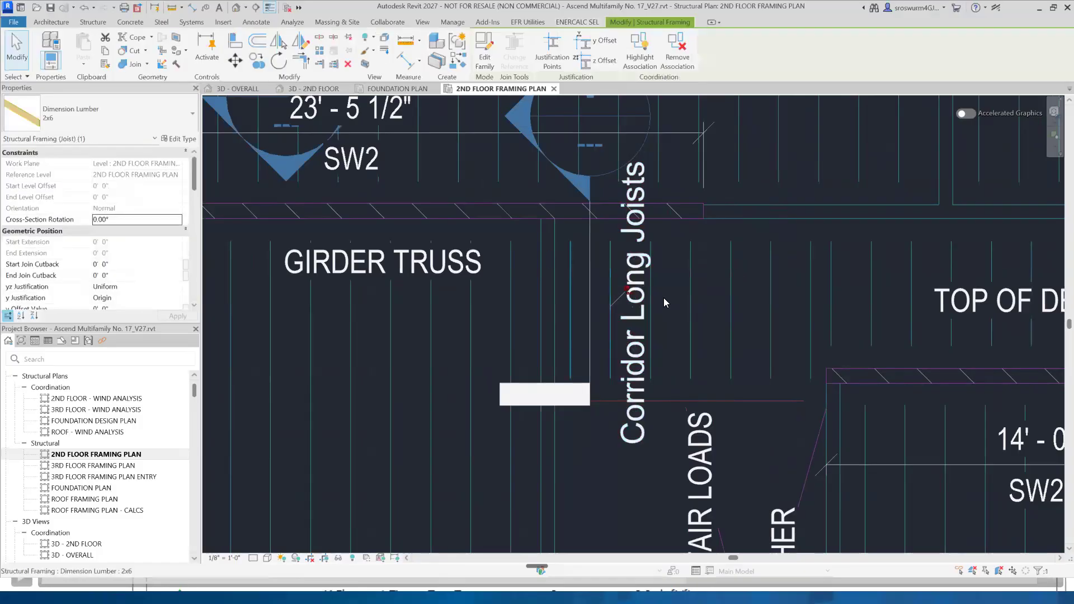
left_click(643, 293)
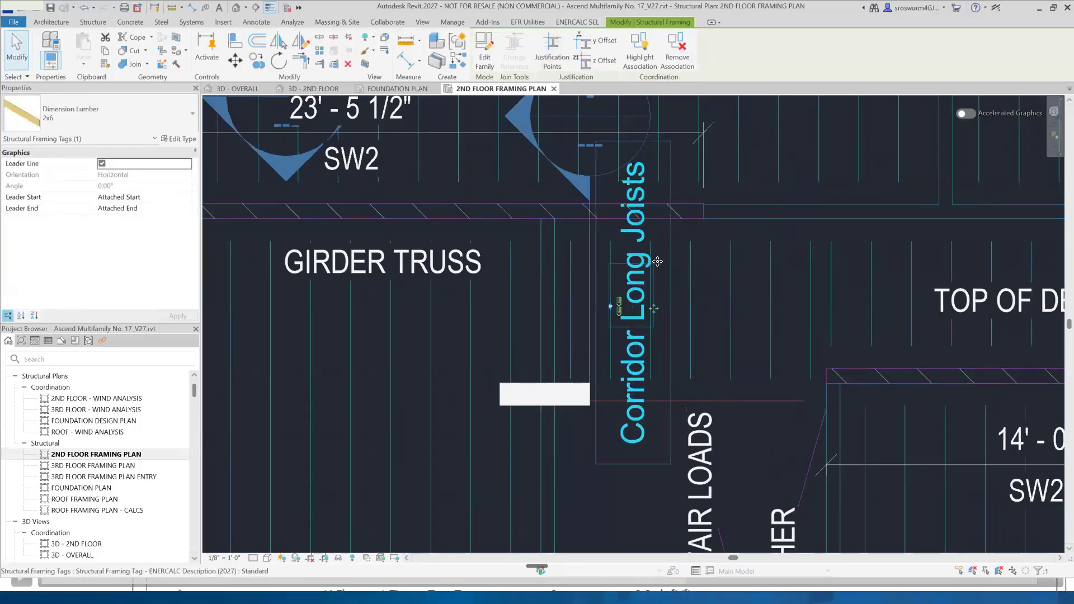
left_click(682, 312)
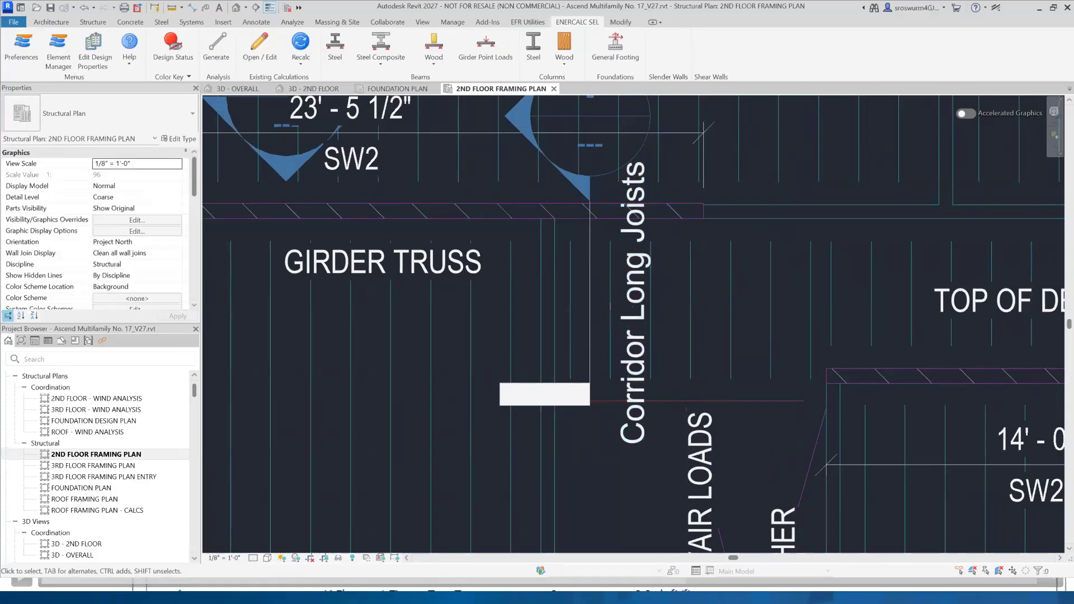
- Open the 3D - OVERALL view and examine the whole building, from the entrance porch to the roof framing
left_click(1041, 10)
left_click(233, 90)
scroll(449, 332, "down", 6)
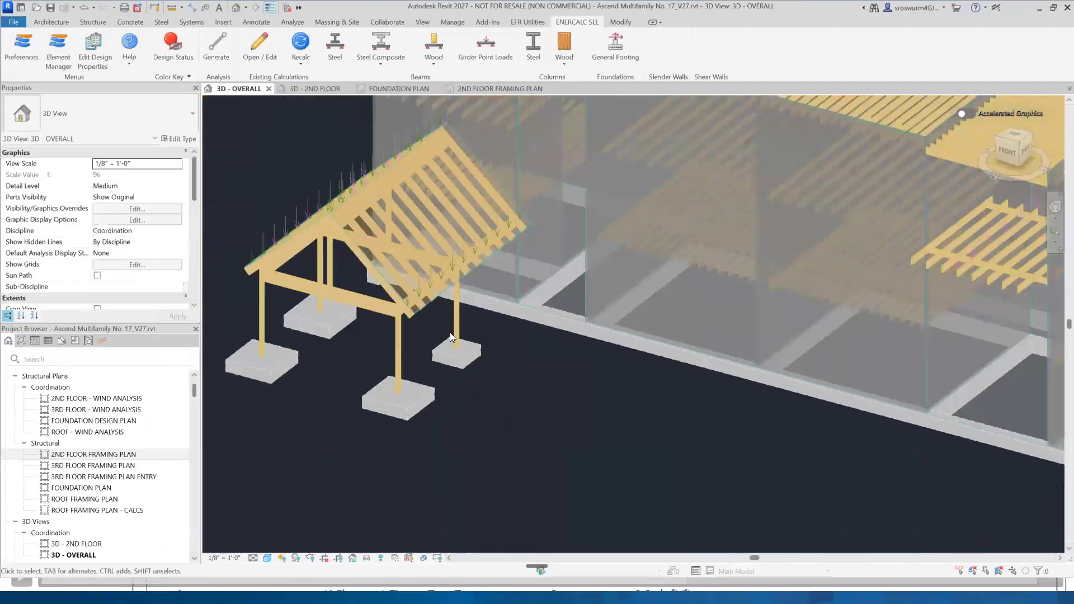
middle_click_drag(494, 343, 447, 355, "shift")
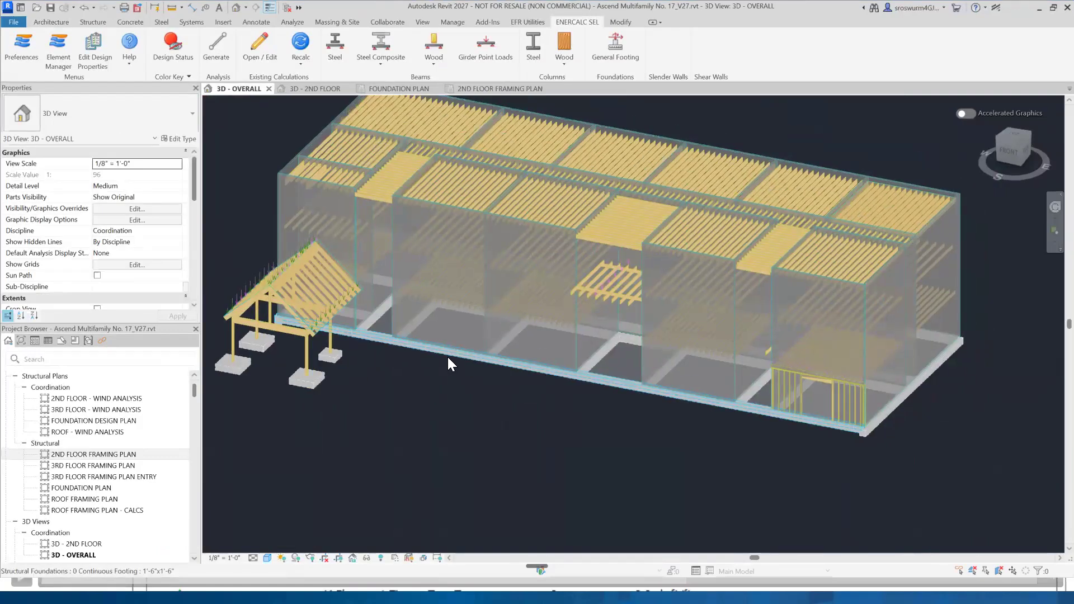
middle_click_drag(448, 359, 451, 377)
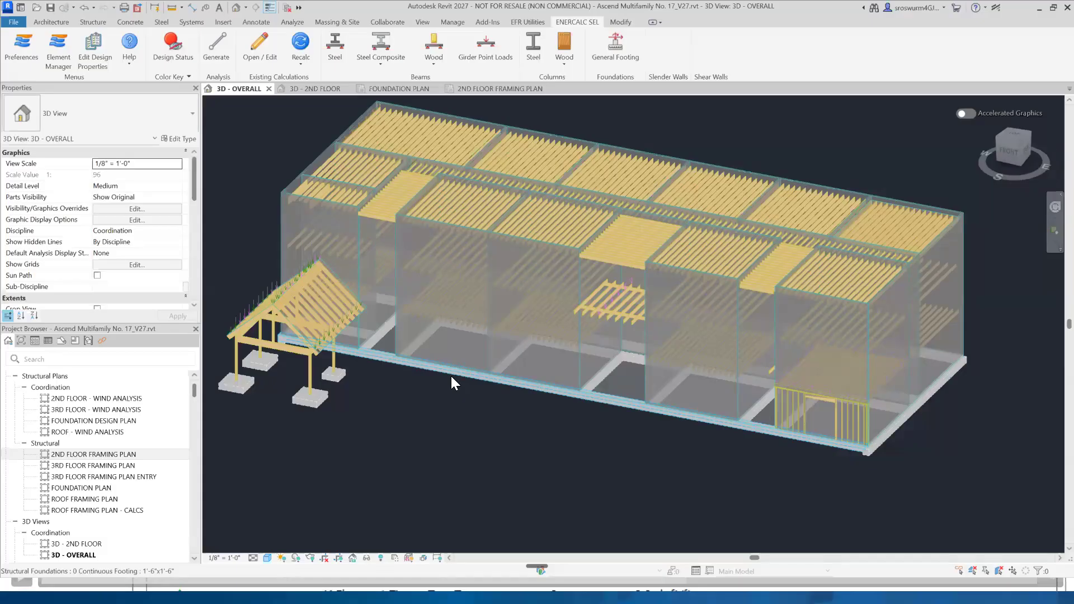
scroll(682, 369, "up", 6)
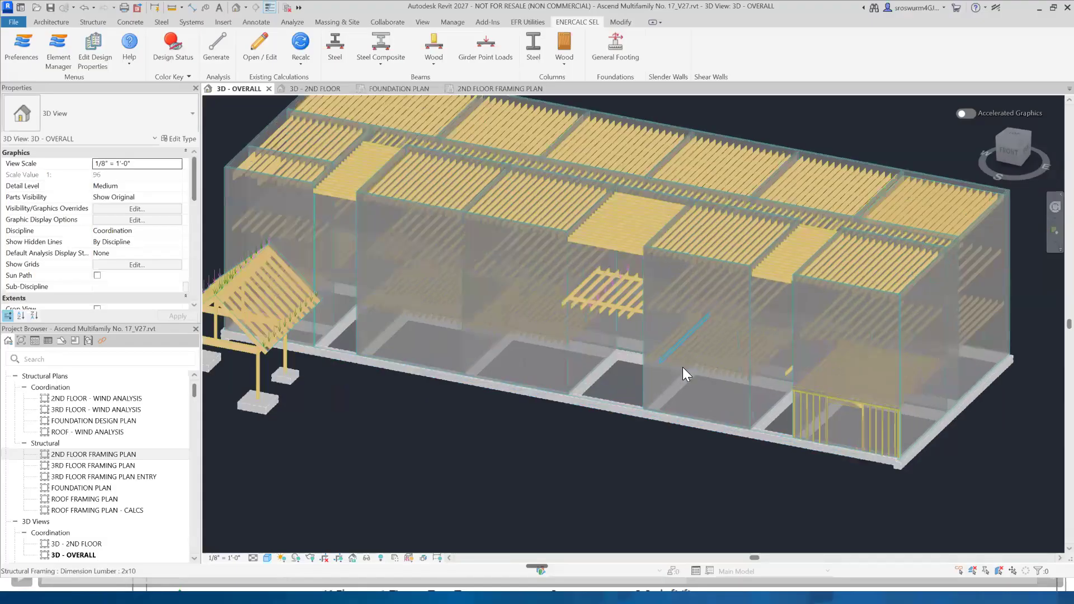
scroll(722, 466, "down", 8)
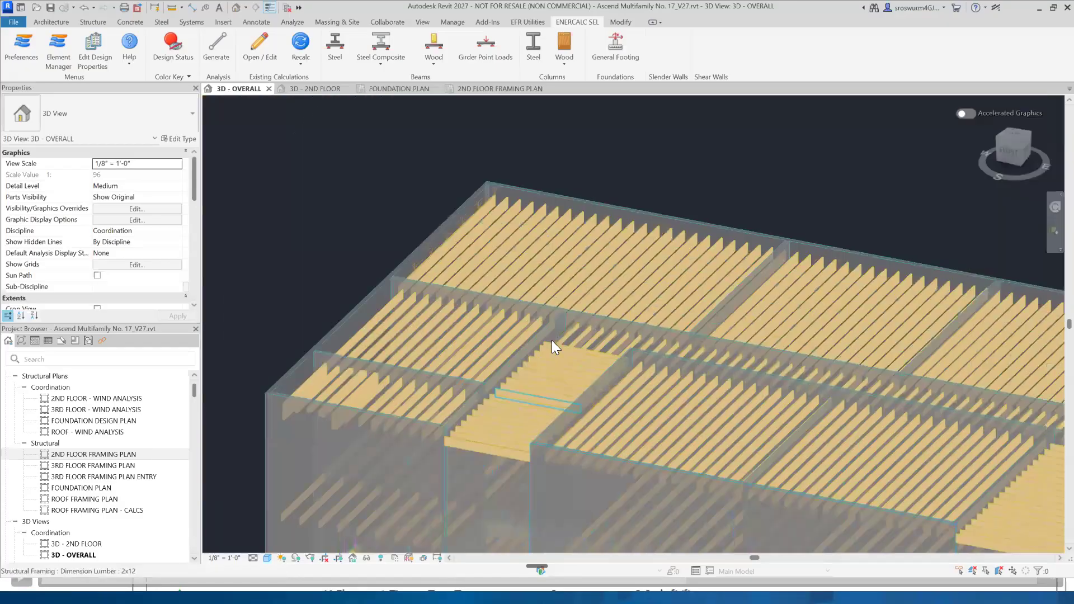
scroll(576, 336, "up", 3)
- Select the 2x6 roof joist over the corridor beside the roof's 2x12 joists and examine its type and surrounding framing
left_click(576, 335)
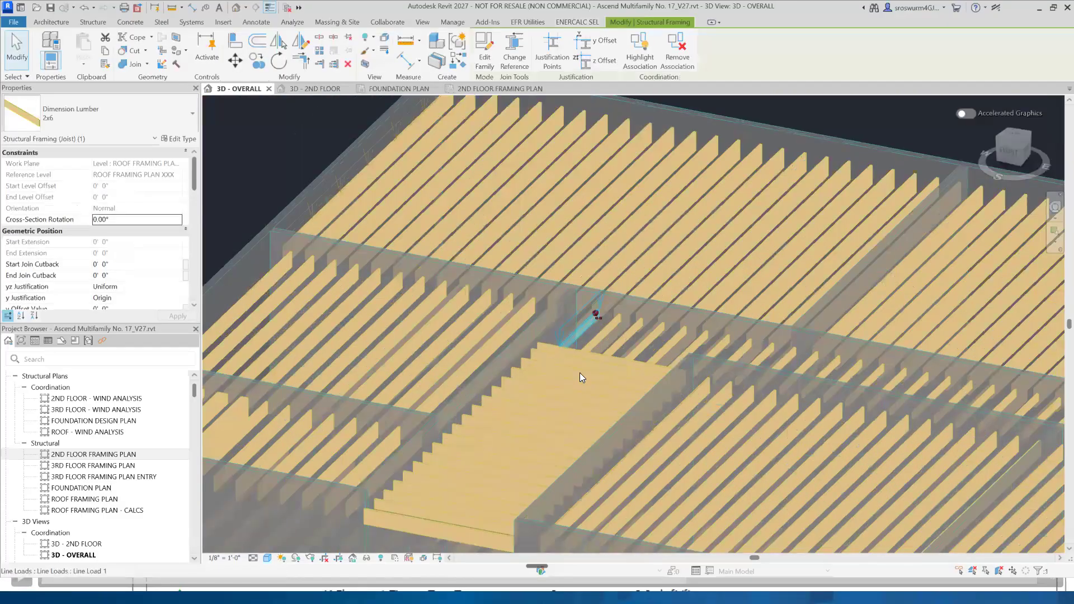
scroll(654, 388, "up", 4)
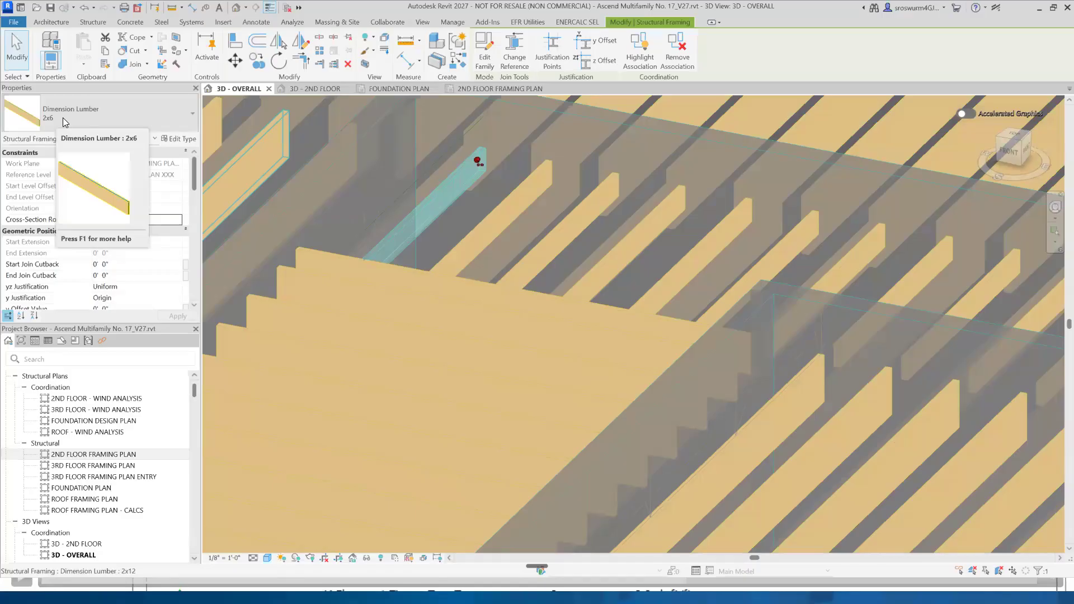
scroll(463, 305, "down", 3)
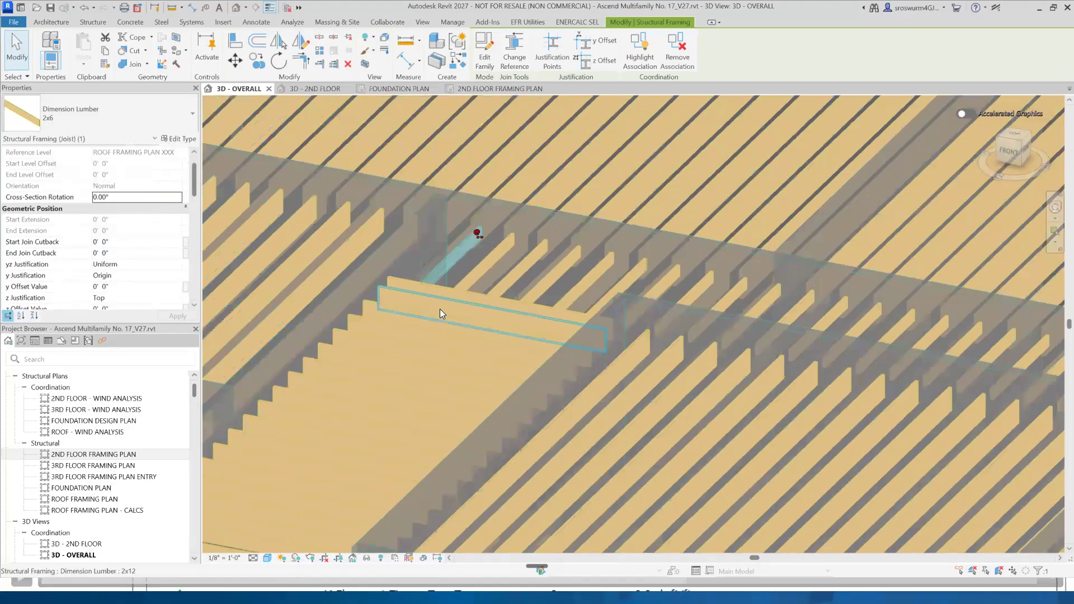
scroll(440, 313, "down", 8)
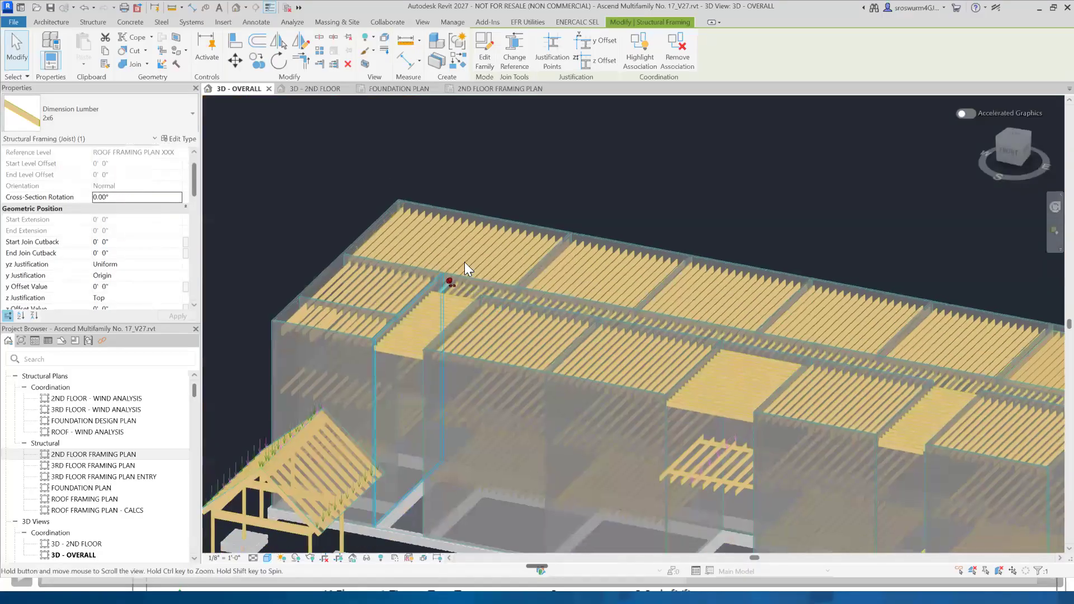
middle_click_drag(443, 360, 464, 262)
left_click(431, 501)
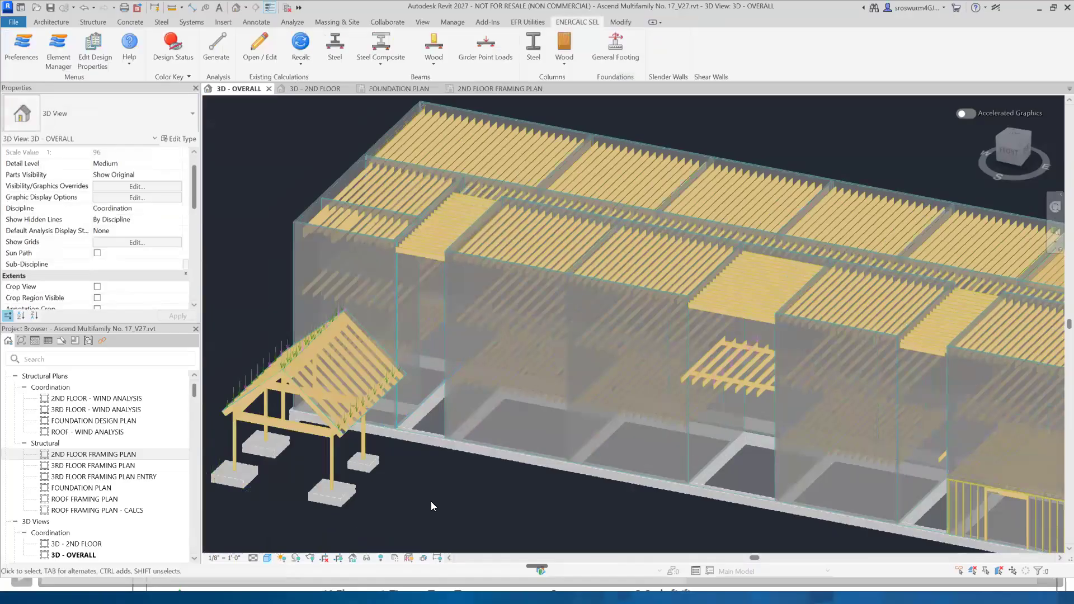
- Open the library Places list in the file location options and move it clear of the options dialog
middle_click_drag(430, 501, 463, 456)
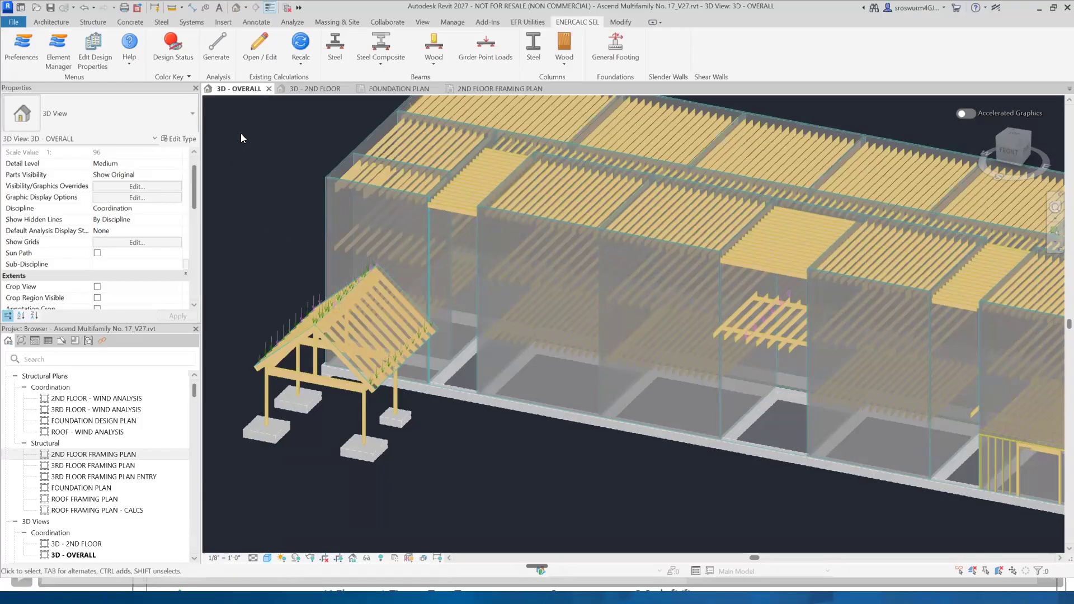
left_click(16, 23)
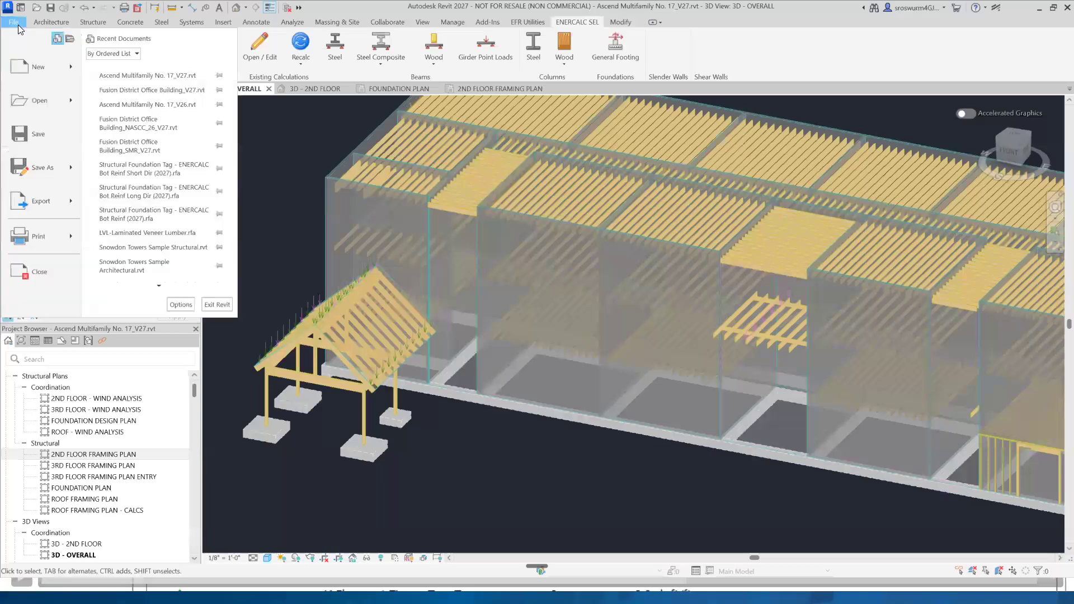
left_click(185, 307)
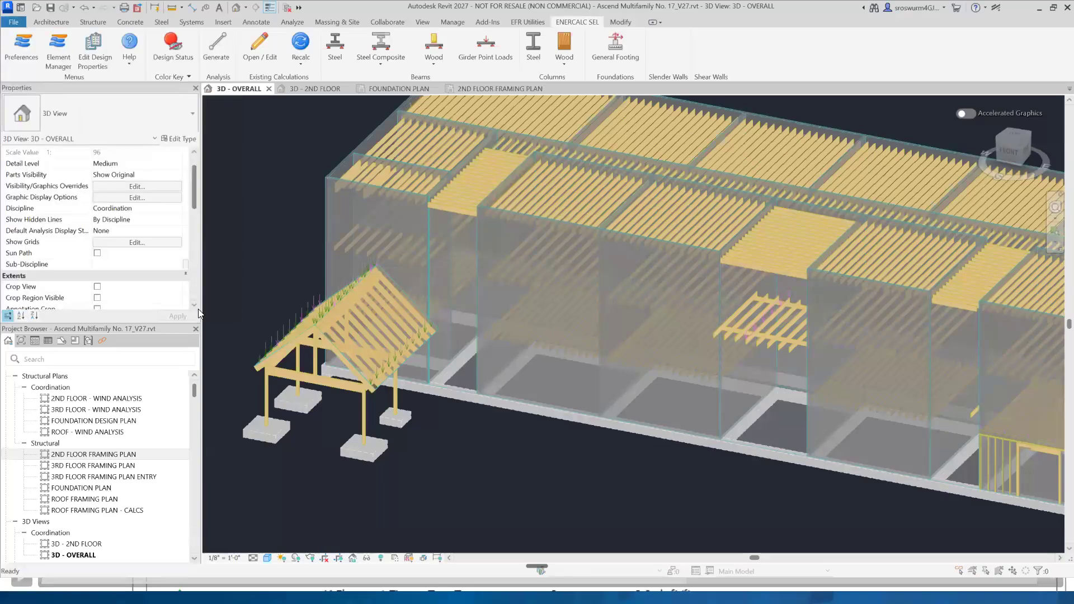
left_click(457, 190)
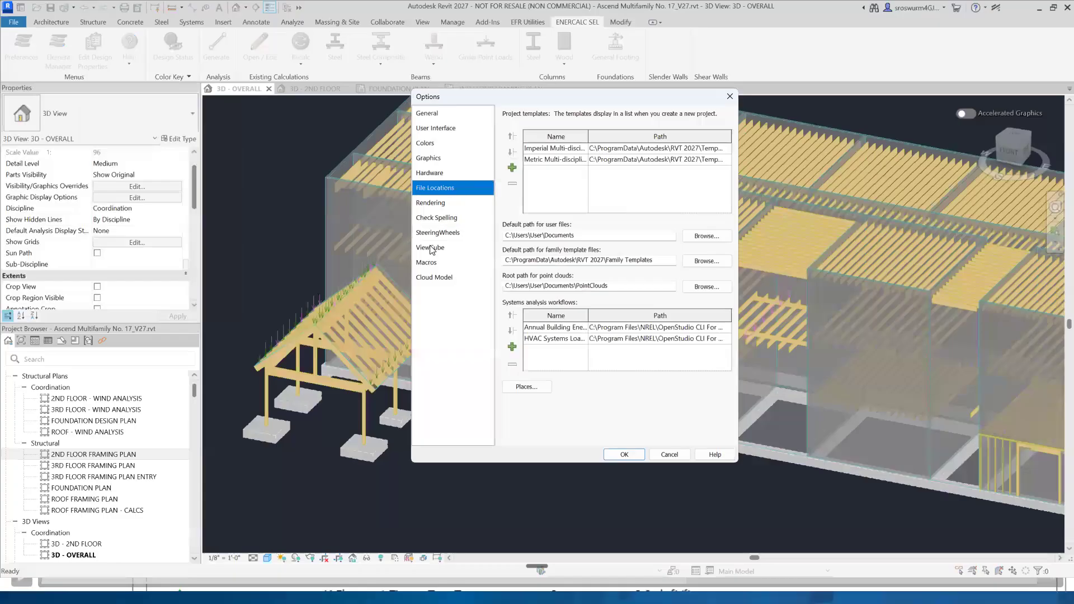
left_click(540, 387)
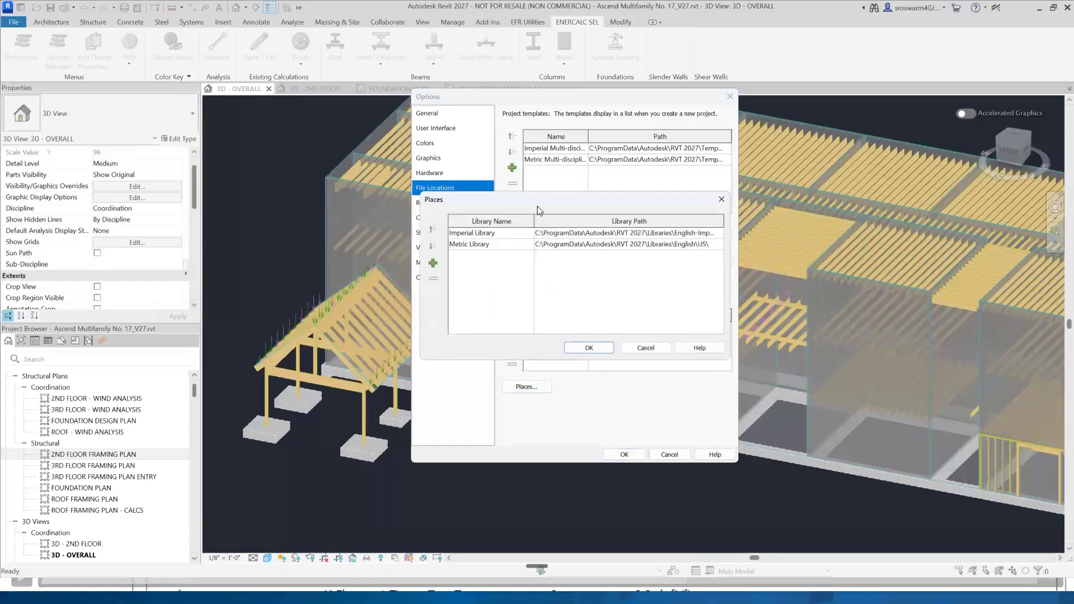
left_click_drag(528, 200, 358, 187)
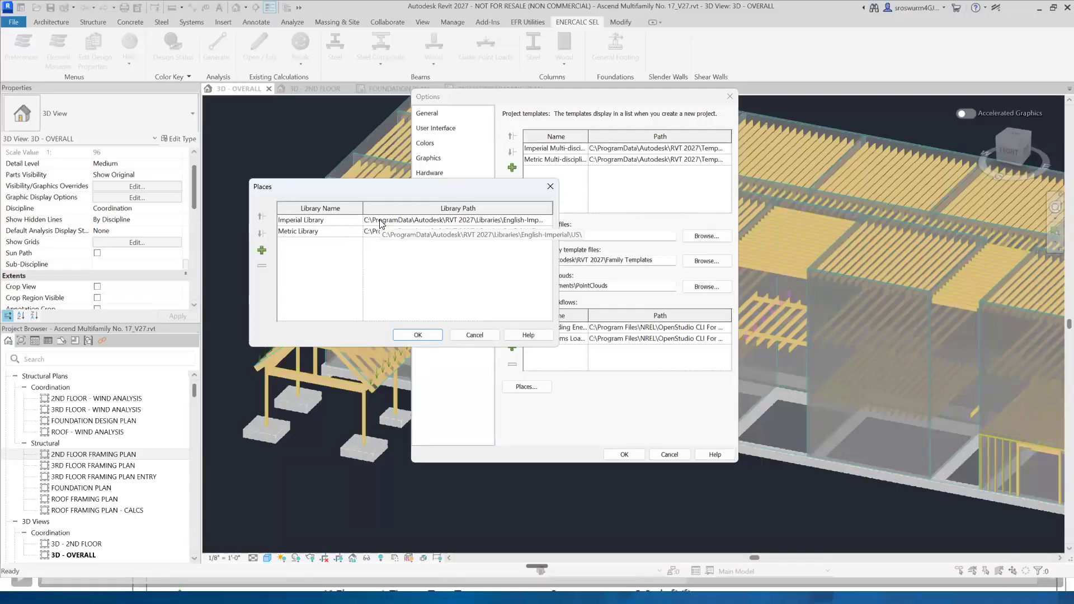
- Examine the full Imperial Library path, then cancel the library places and the options without changes
left_click(372, 221)
left_click_drag(368, 221, 535, 222)
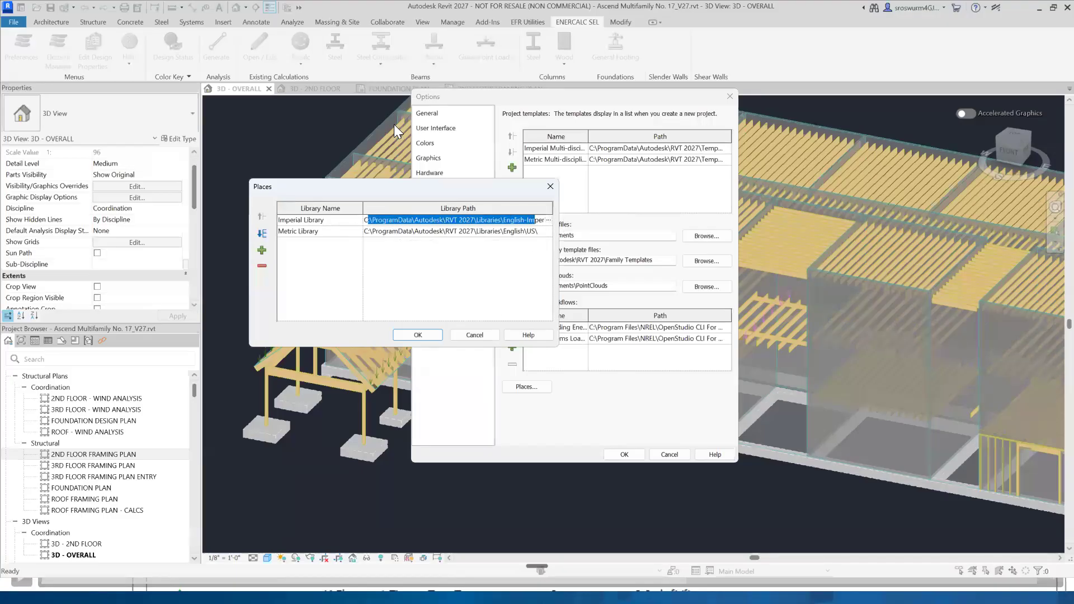
left_click(450, 220)
left_click_drag(509, 220, 363, 209)
left_click(477, 334)
left_click(660, 454)
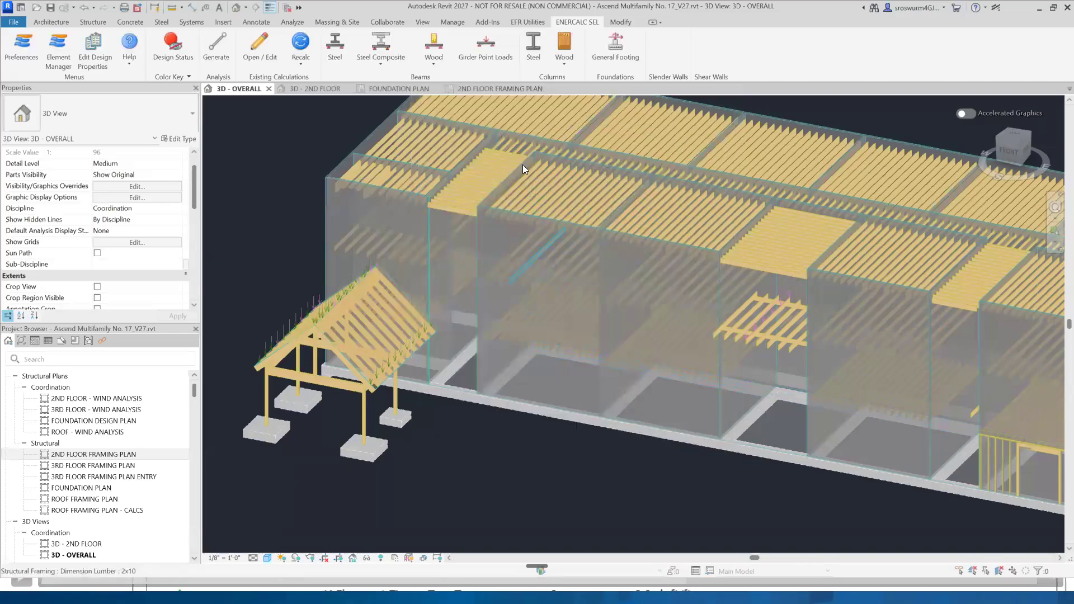
- Select the first 2x6 roof joist over the corridor and examine the Dimension Lumber sizes available as types
scroll(499, 143, "up", 4)
scroll(499, 143, "up", 2)
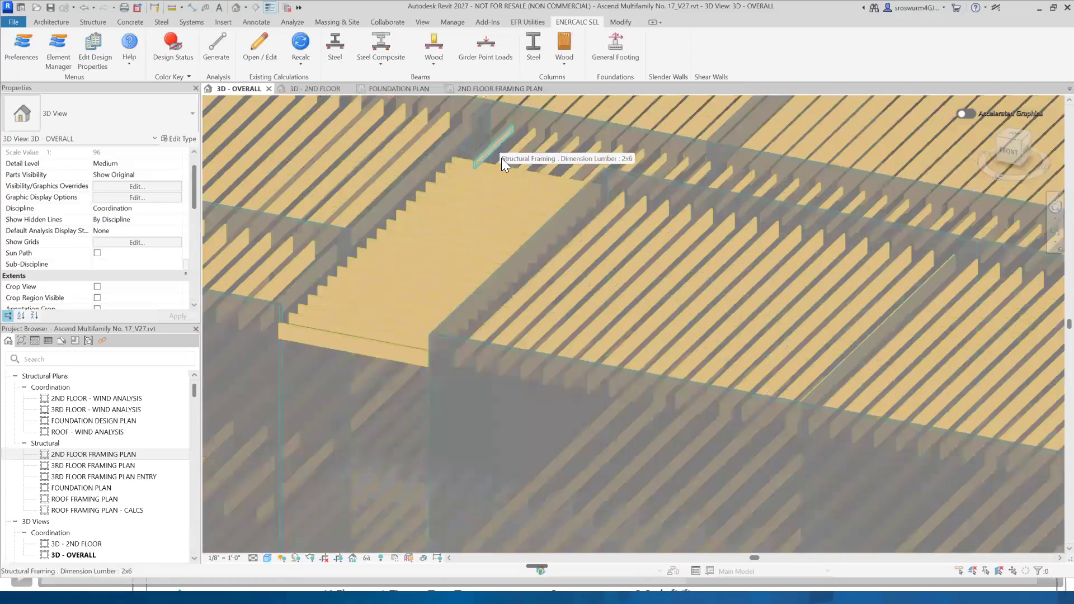
left_click(501, 156)
scroll(518, 353, "up", 2)
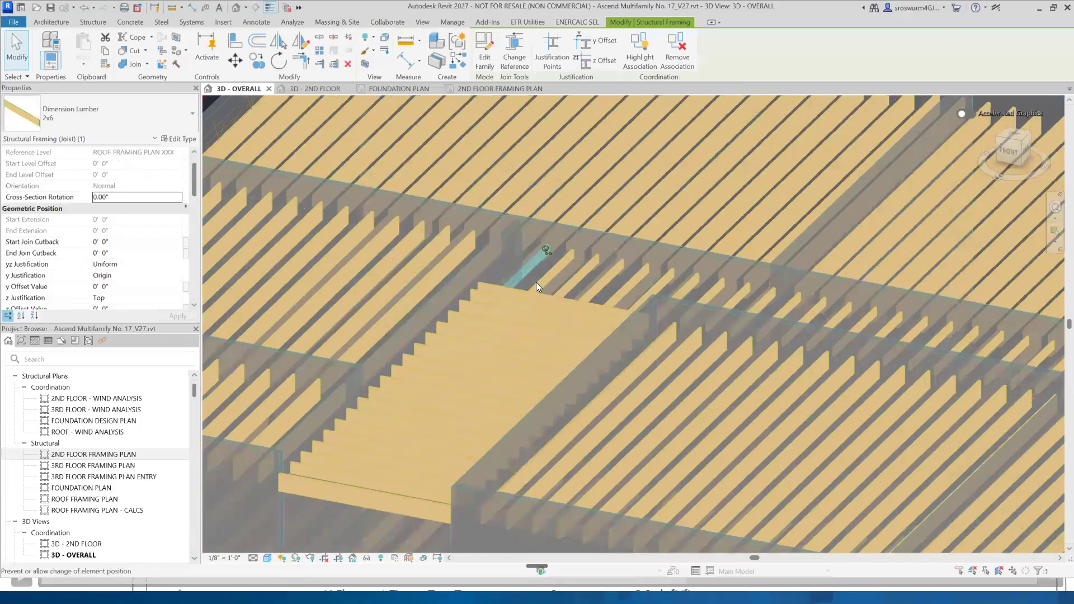
left_click(138, 119)
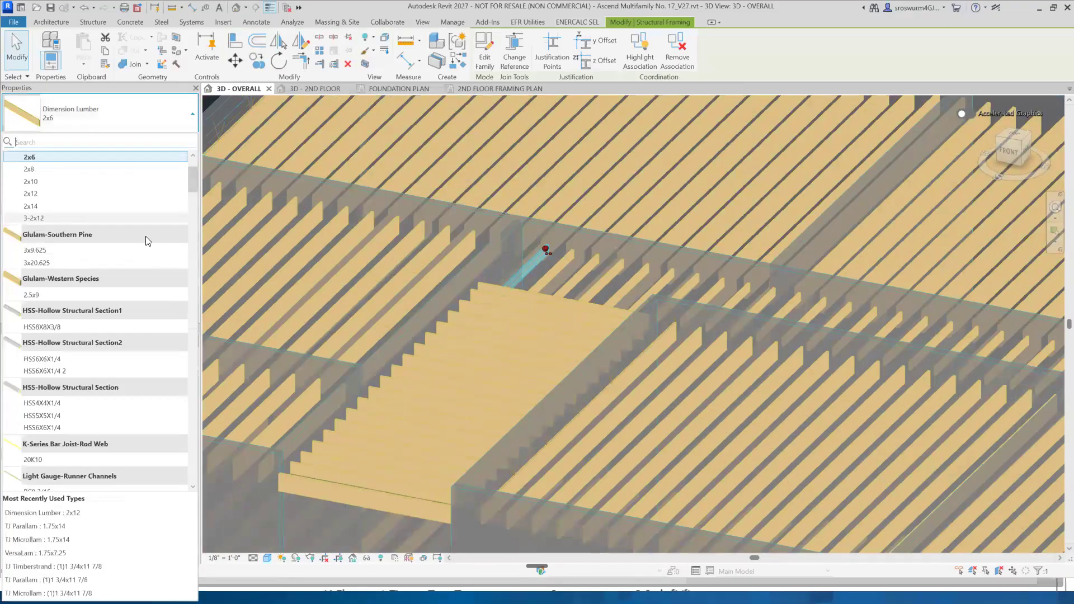
scroll(107, 199, "up", 1)
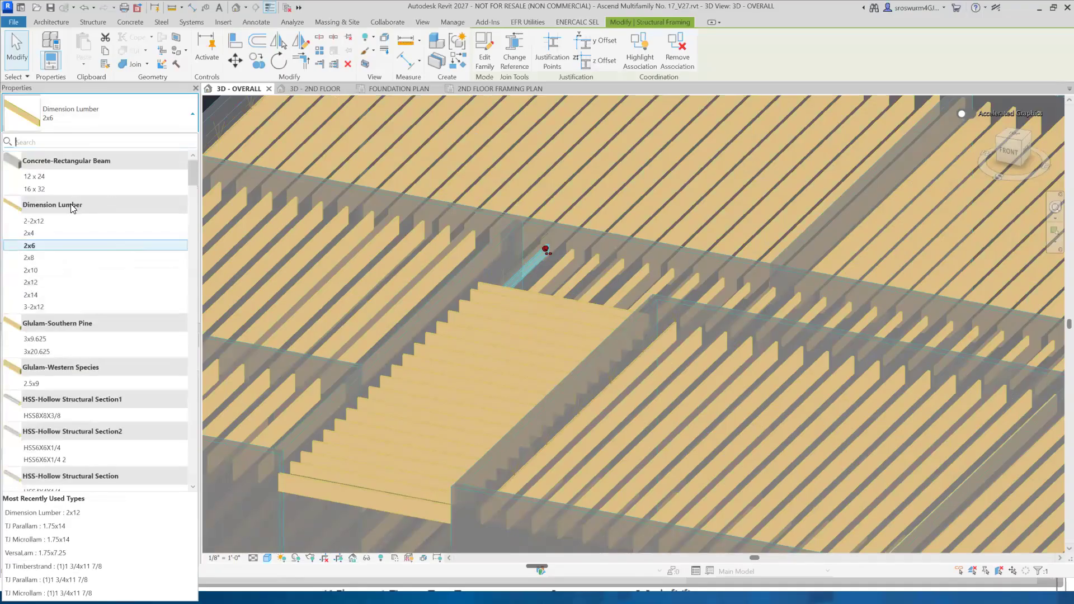
scroll(55, 229, "down", 1)
mouse_move(55, 204)
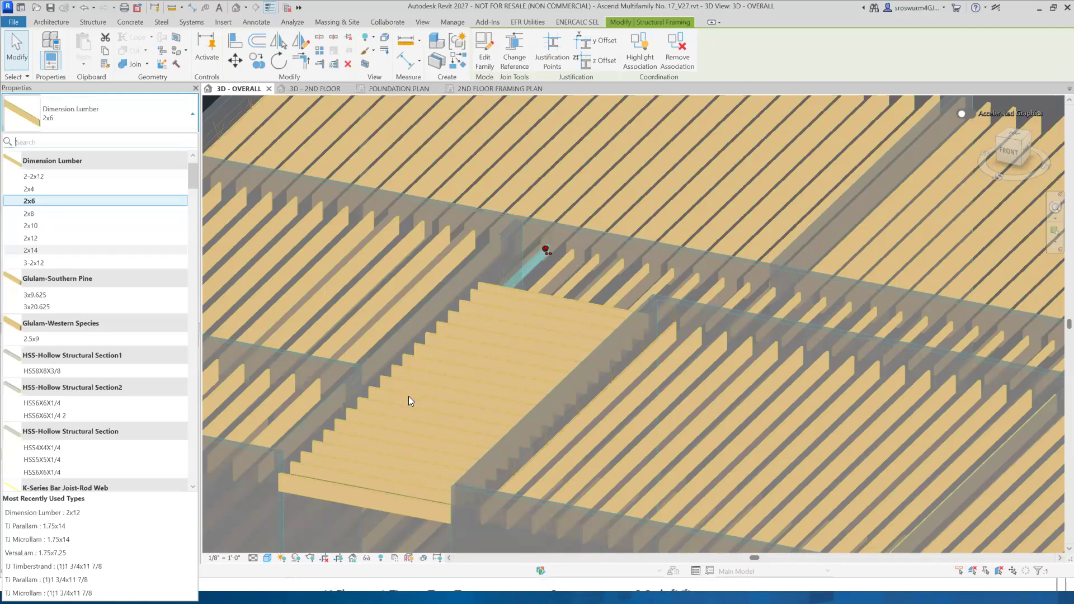
- Select the smaller porch footing nearest the building, examine its type and ENERCALC reinforcement parameters, and clear the selection
scroll(588, 288, "down", 7)
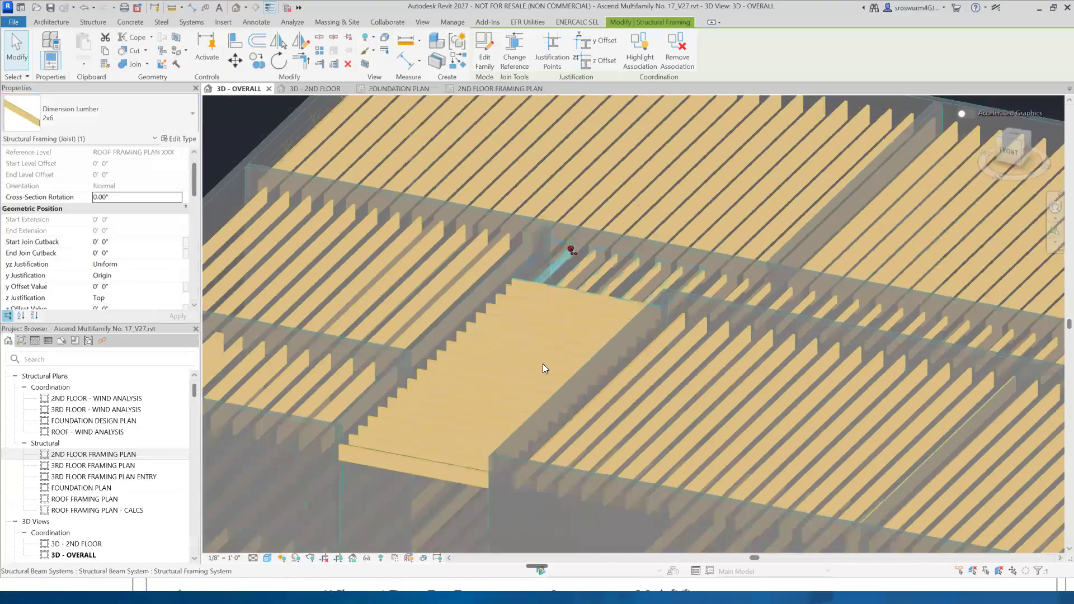
middle_click_drag(529, 369, 630, 170)
middle_click_drag(623, 407, 656, 344)
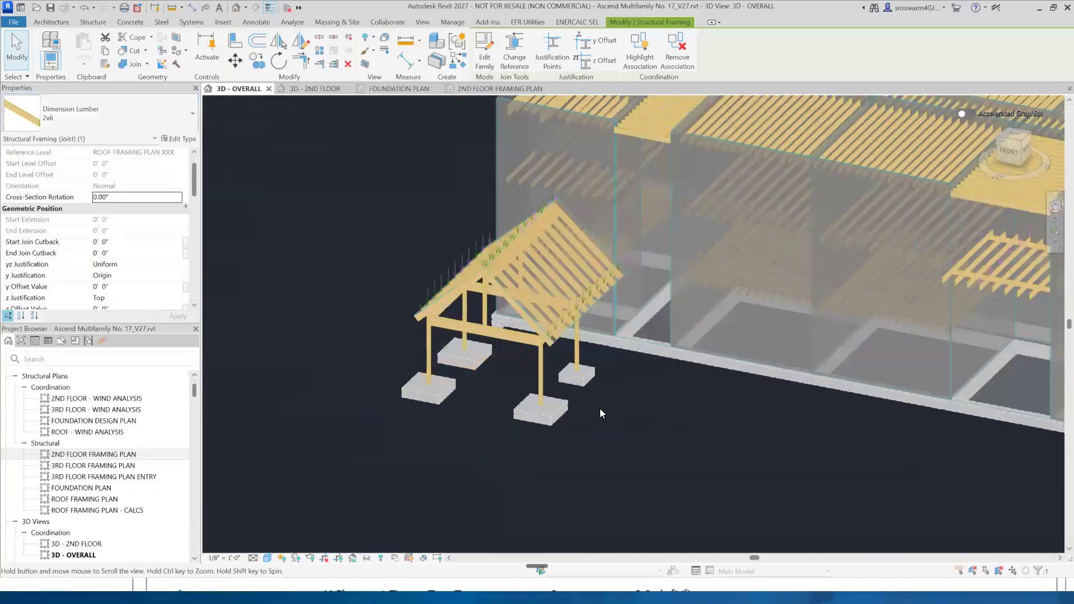
left_click(579, 376)
middle_click_drag(524, 414, 585, 430, "shift")
scroll(559, 428, "up", 4)
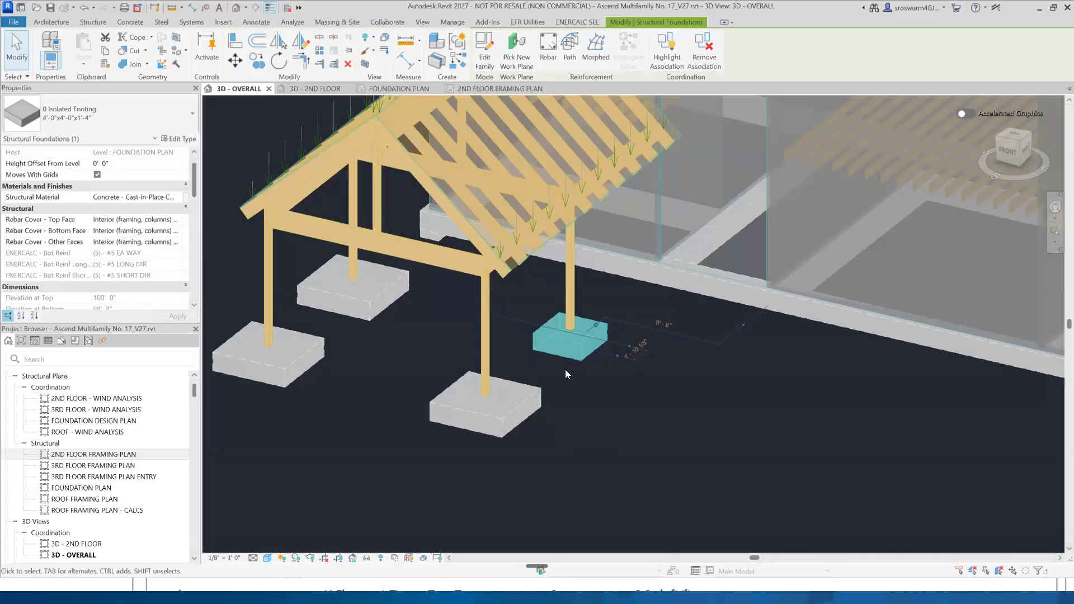
left_click(378, 417)
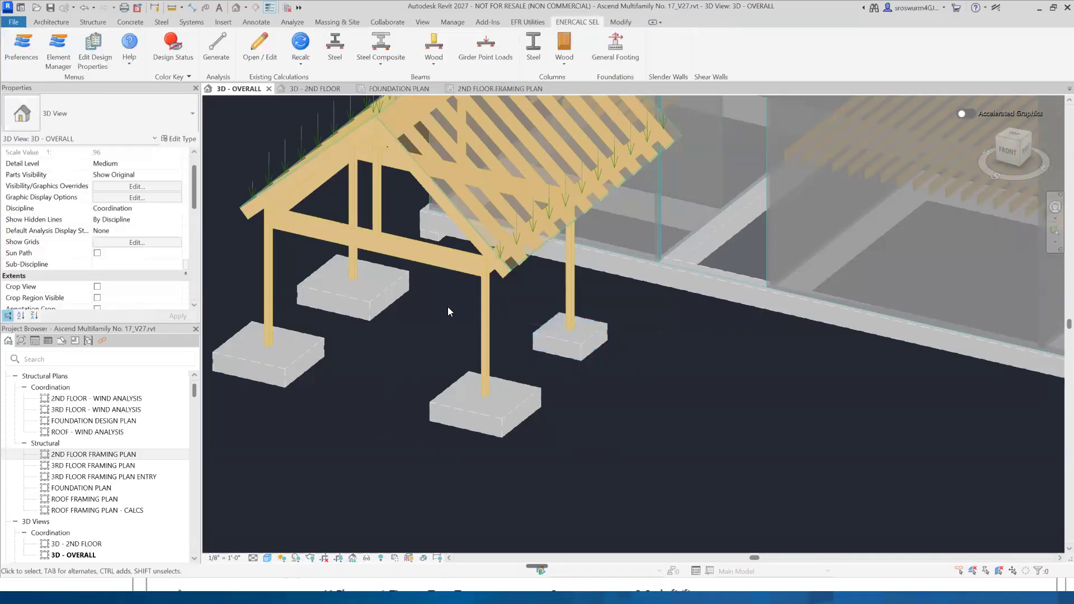
- Select a porch roof rafter and examine the LVL, Timber and TJ Microllam types available for it
left_click(461, 201)
left_click(161, 121)
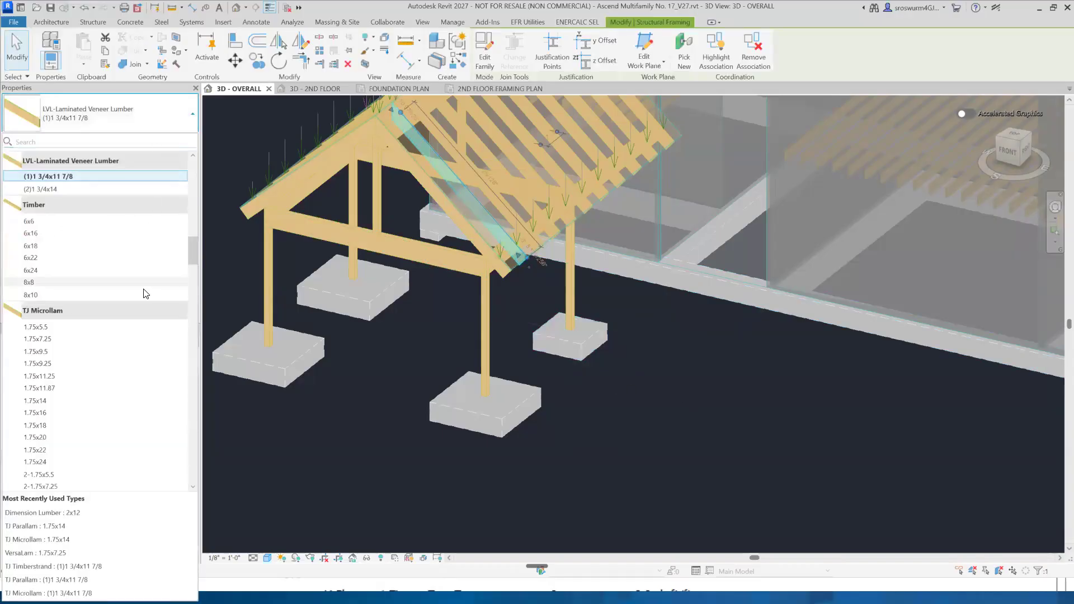
scroll(115, 233, "down", 5)
scroll(95, 234, "up", 2)
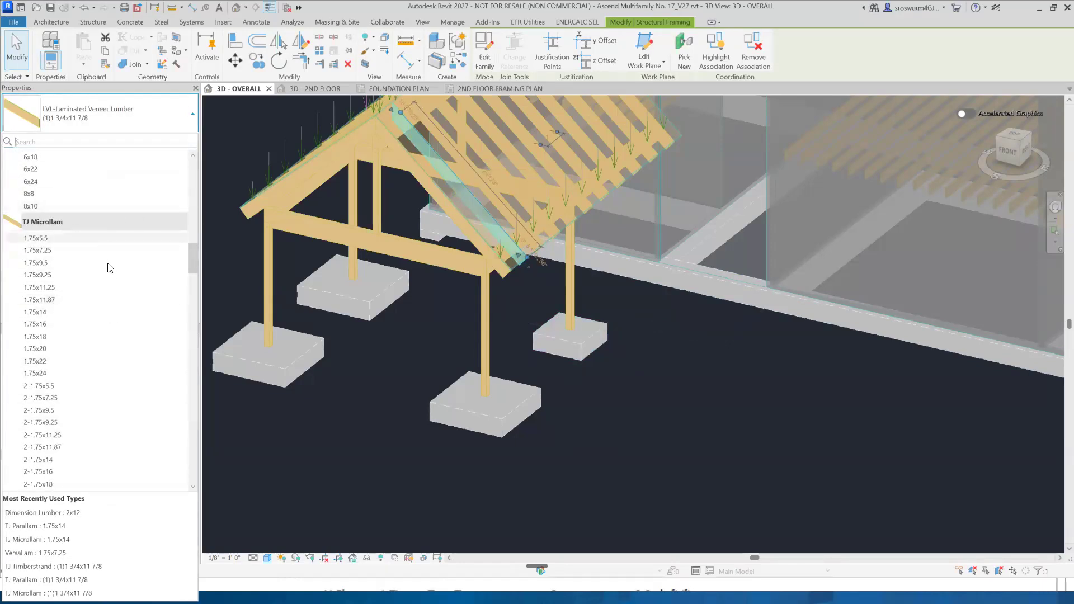
mouse_move(56, 224)
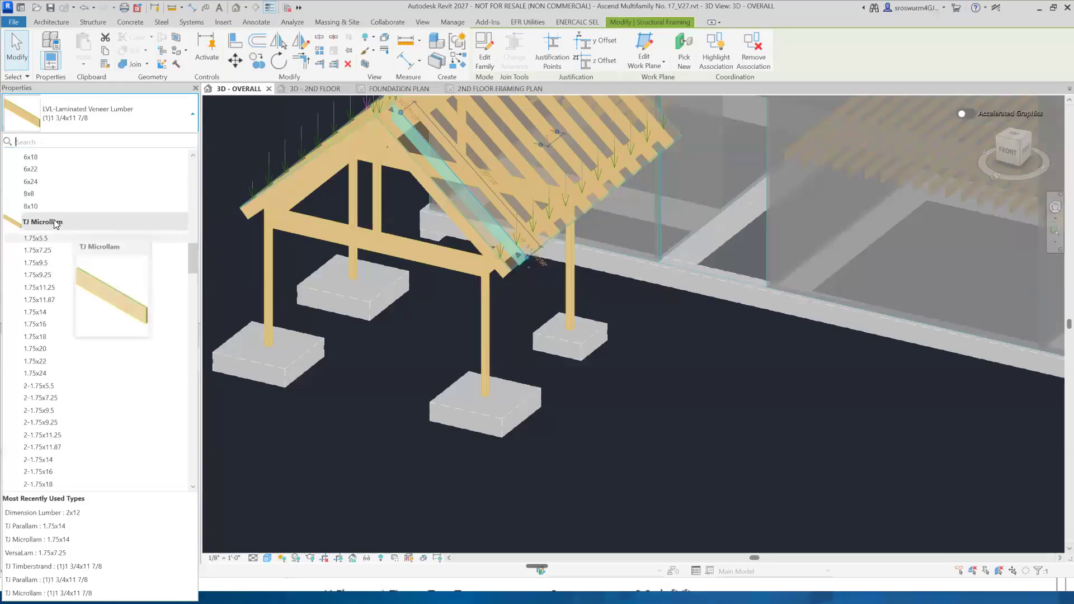
scroll(67, 229, "down", 10)
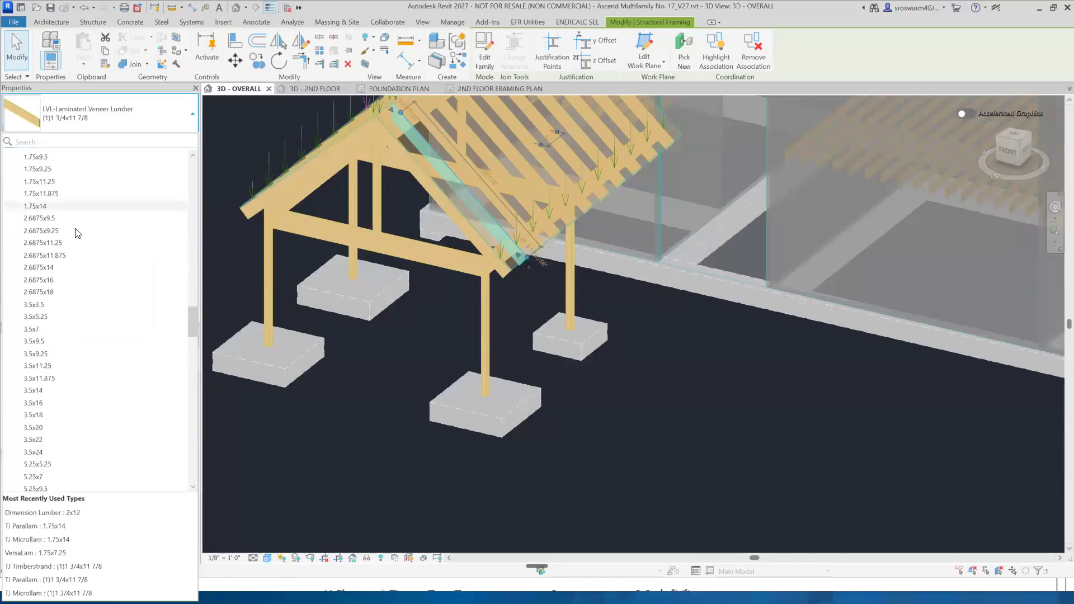
- Examine the TJ Timberstrand, VersaLam and W-Wide Flange types for the rafter, then leave its type as is
scroll(80, 246, "down", 10)
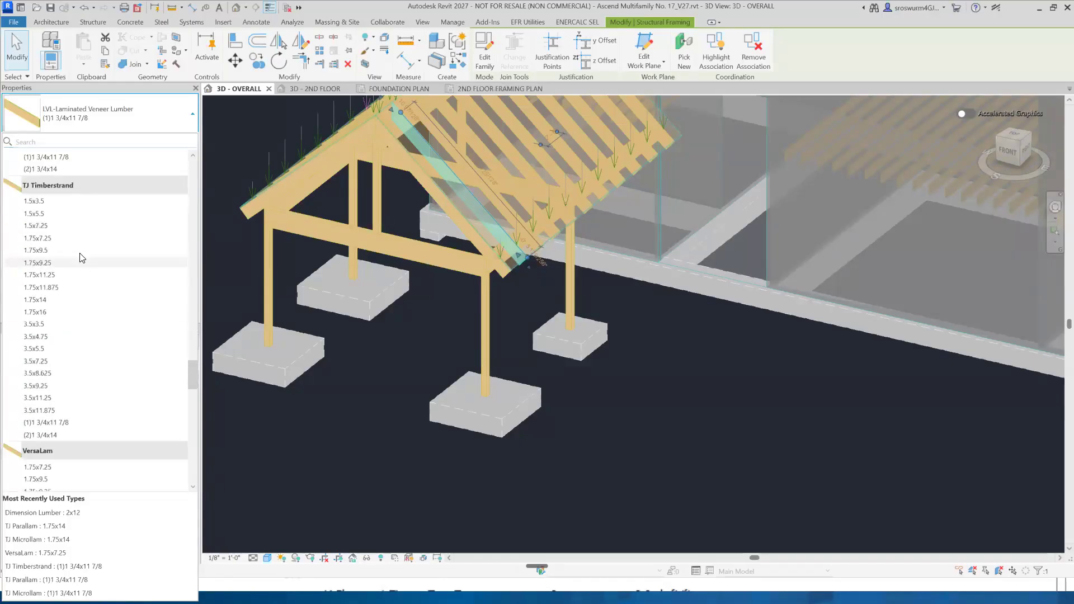
scroll(89, 274, "down", 5)
scroll(98, 294, "down", 6)
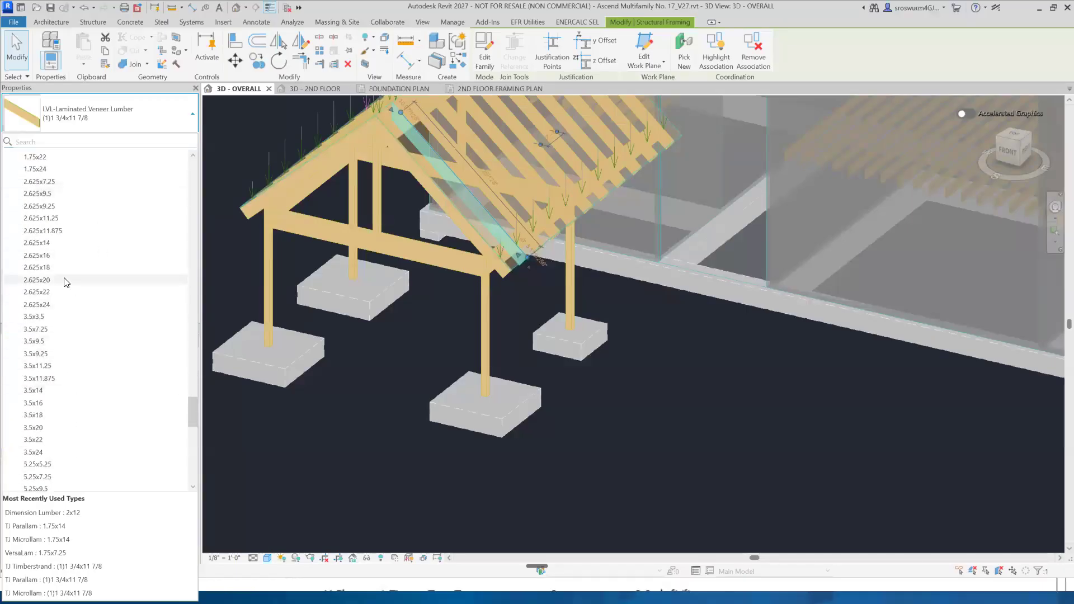
scroll(92, 306, "down", 5)
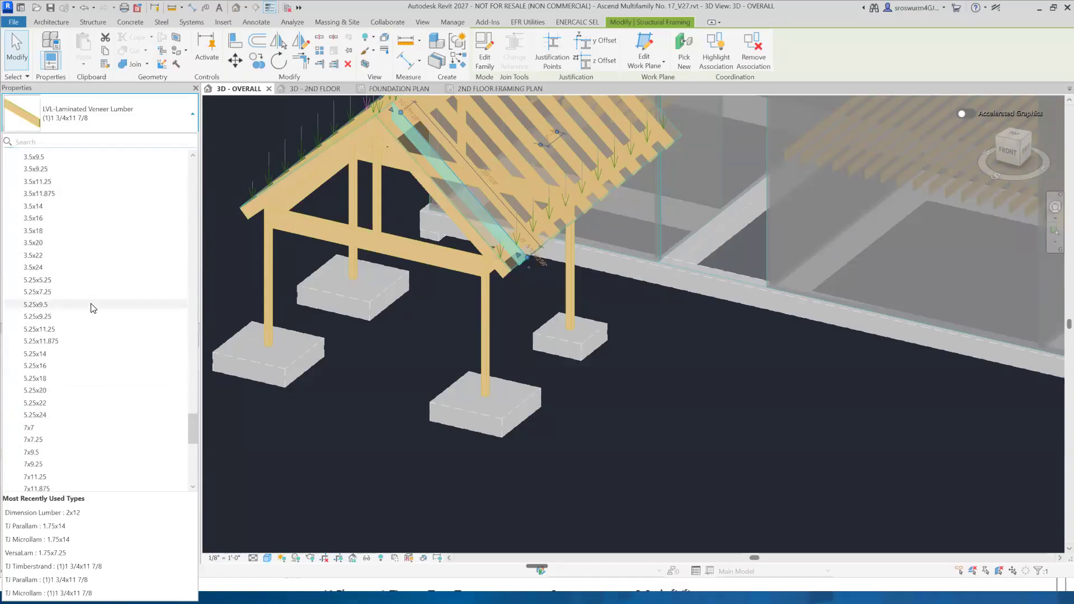
scroll(93, 308, "down", 5)
scroll(93, 308, "down", 4)
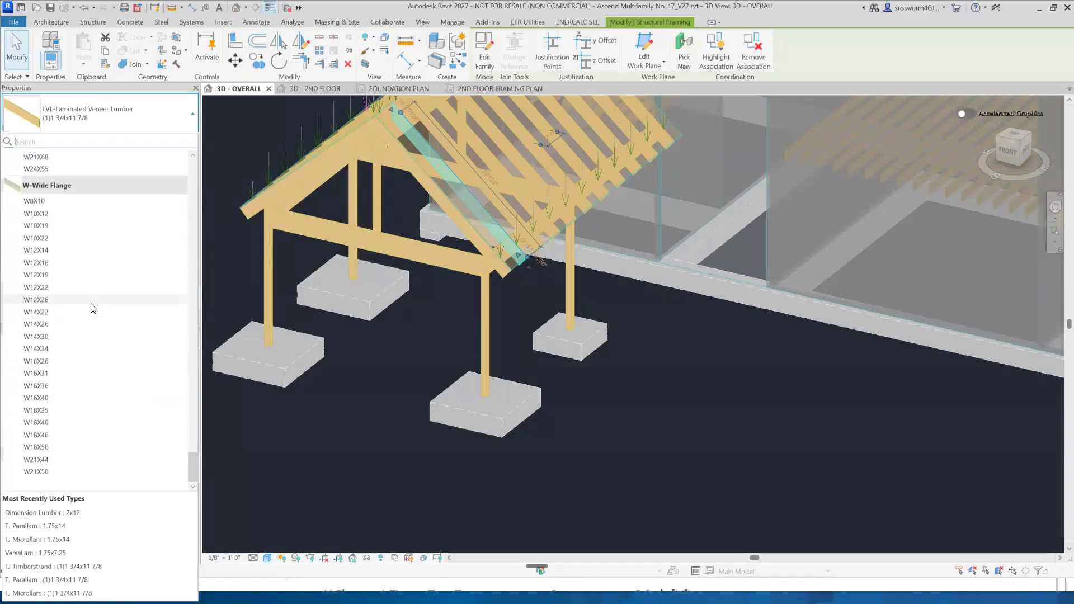
scroll(92, 308, "up", 15)
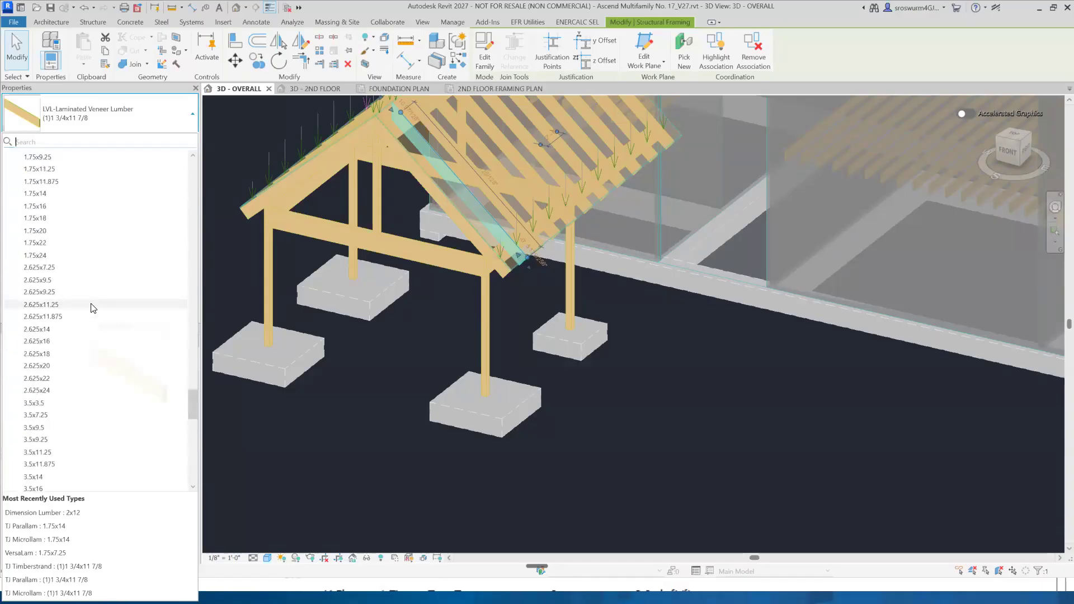
scroll(93, 308, "down", 13)
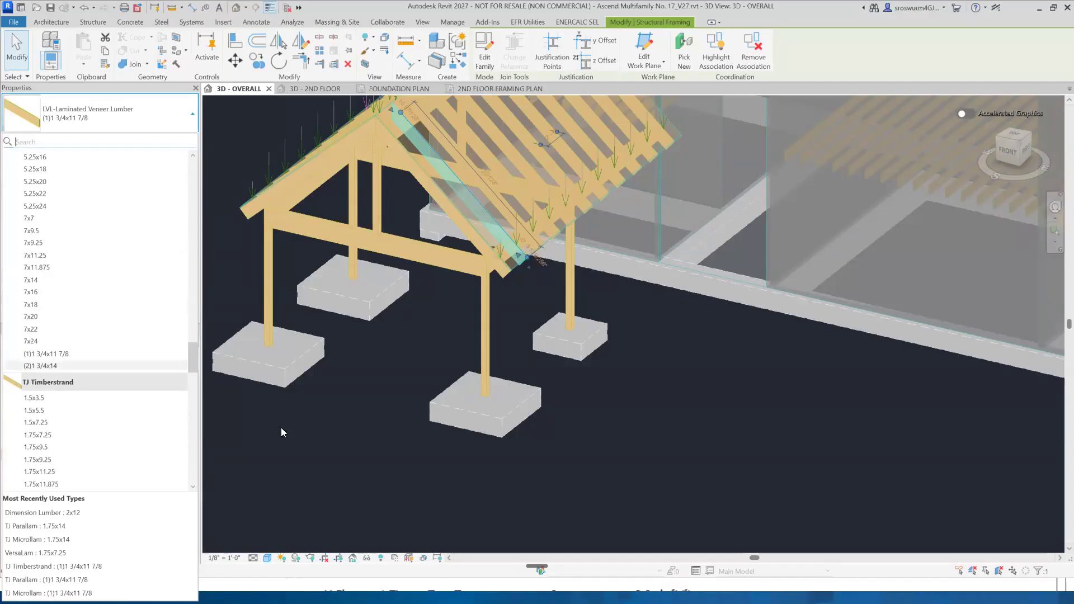
left_click(310, 430)
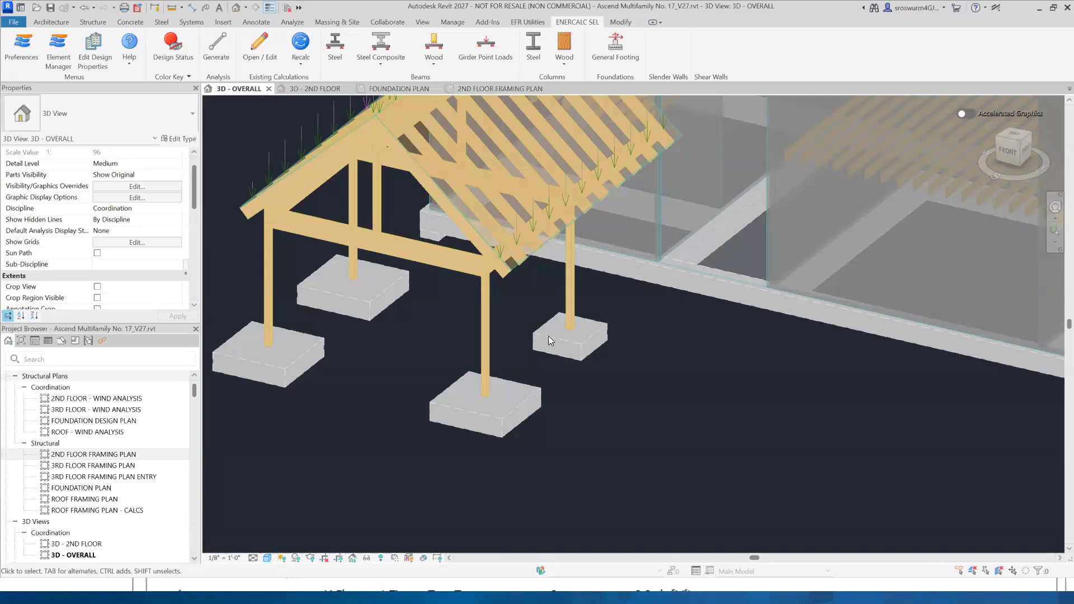
- Examine the stud wall with the header opening at the building's far front corner and the footing beneath it
scroll(593, 341, "down", 5)
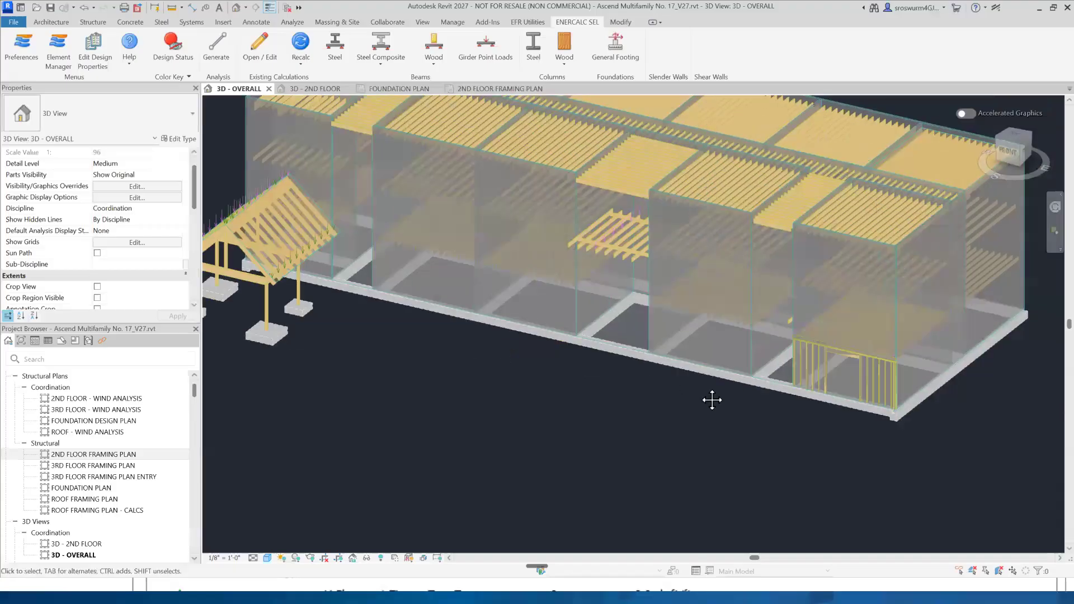
middle_click_drag(712, 399, 506, 399)
scroll(596, 424, "up", 6)
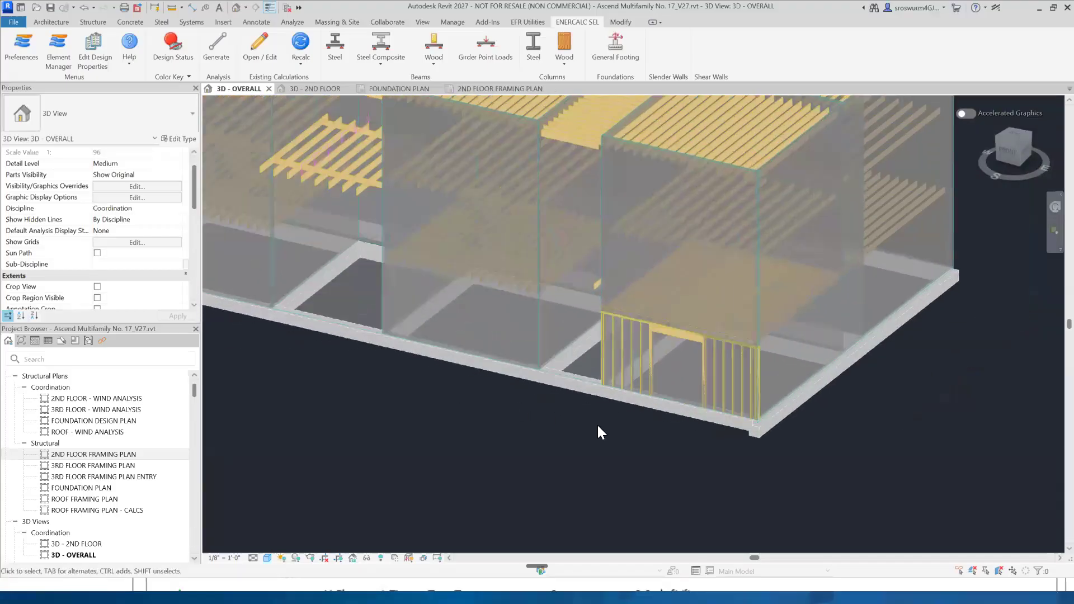
middle_click_drag(637, 398, 427, 462)
scroll(427, 462, "up", 1)
scroll(427, 462, "up", 2)
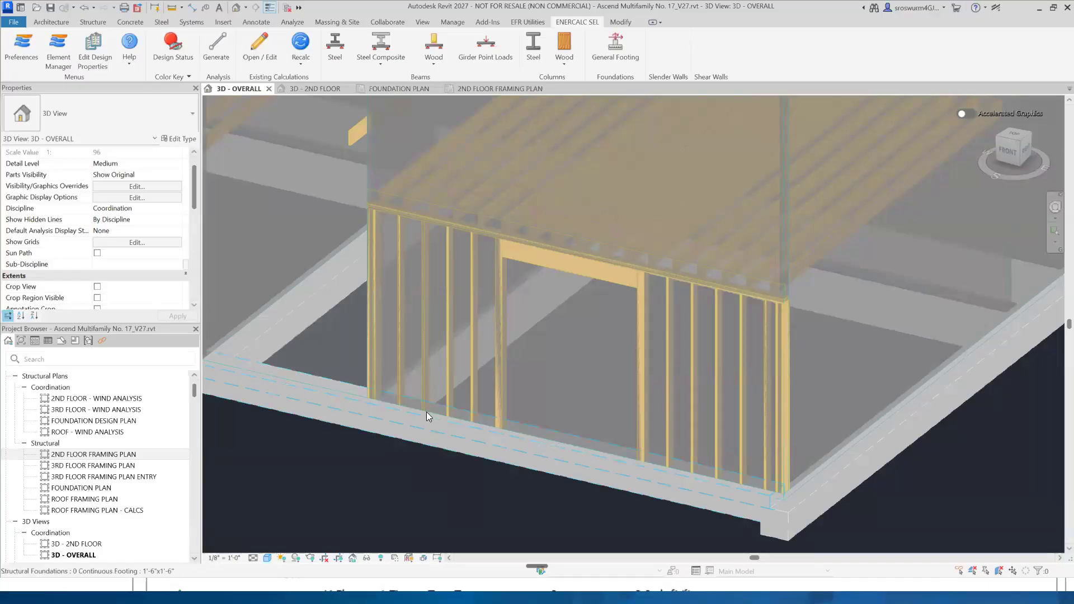
middle_click_drag(662, 376, 614, 401, "shift")
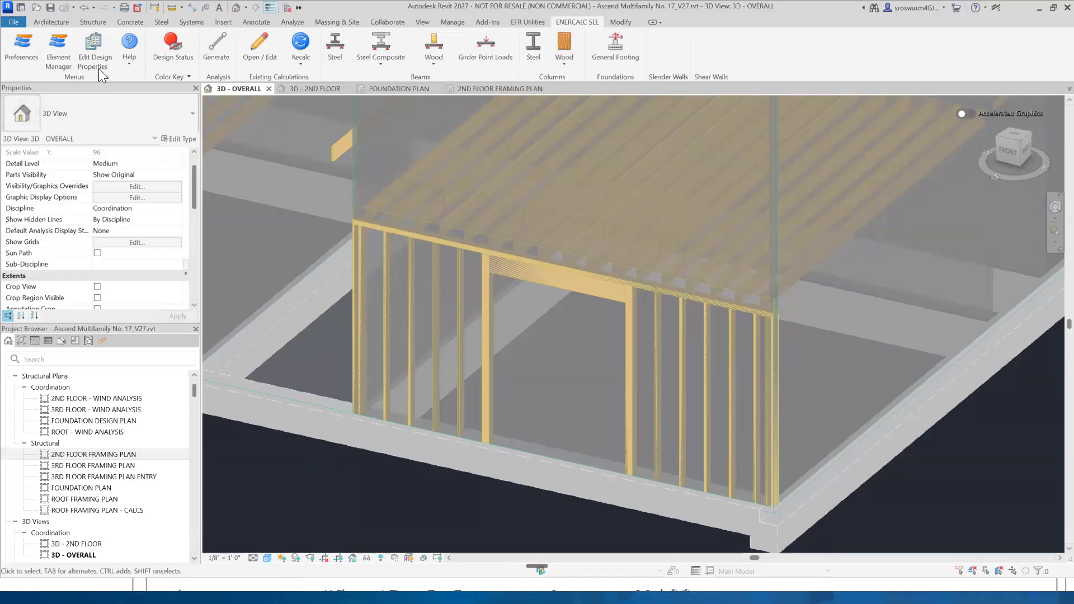
- Open the ENERCALC design properties, enlarge the window, examine the beam design and general footing rules, and close it
left_click(93, 45)
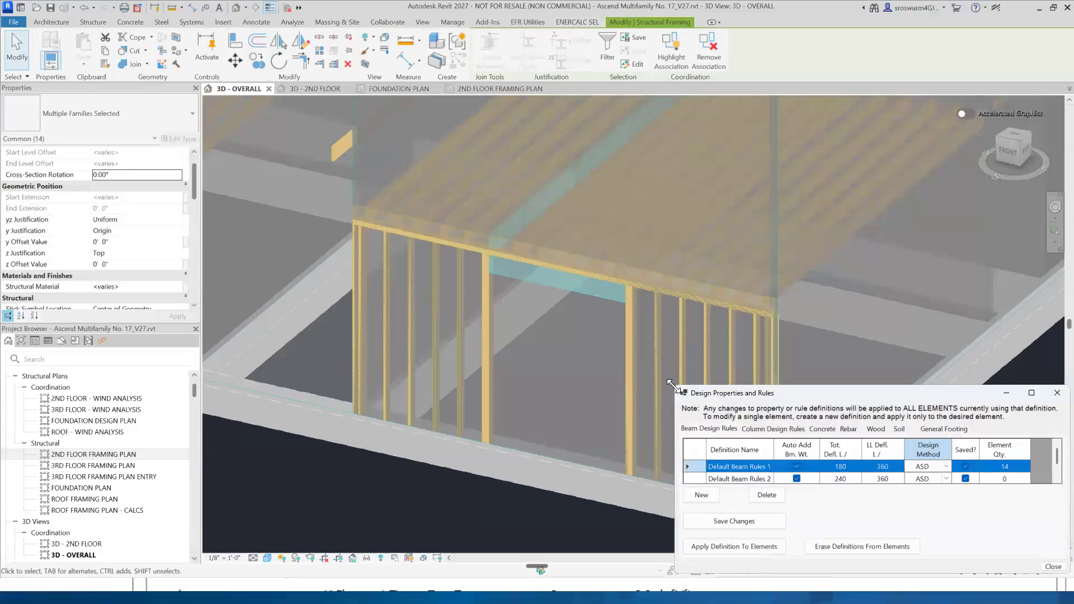
left_click_drag(673, 386, 407, 334)
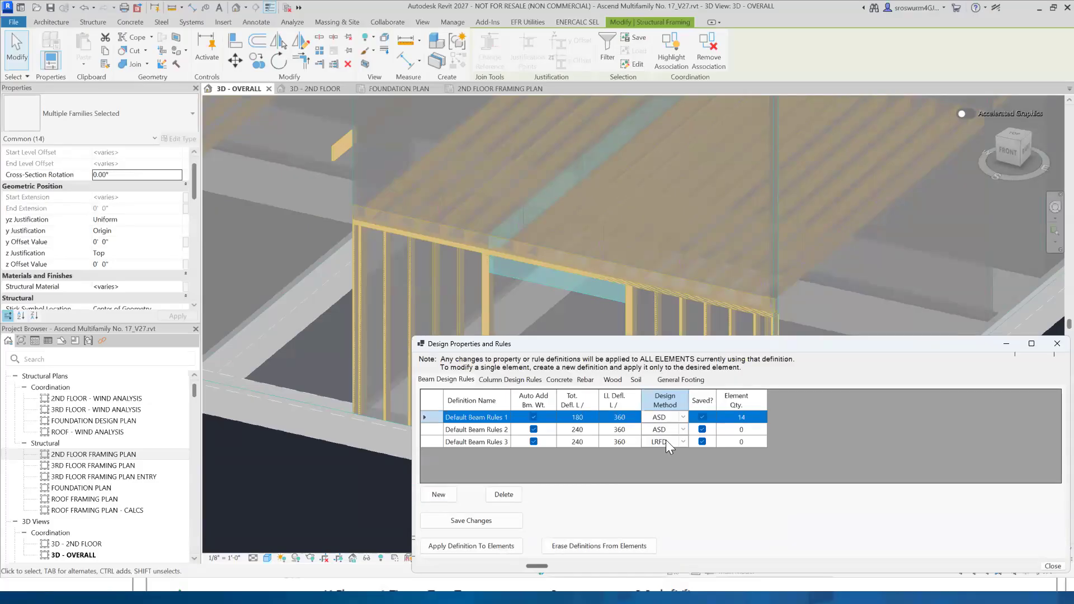
left_click(679, 380)
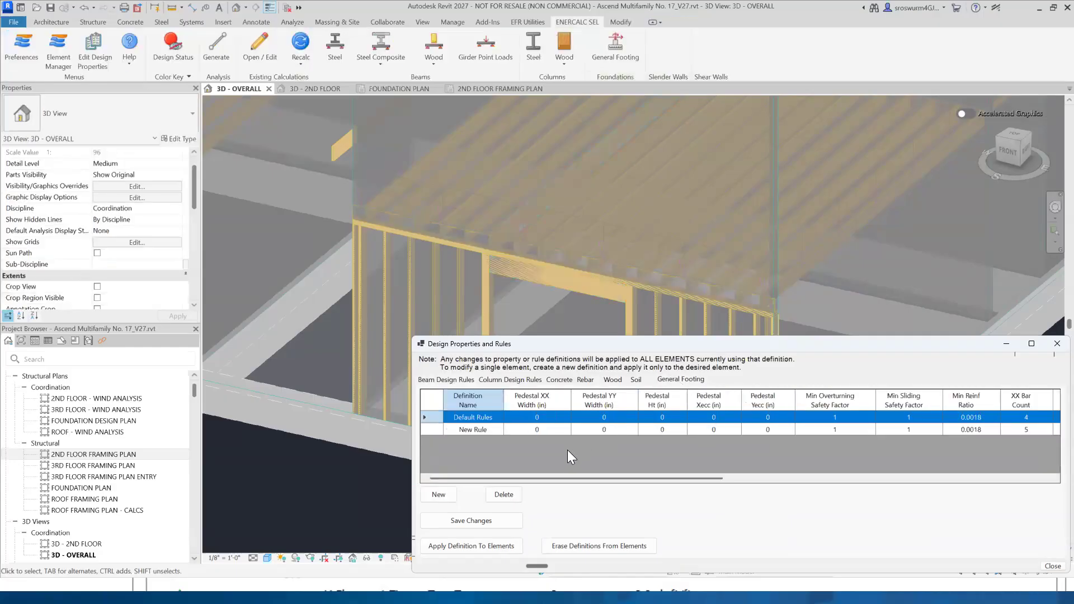
left_click_drag(553, 474, 495, 453)
left_click(1057, 343)
- Return to the entrance porch and select the smaller footing nearest the building to examine its properties
scroll(365, 473, "down", 2)
scroll(504, 384, "up", 6)
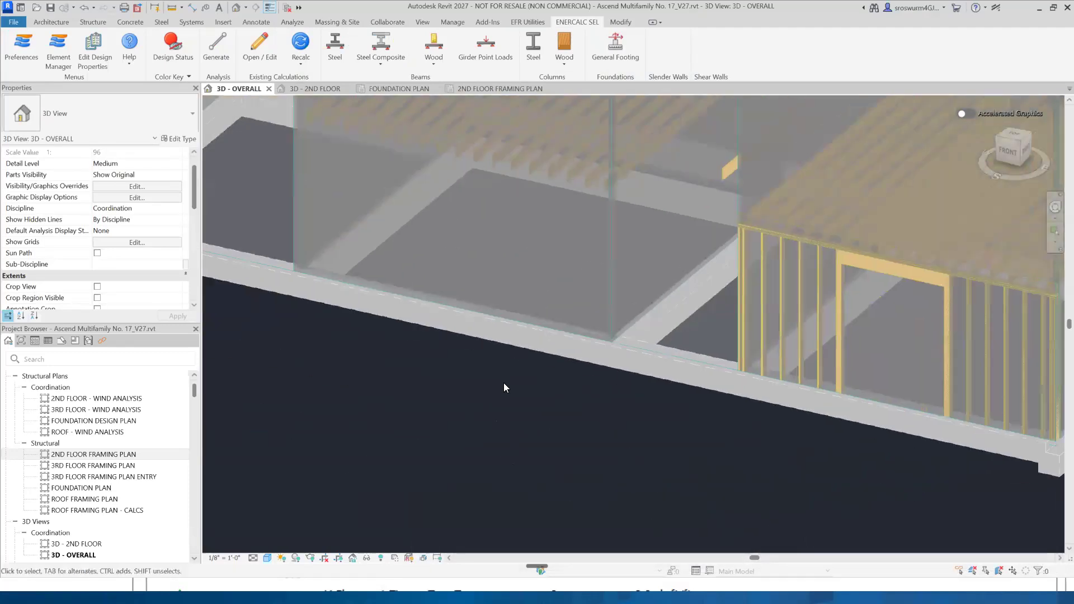
scroll(440, 358, "down", 3)
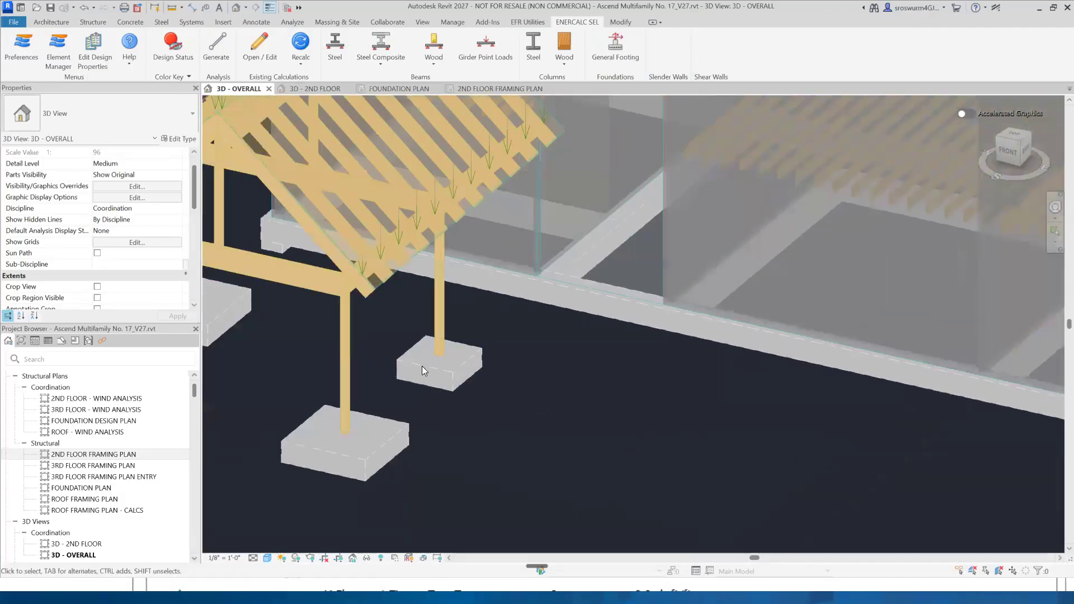
left_click(435, 384)
middle_click_drag(435, 387, 382, 394, "shift")
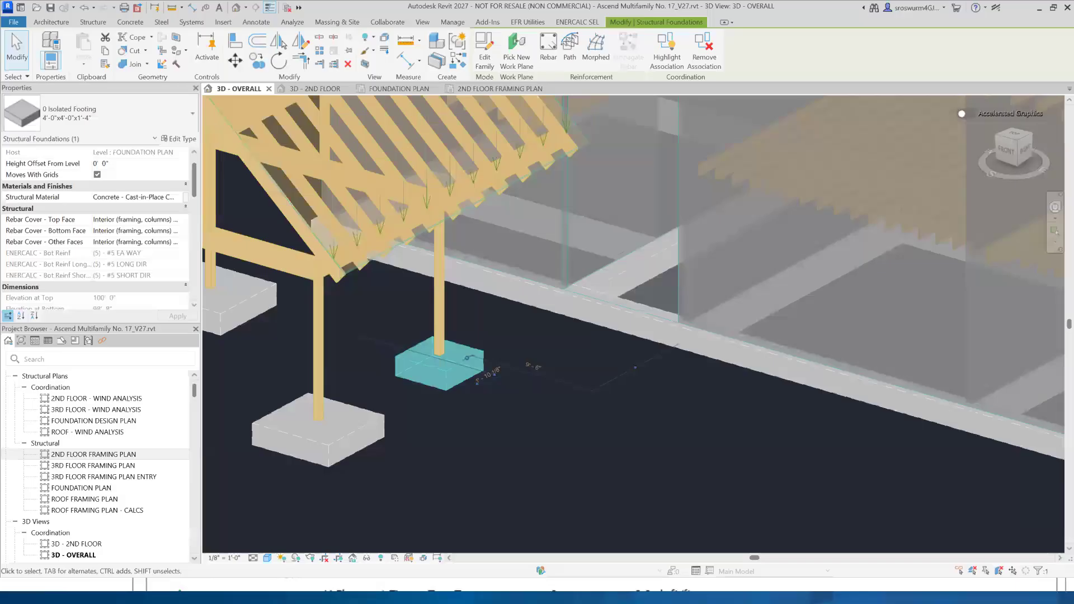